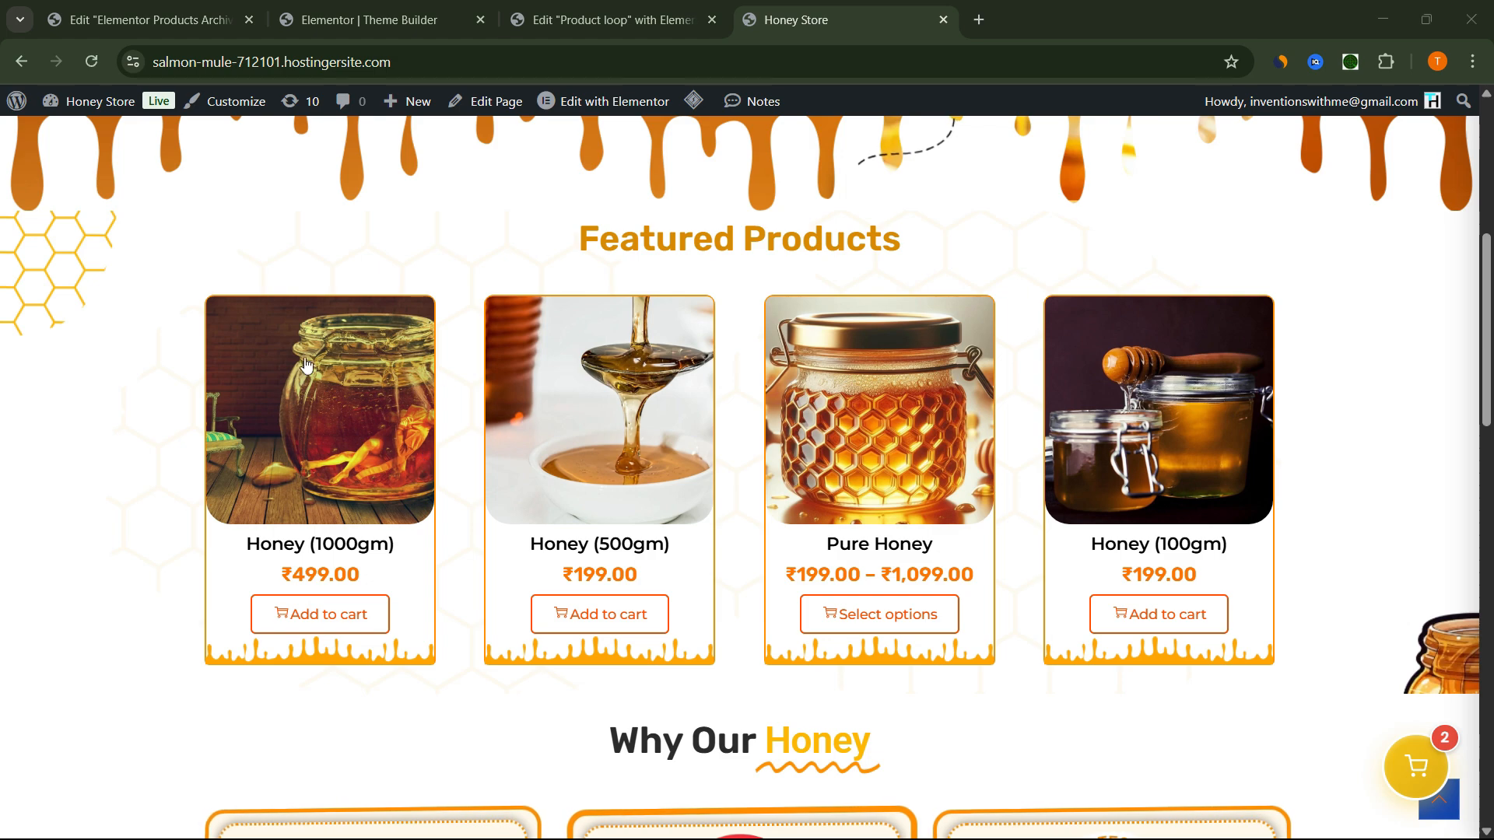
Open the Theme Builder from the Honey Store site's WordPress admin dashboard.
{"action": "scroll", "coordinate": [441, 516], "scroll_direction": "down", "scroll_amount": 1}
{"action": "scroll", "coordinate": [436, 498], "scroll_direction": "up", "scroll_amount": 1}
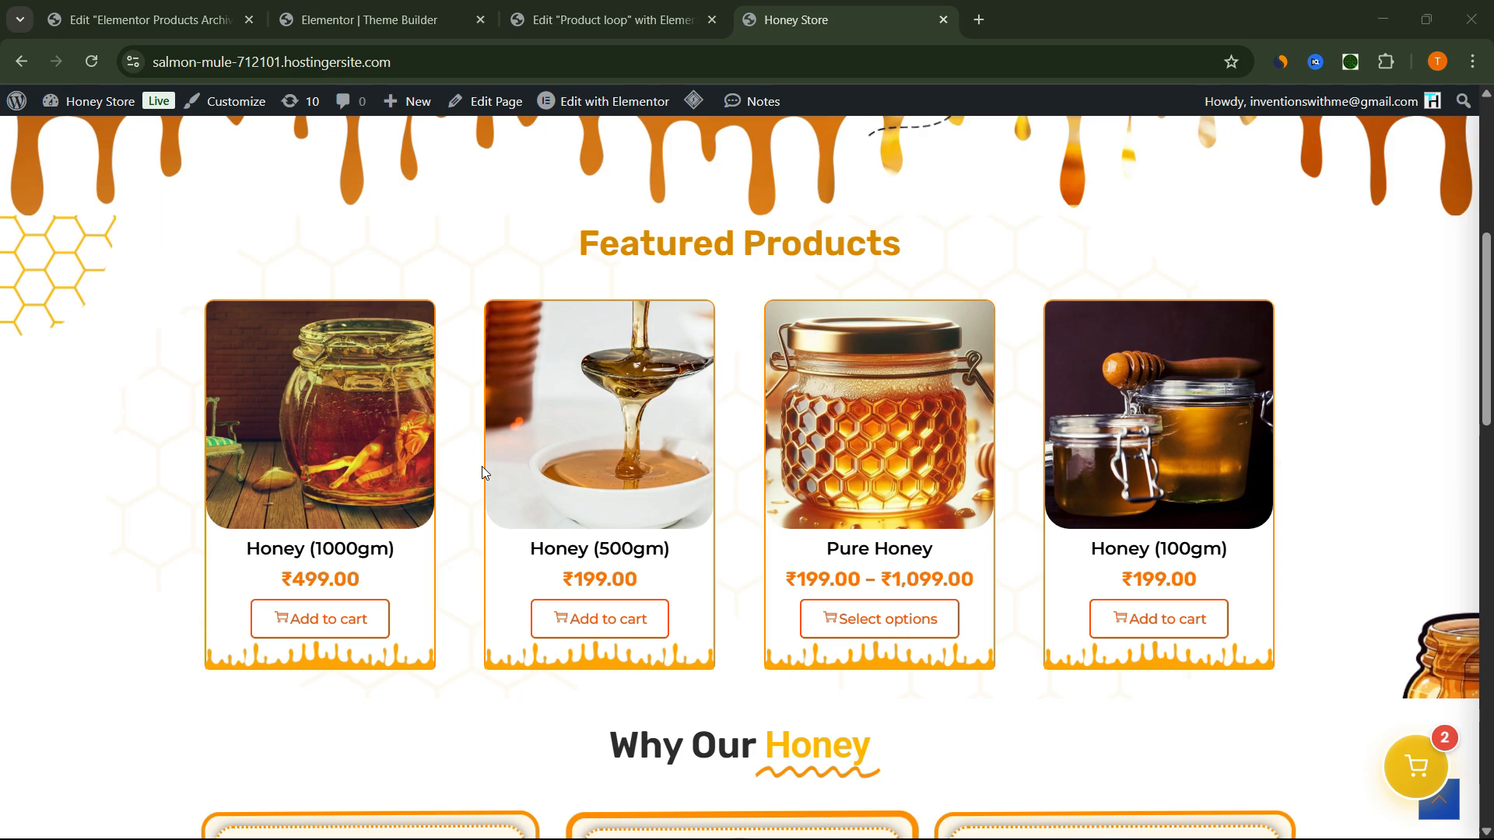
{"action": "scroll", "coordinate": [483, 466], "scroll_direction": "up", "scroll_amount": 6}
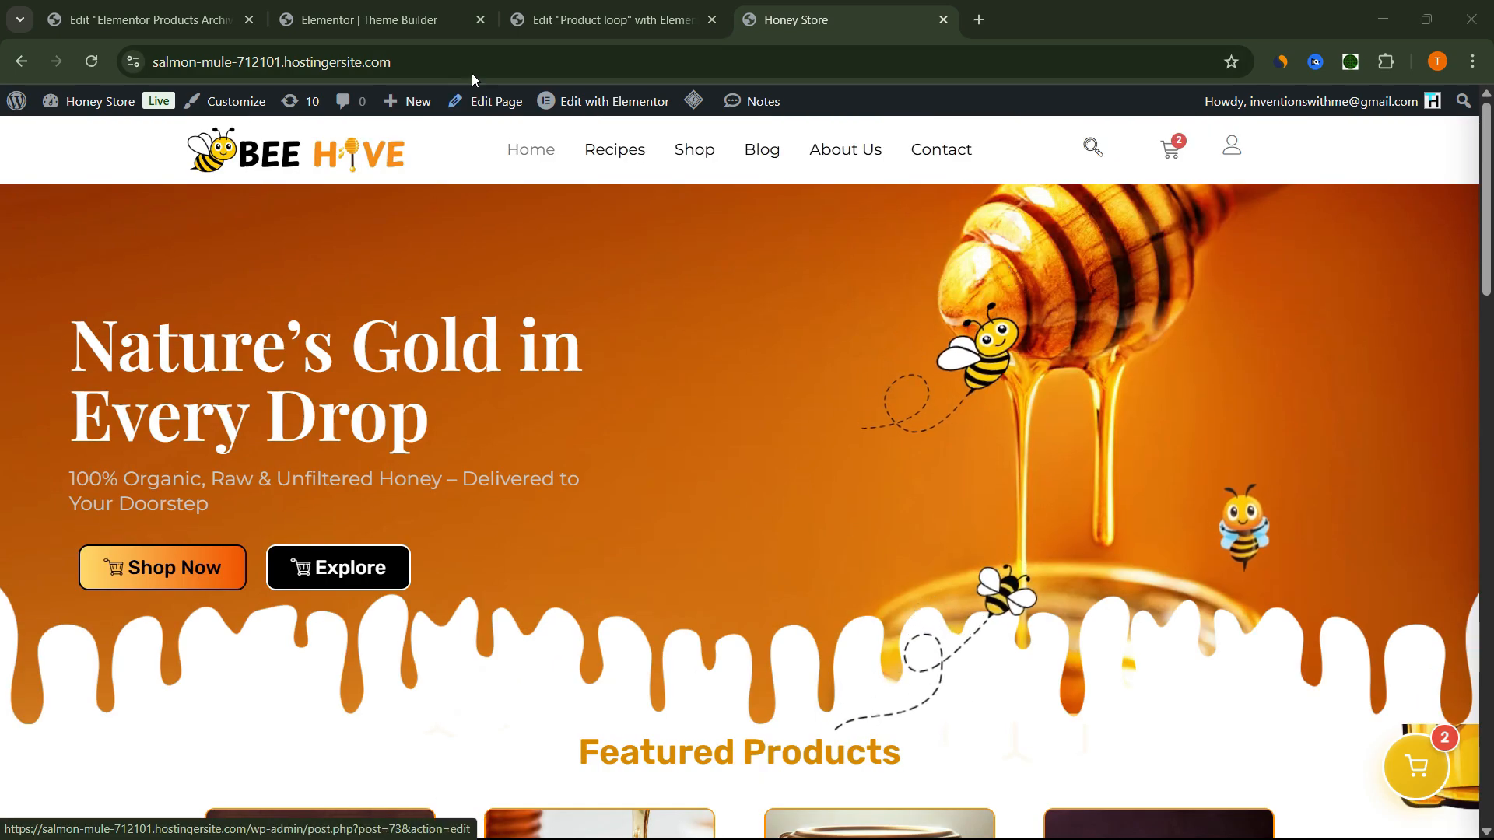
{"action": "mouse_move", "coordinate": [90, 102]}
{"action": "left_click", "coordinate": [87, 132]}
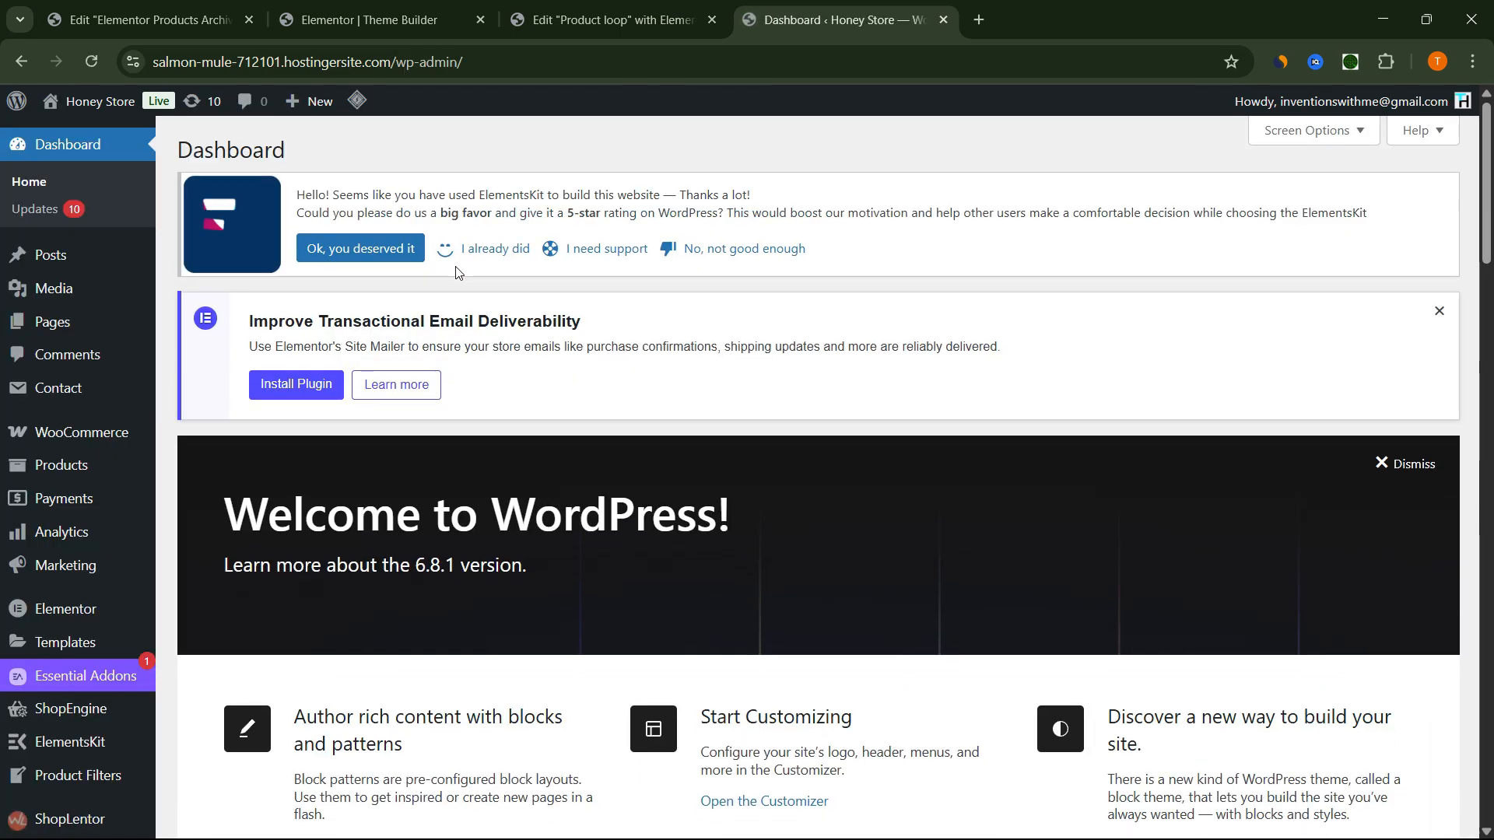
{"action": "scroll", "coordinate": [99, 609], "scroll_direction": "down", "scroll_amount": 1}
{"action": "mouse_move", "coordinate": [84, 571]}
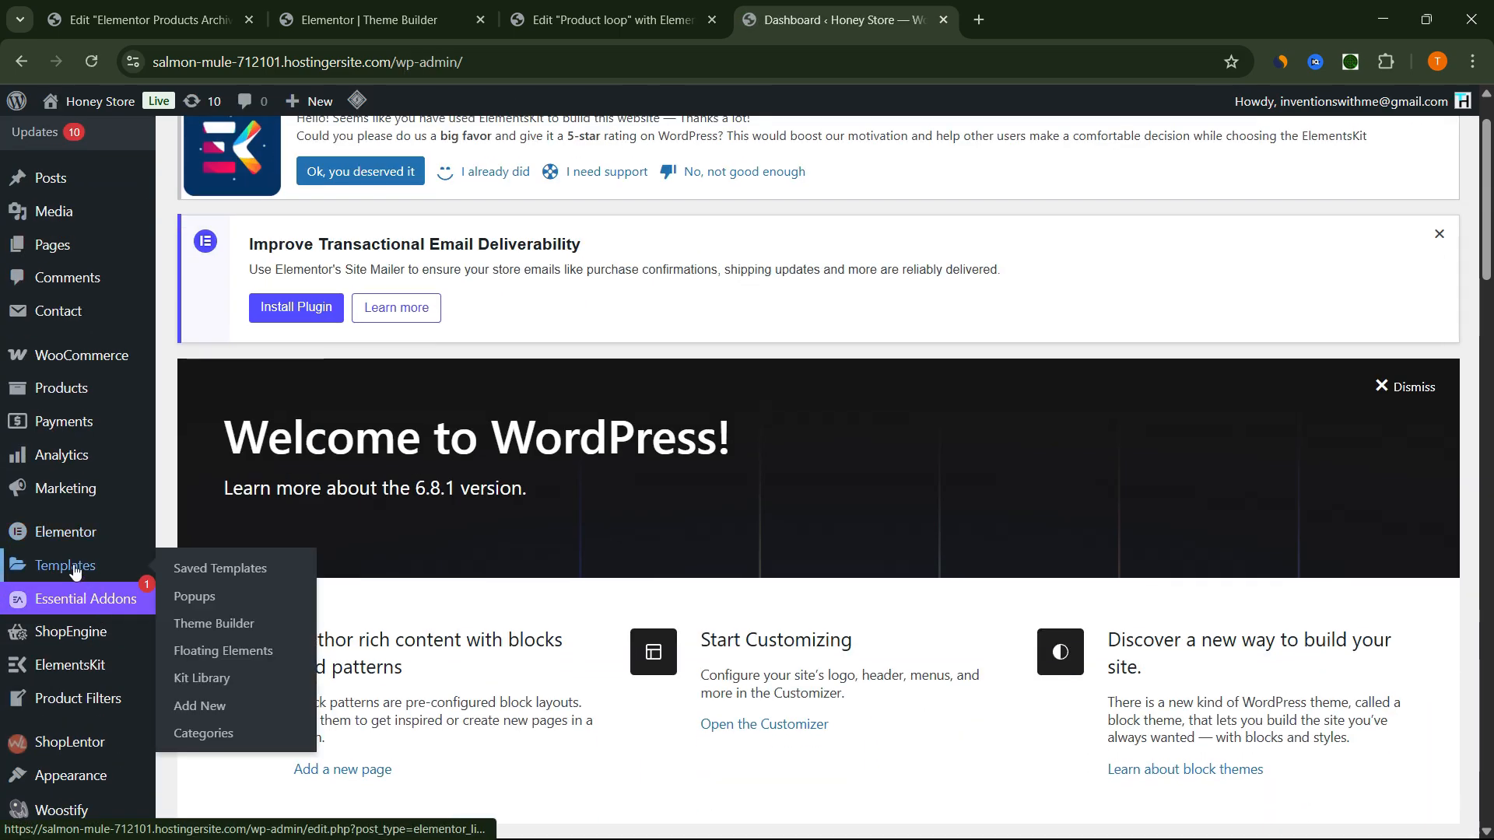
{"action": "left_click", "coordinate": [186, 625]}
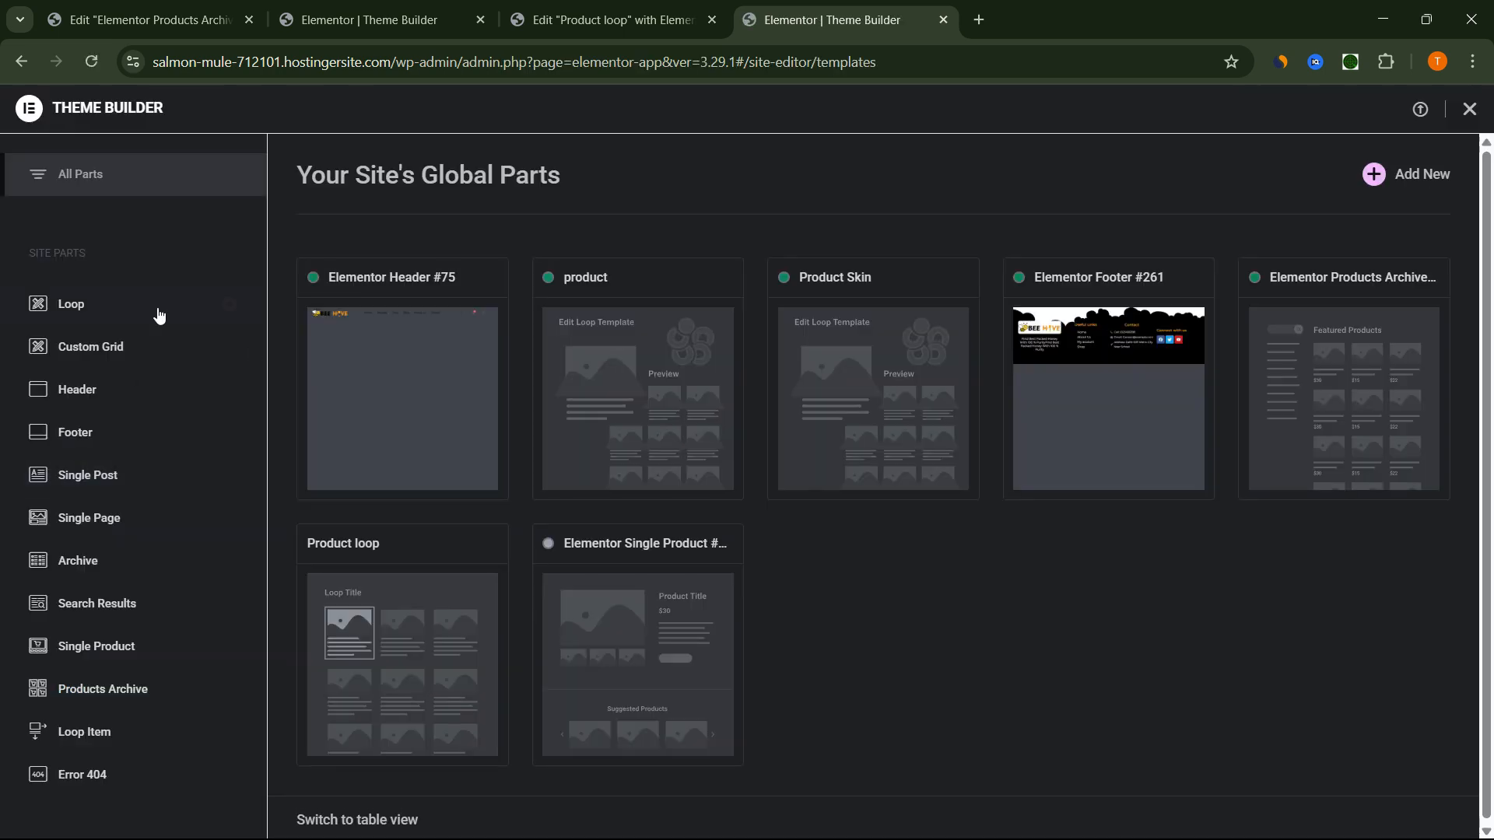
Create a new Loop Item template, place the existing Product loop editor tab after it, and dismiss the template library.
{"action": "left_click", "coordinate": [83, 730]}
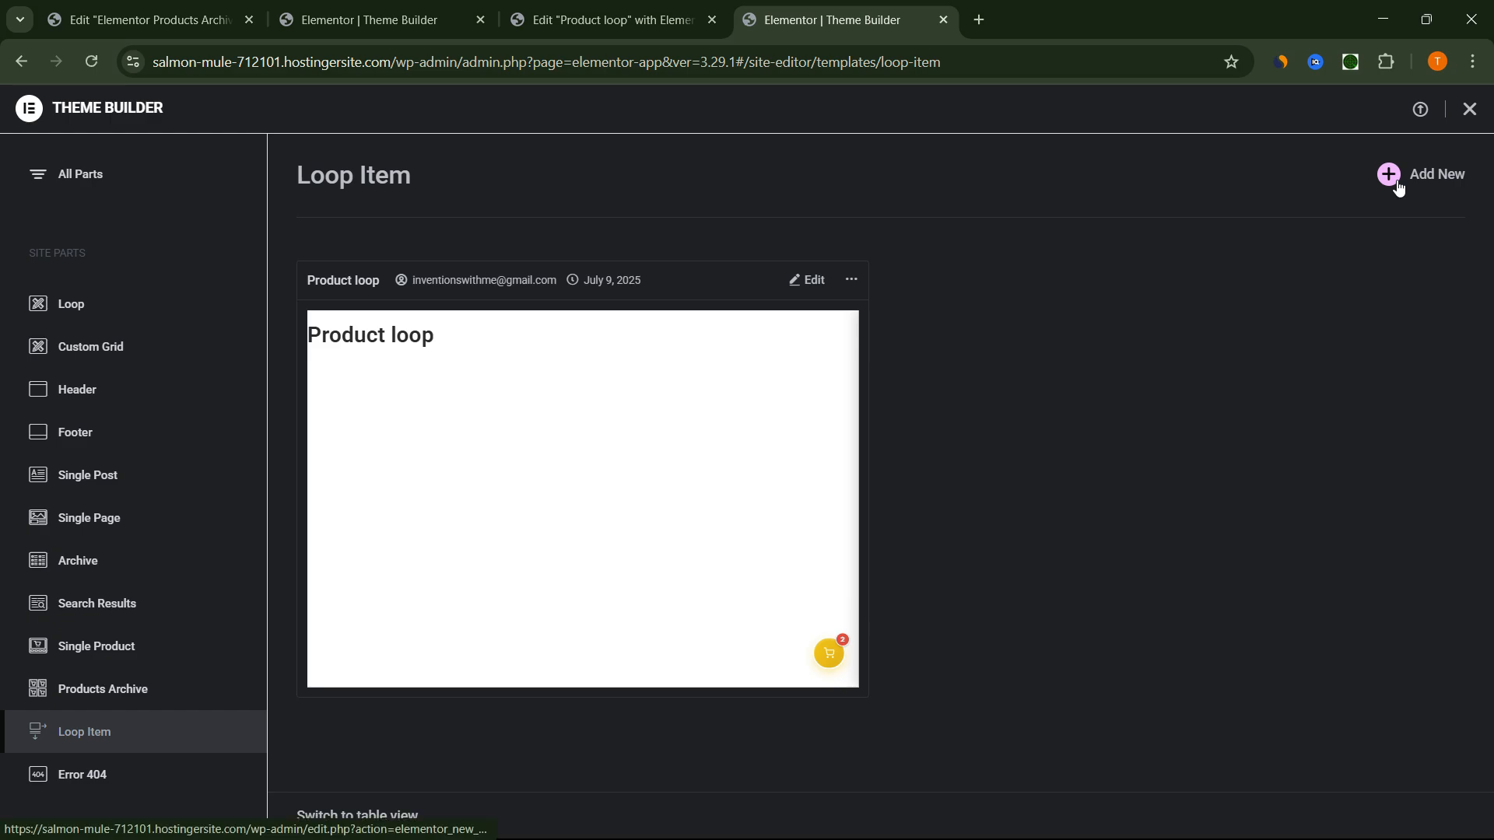
{"action": "left_click", "coordinate": [1421, 175]}
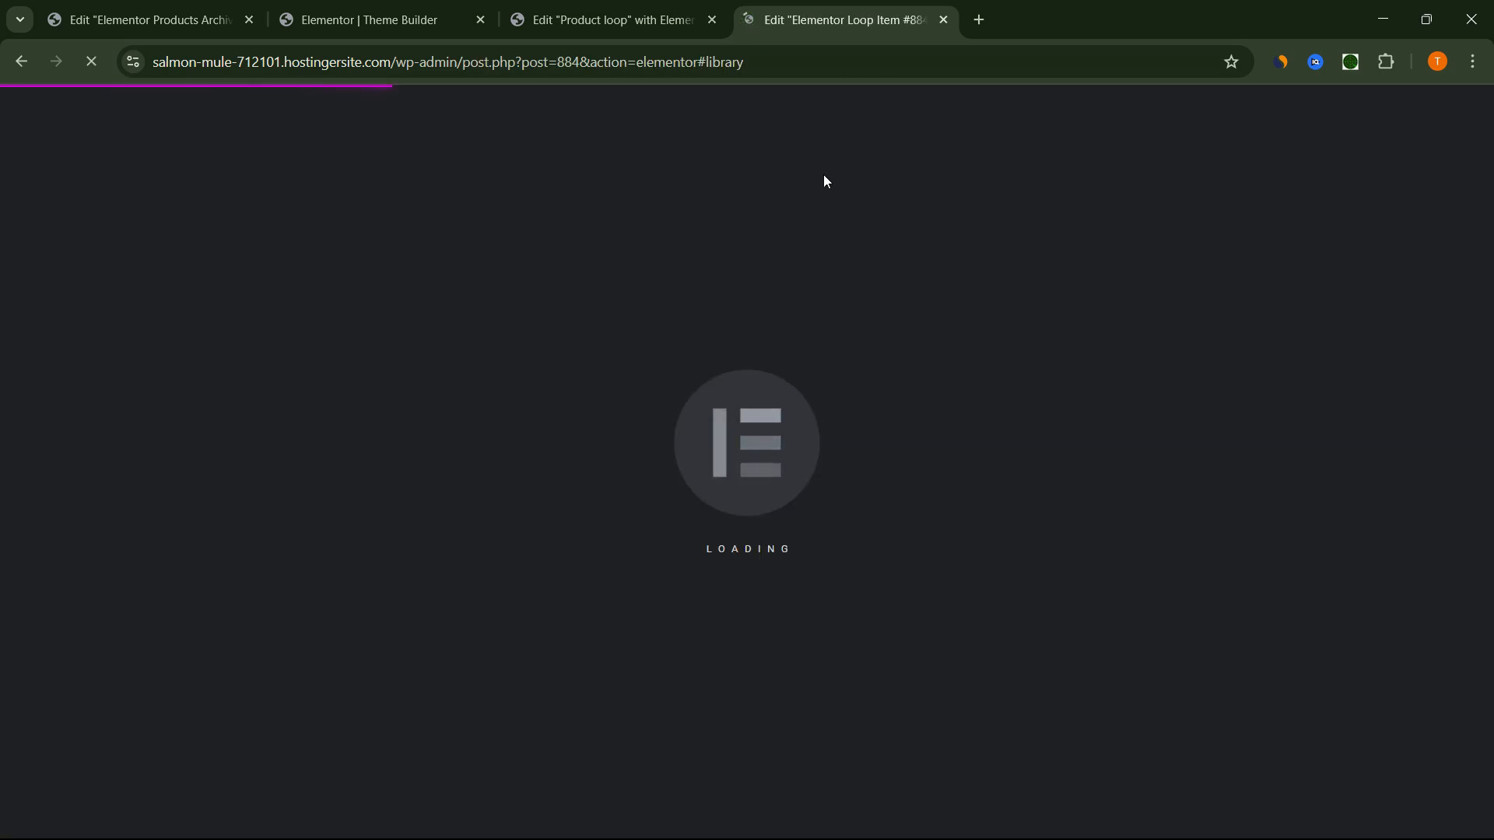
{"action": "left_click", "coordinate": [599, 19]}
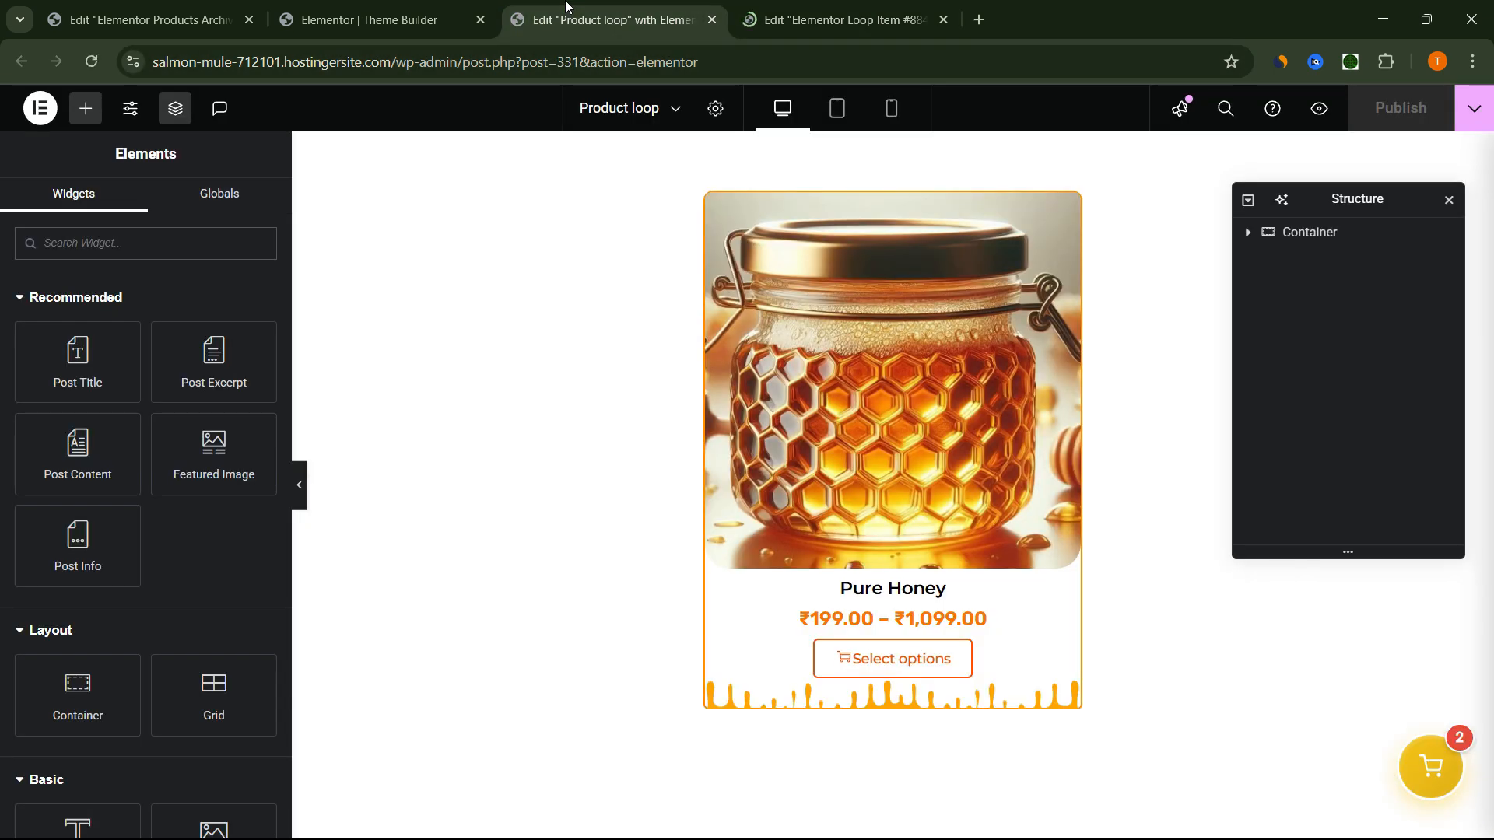
{"action": "left_click_drag", "start_coordinate": [607, 20], "coordinate": [890, 4]}
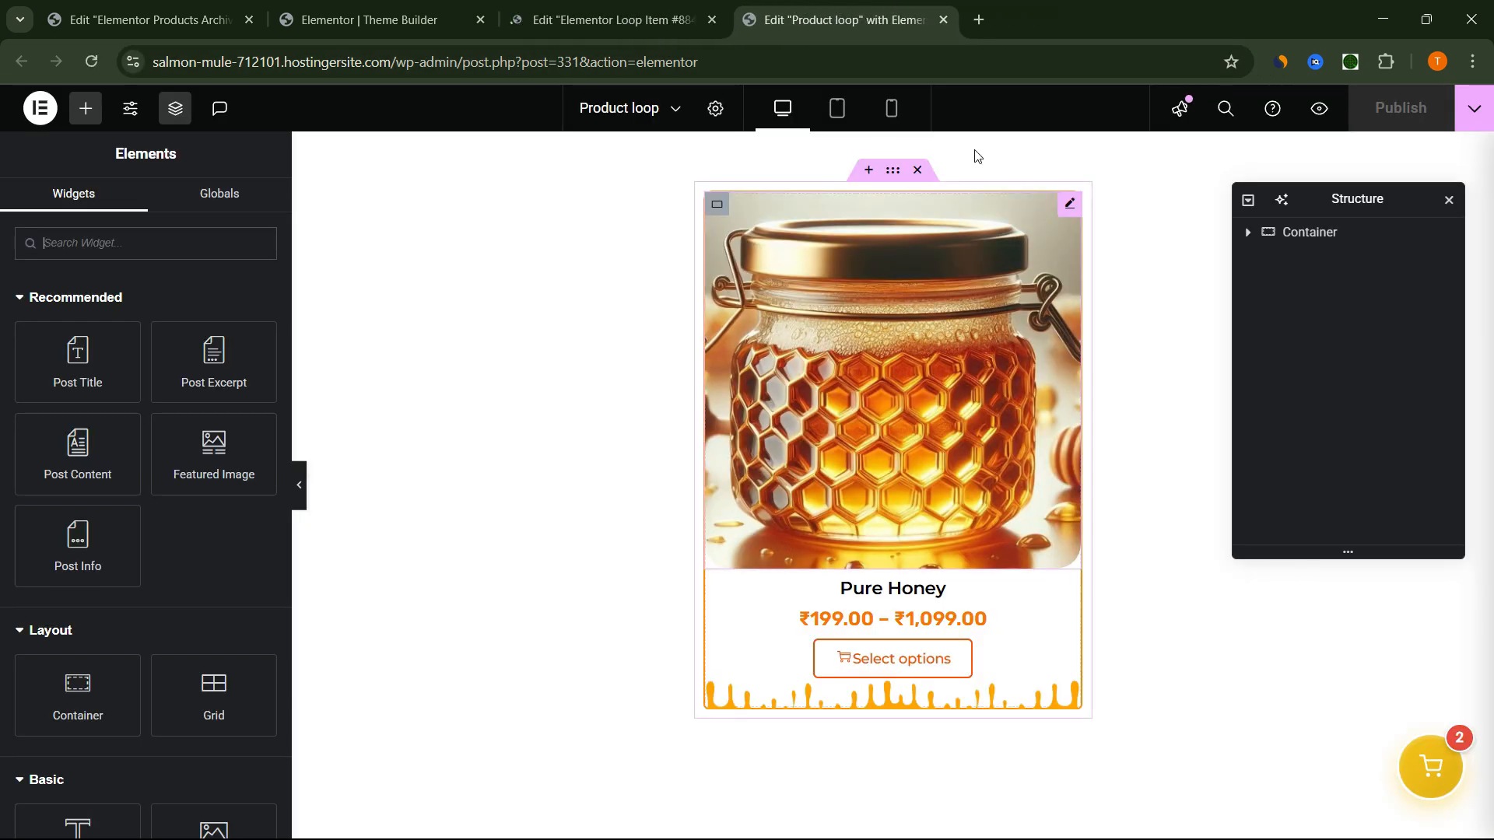
{"action": "left_click", "coordinate": [574, 9]}
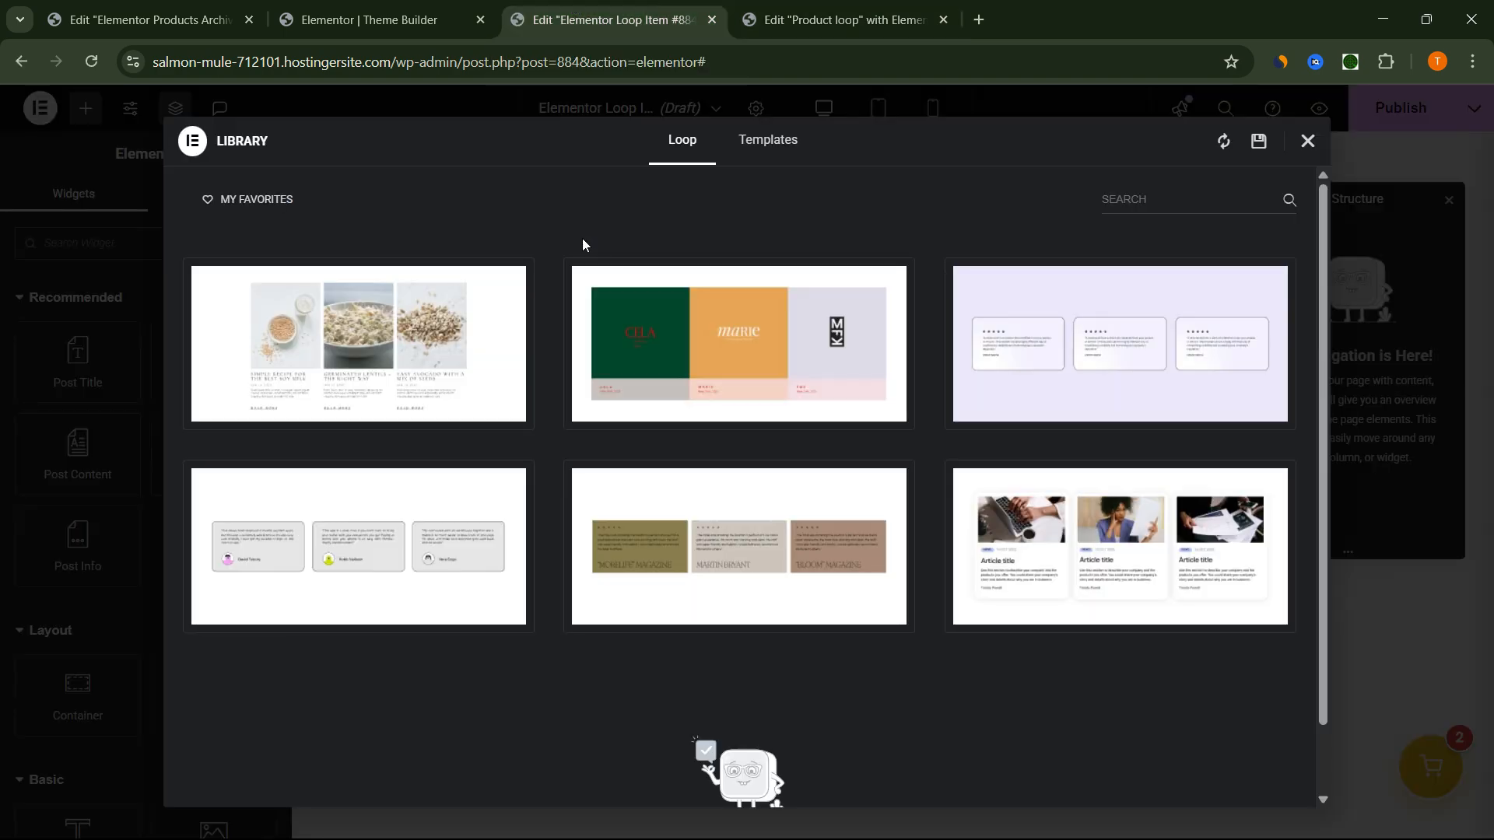
{"action": "left_click", "coordinate": [1308, 141]}
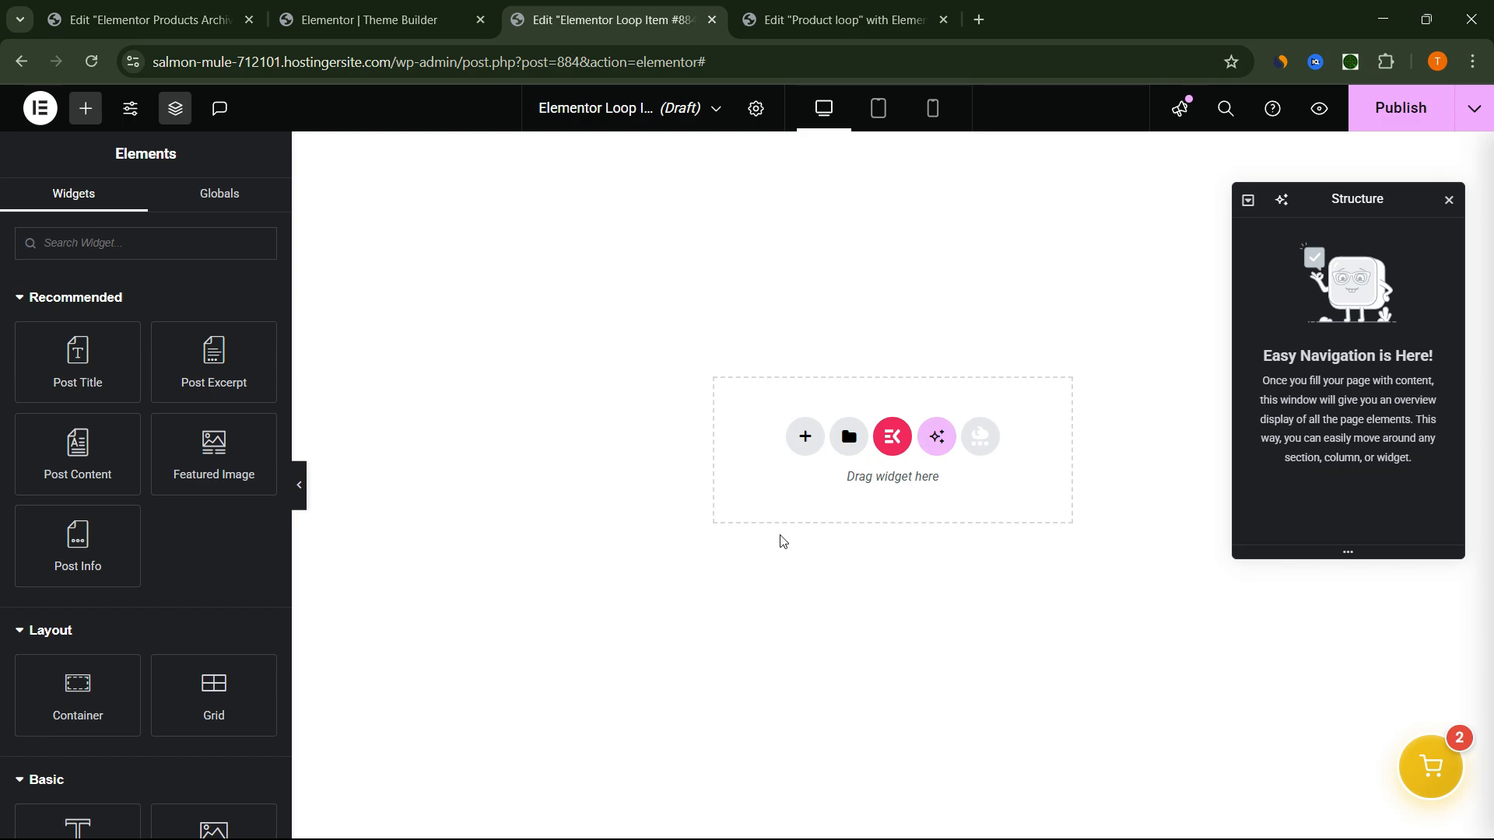
Add a single-column Flexbox container with downward direction to the empty template and nest a second container inside it.
{"action": "left_click", "coordinate": [806, 440]}
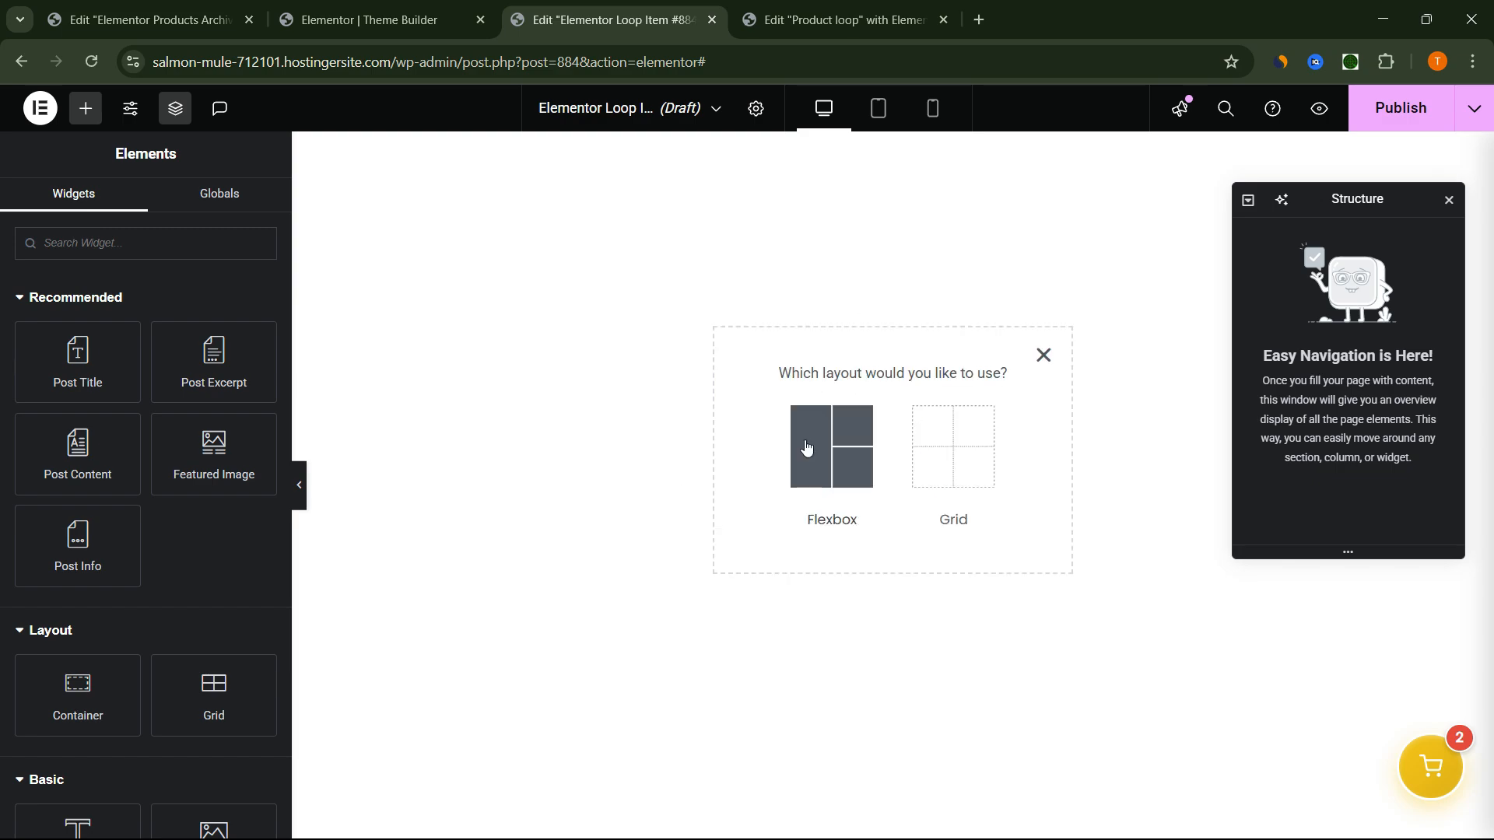
{"action": "left_click", "coordinate": [806, 446]}
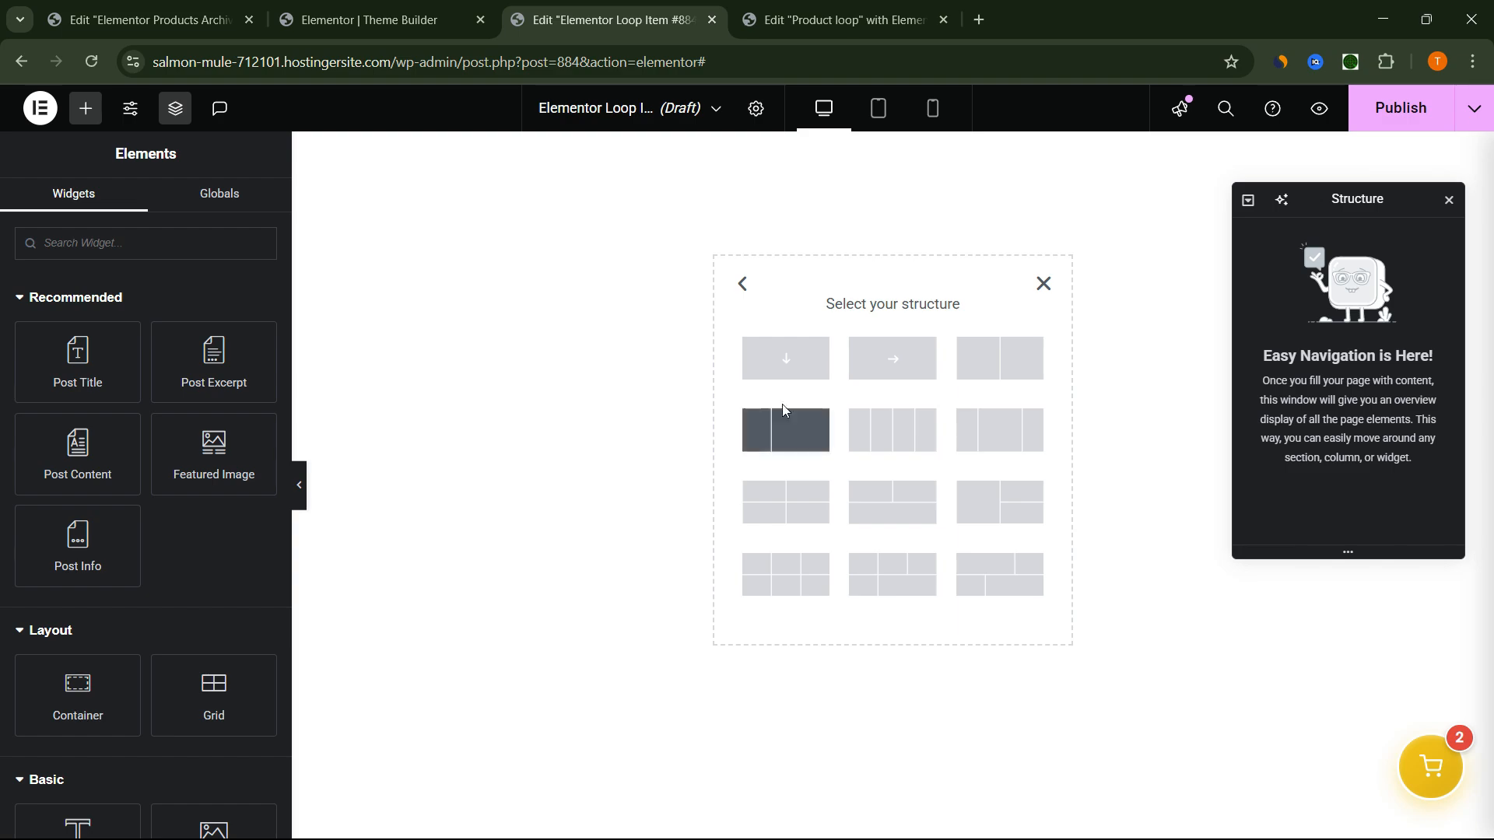
{"action": "left_click", "coordinate": [785, 362]}
{"action": "left_click", "coordinate": [85, 108]}
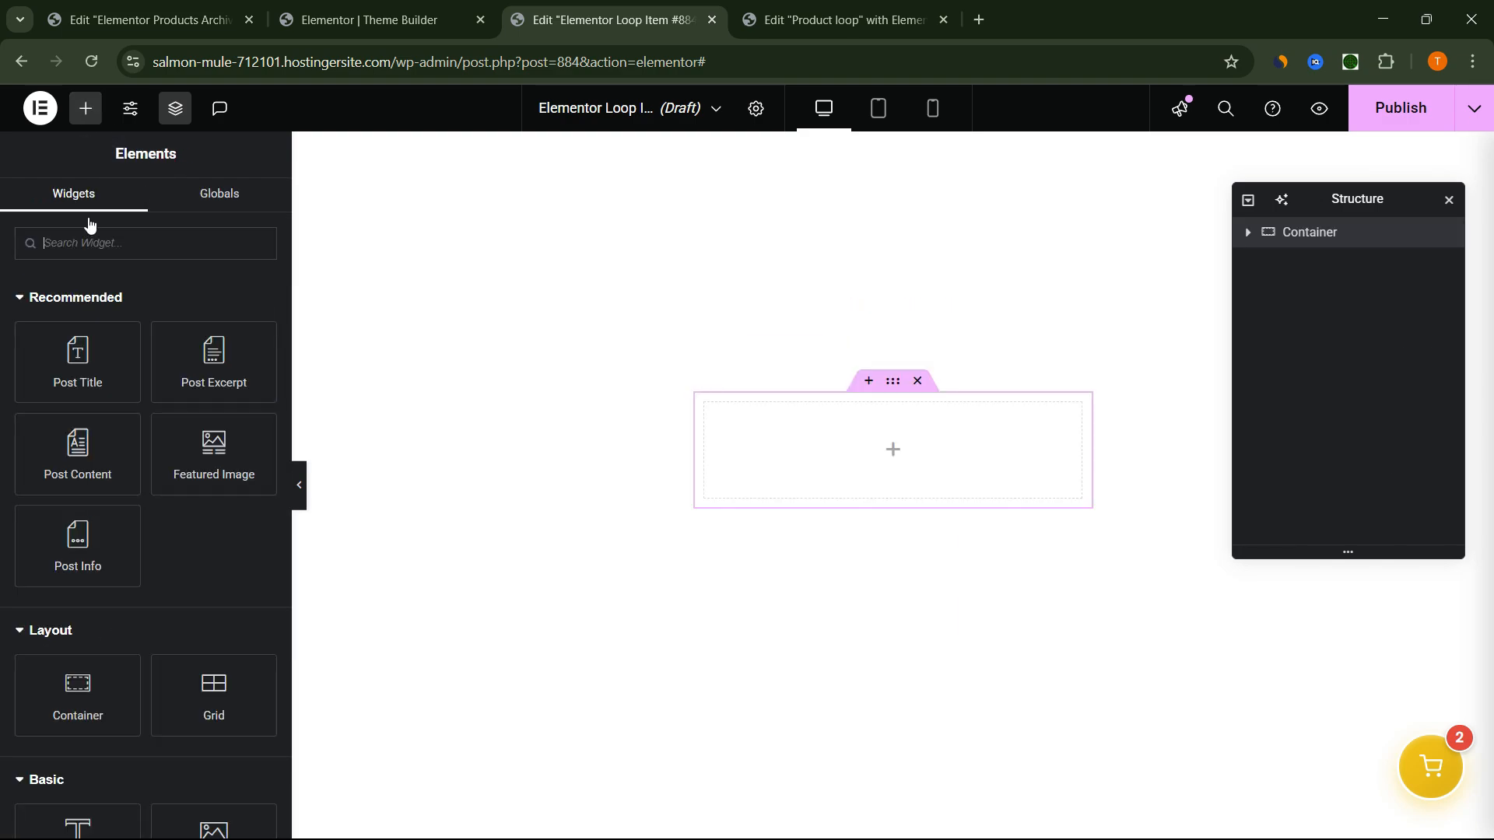
{"action": "left_click_drag", "start_coordinate": [78, 685], "coordinate": [796, 454]}
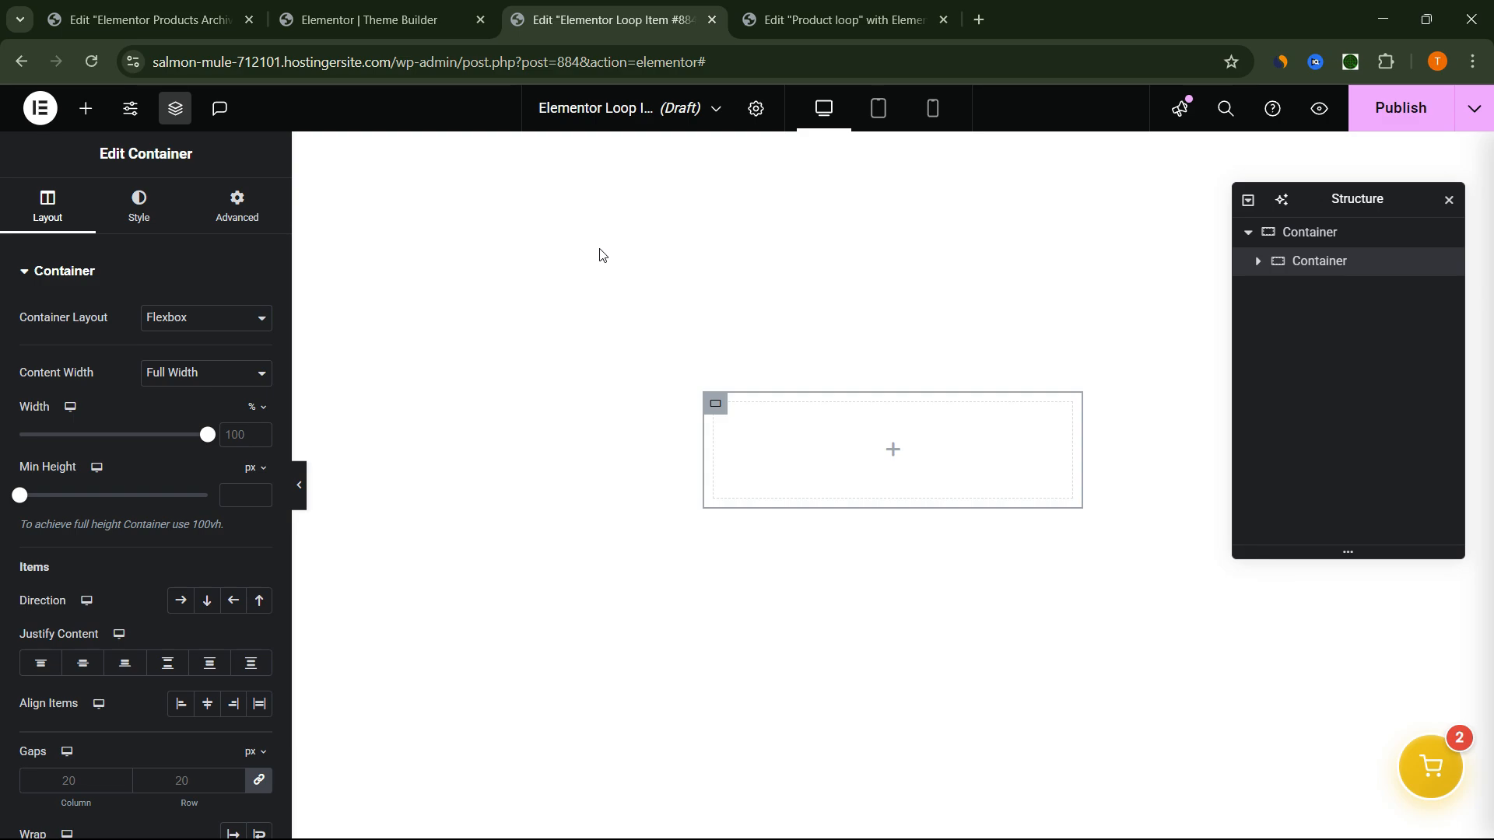
Examine the finished Product loop template's featured image, post title, price heading and Add To Cart widgets.
{"action": "left_click", "coordinate": [931, 6]}
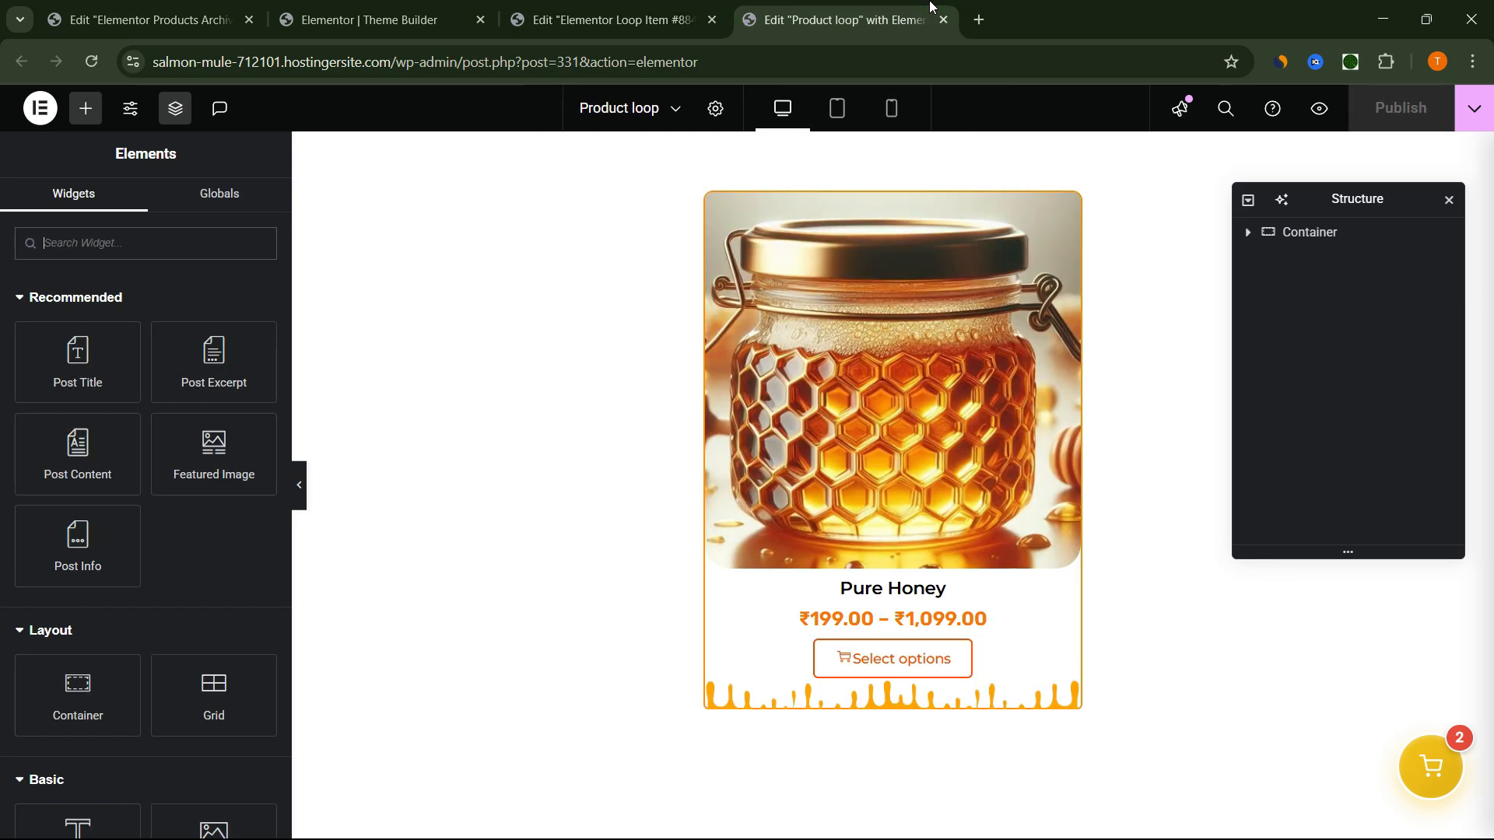
{"action": "left_click", "coordinate": [817, 314]}
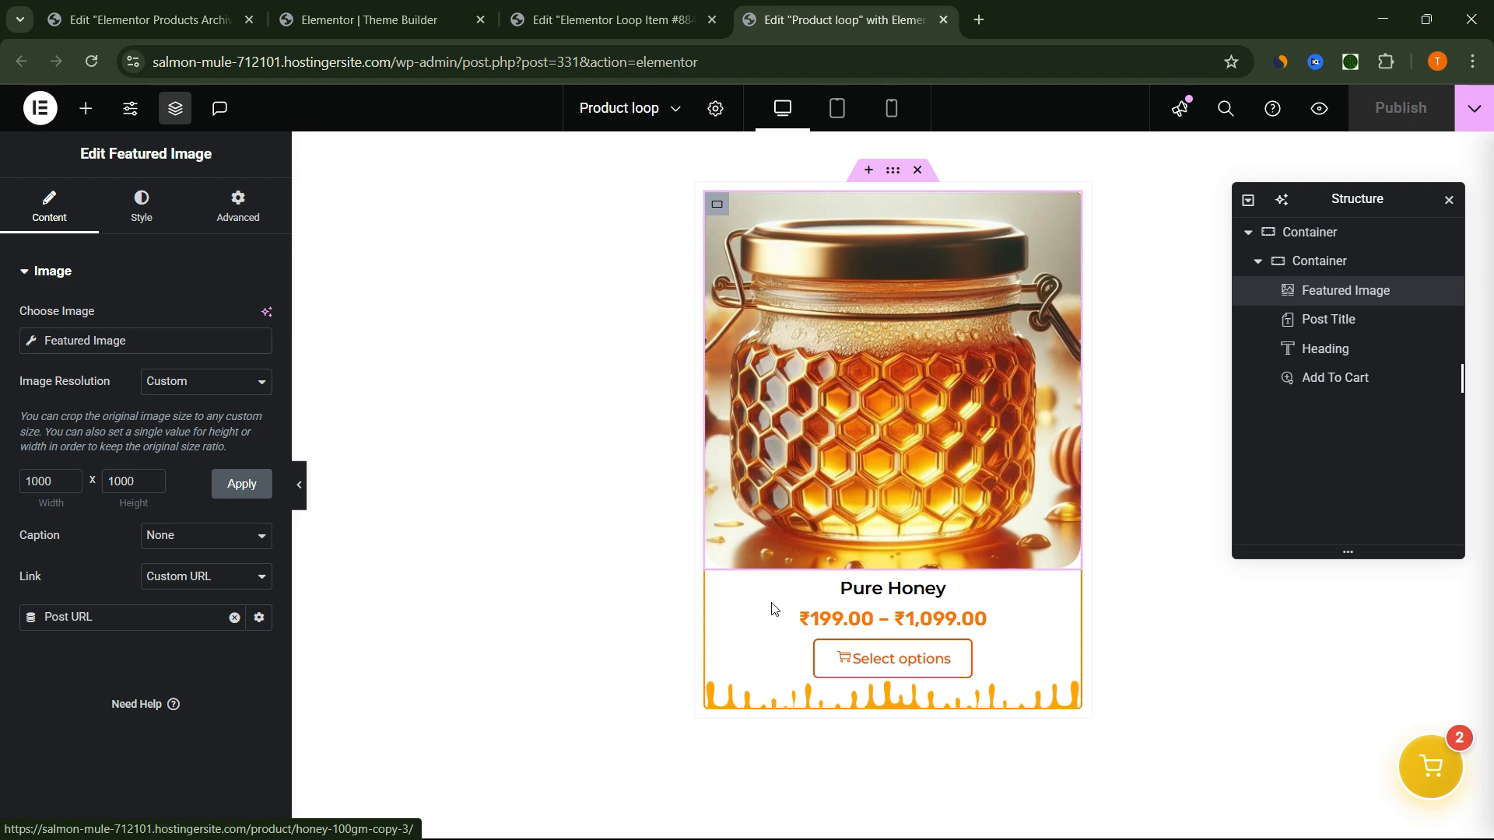
{"action": "left_click", "coordinate": [842, 600]}
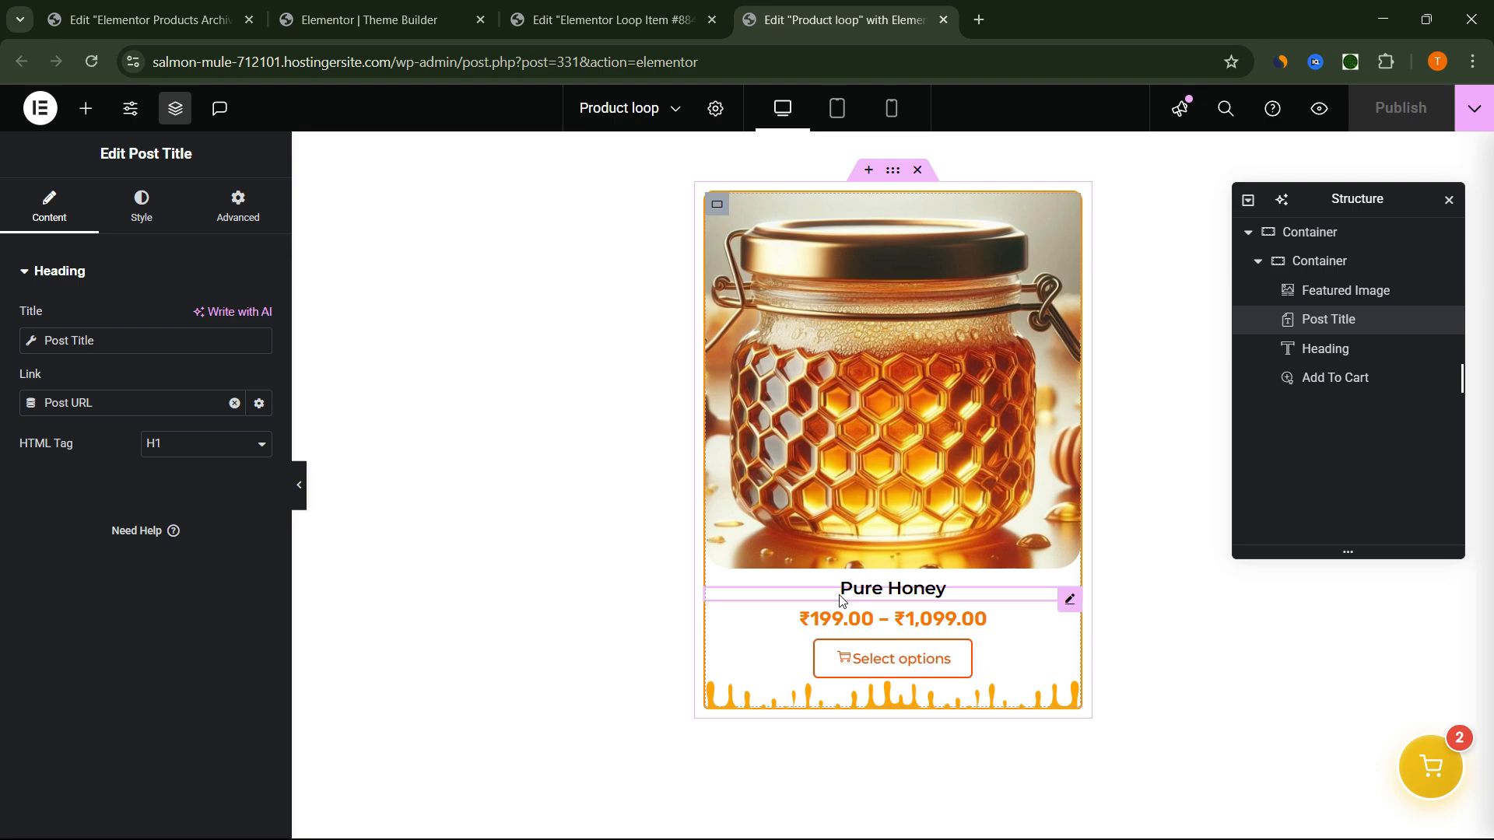
{"action": "left_click", "coordinate": [824, 624]}
{"action": "left_click", "coordinate": [884, 659]}
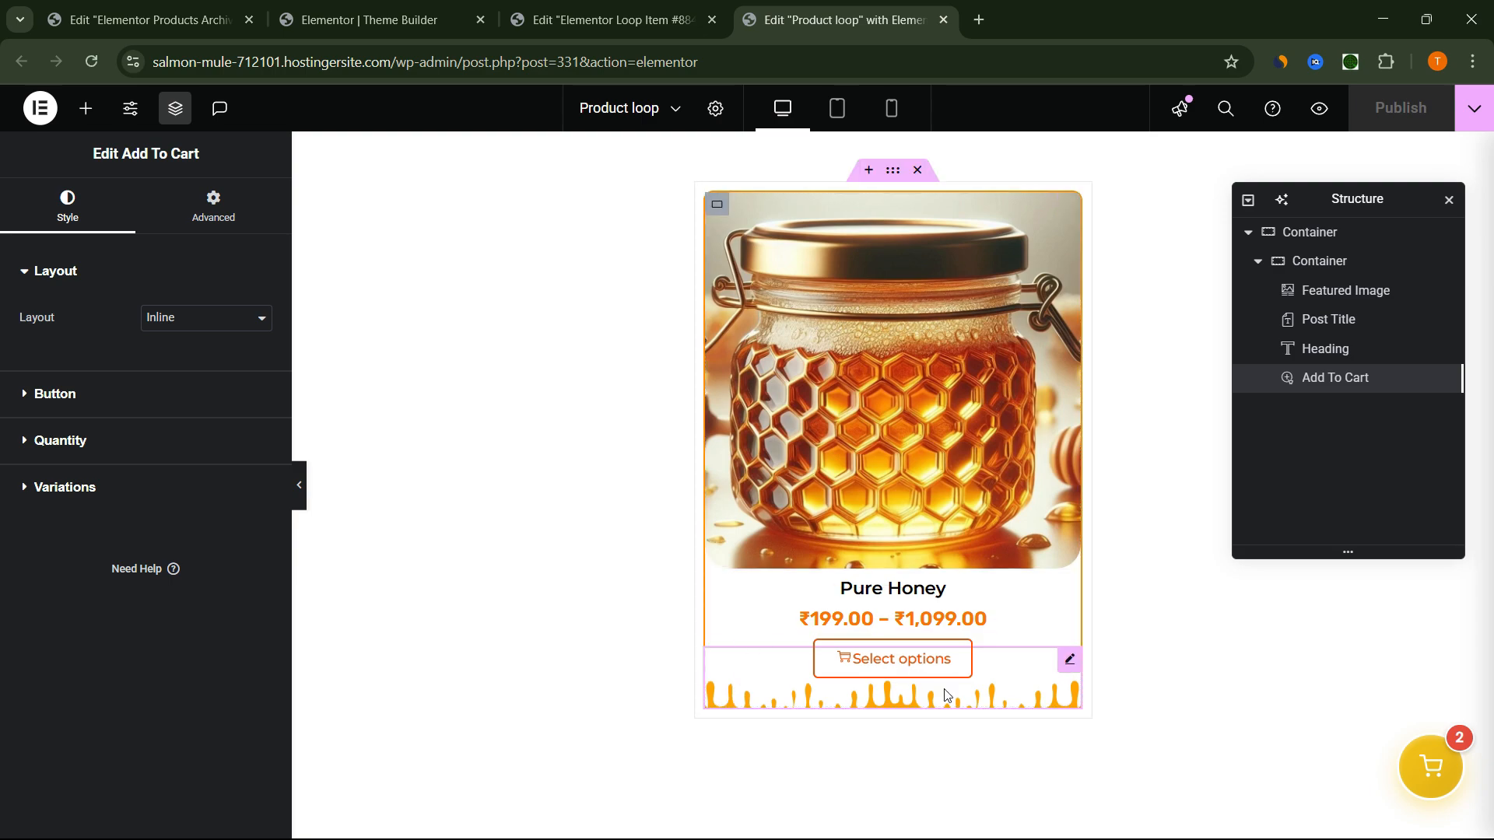
Return to the new Loop Item template and add a Featured Image widget to the inner container.
{"action": "left_click", "coordinate": [611, 19]}
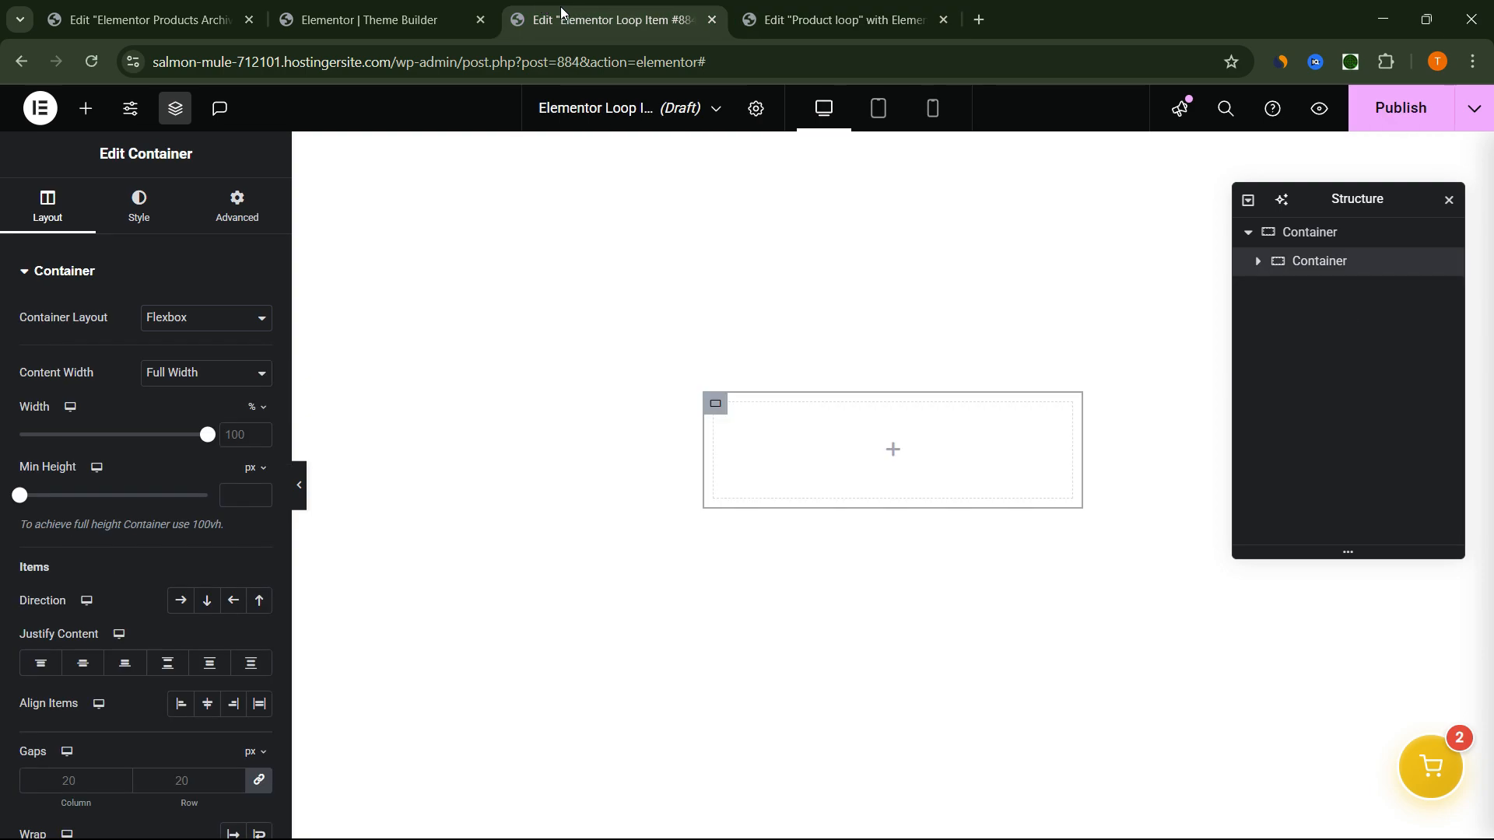
{"action": "left_click", "coordinate": [86, 108]}
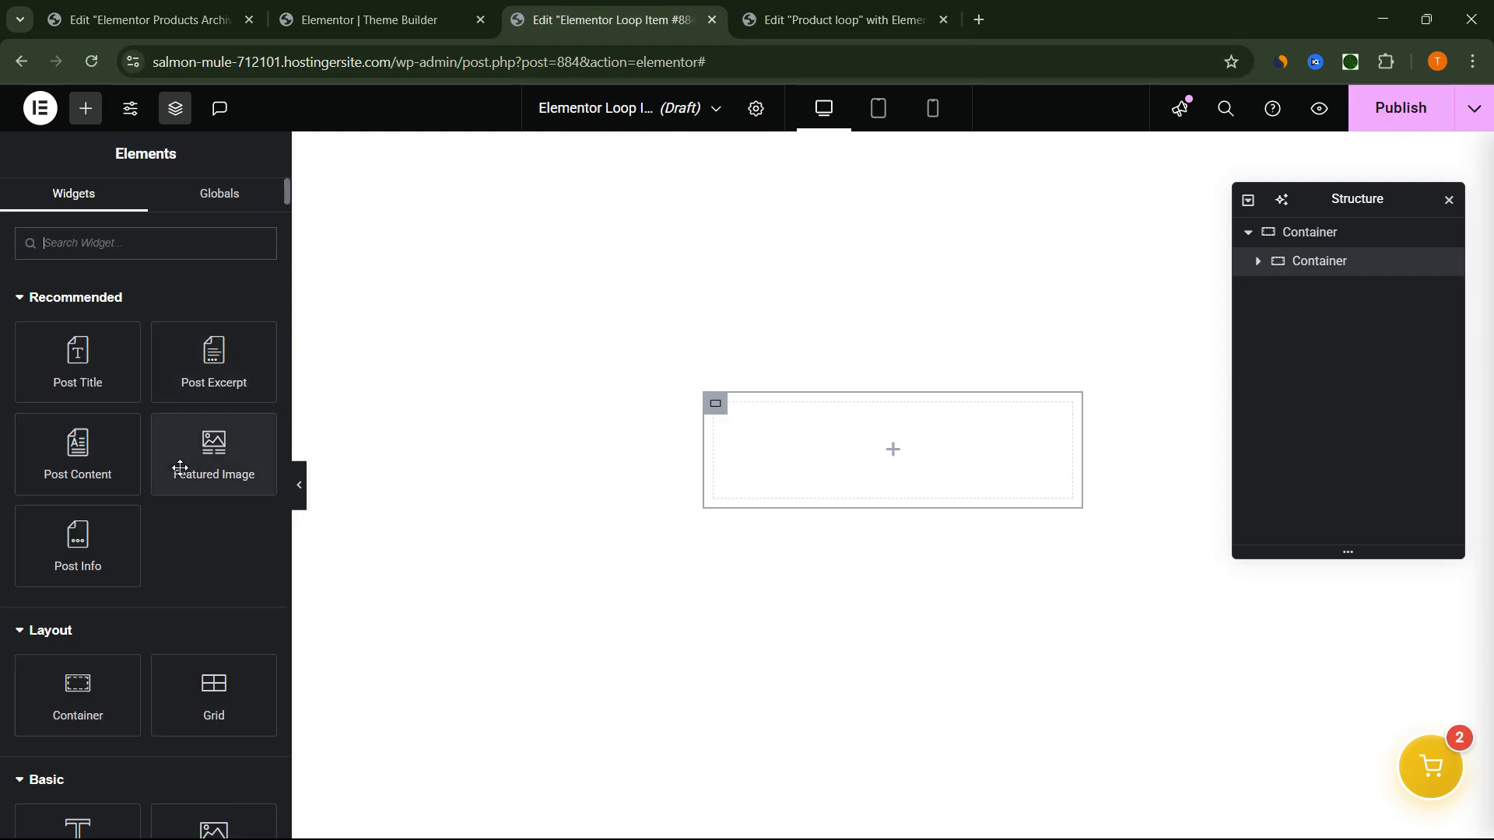
{"action": "left_click_drag", "start_coordinate": [182, 467], "coordinate": [792, 467]}
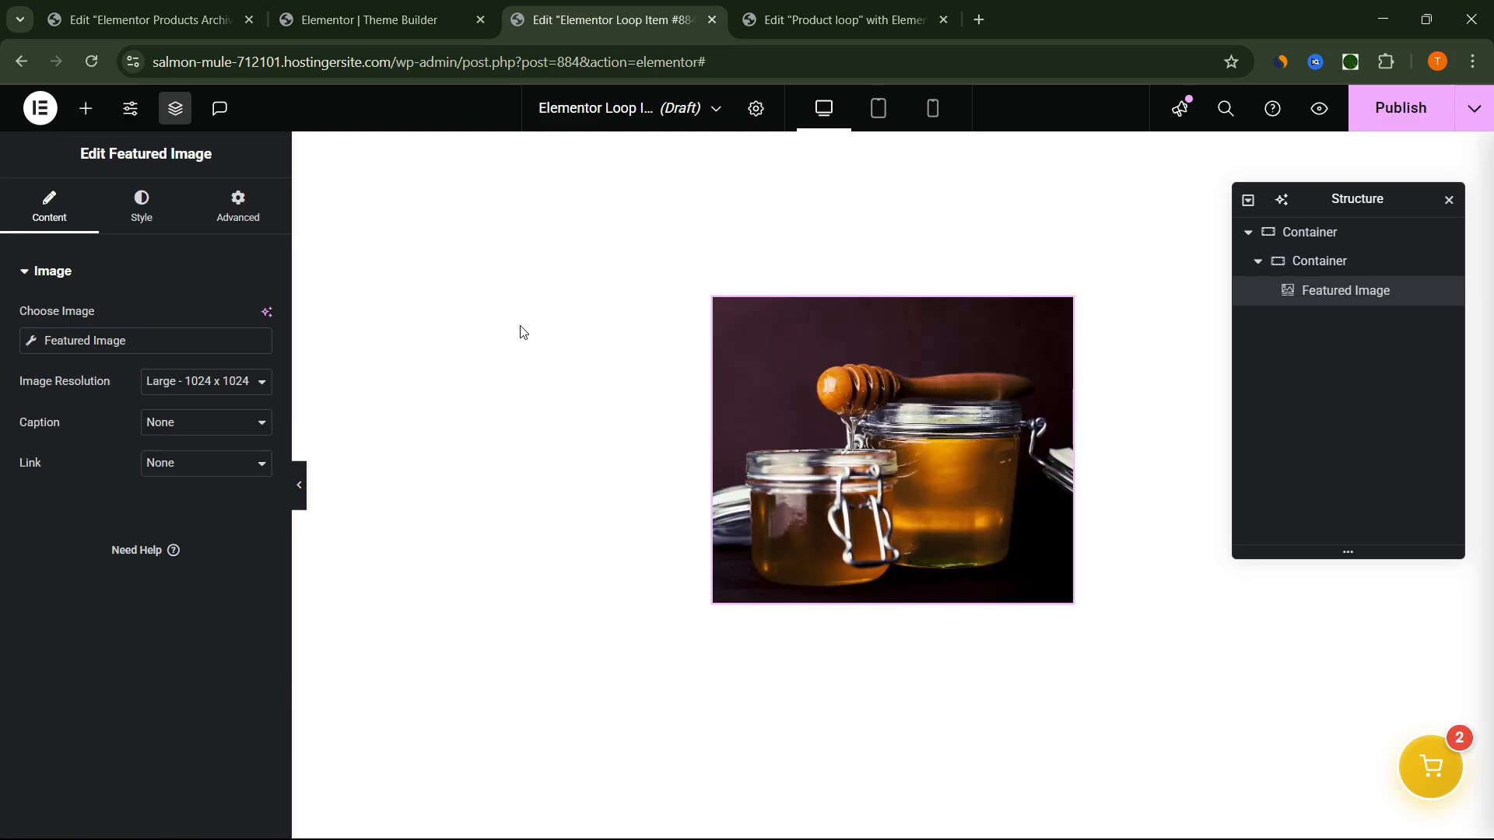
Set the loop item's preview source to Product with Pure Honey as the specific item, and apply the preview.
{"action": "left_click", "coordinate": [755, 108]}
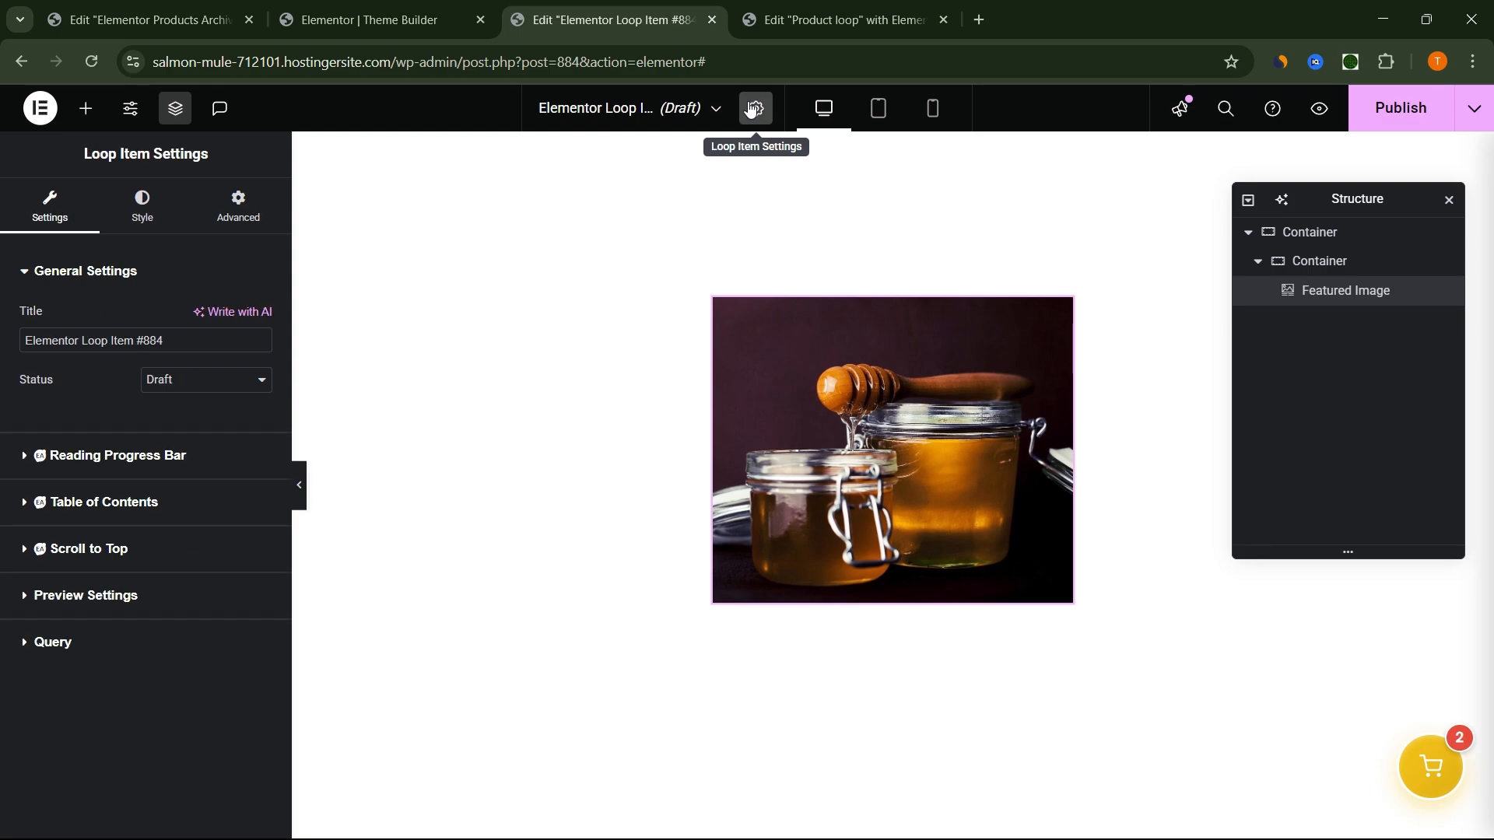
{"action": "left_click", "coordinate": [66, 594]}
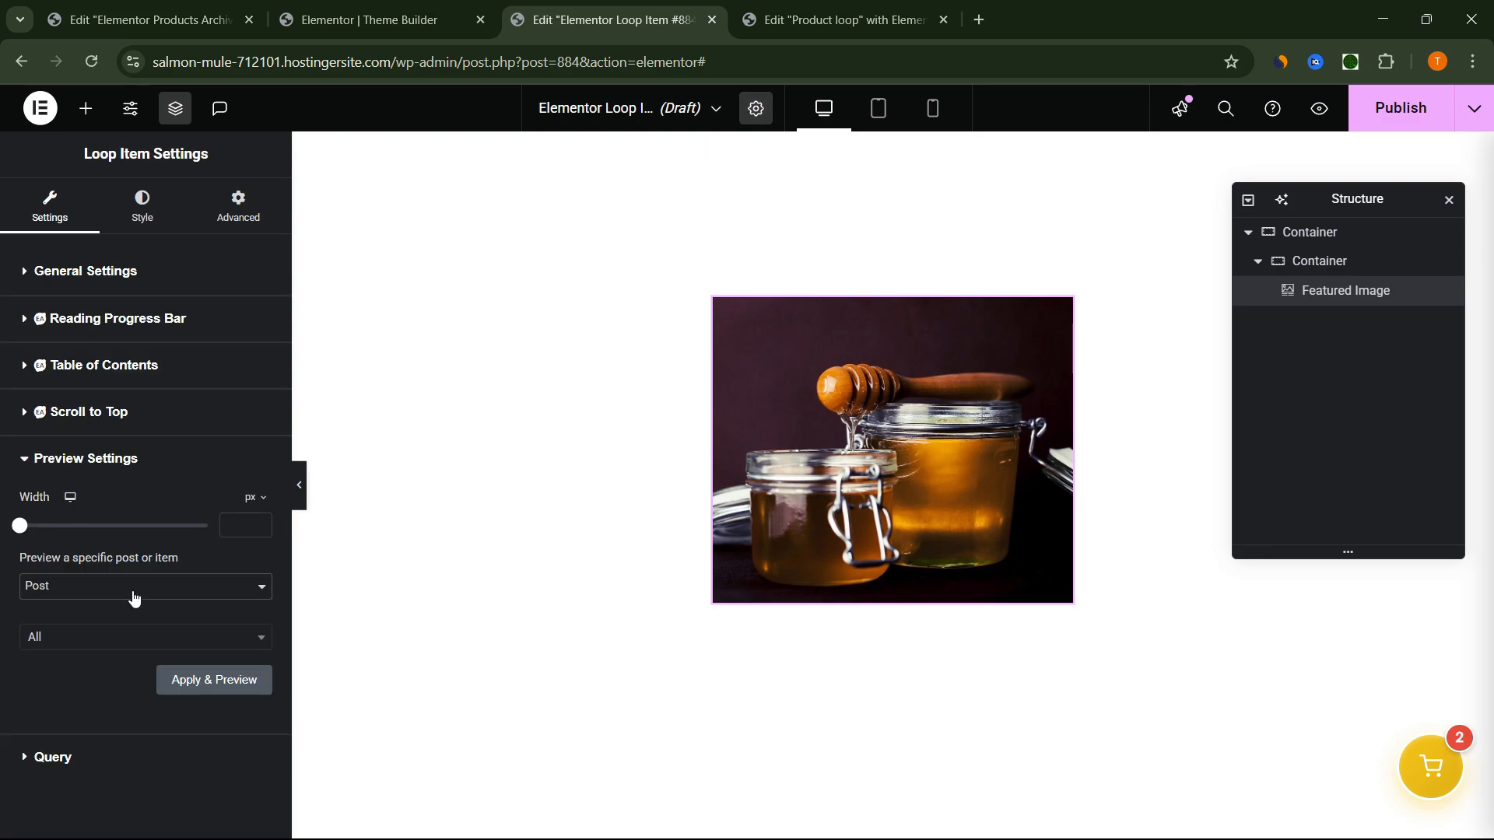
{"action": "left_click", "coordinate": [131, 591]}
{"action": "left_click", "coordinate": [169, 649]}
{"action": "type", "text": "ho"}
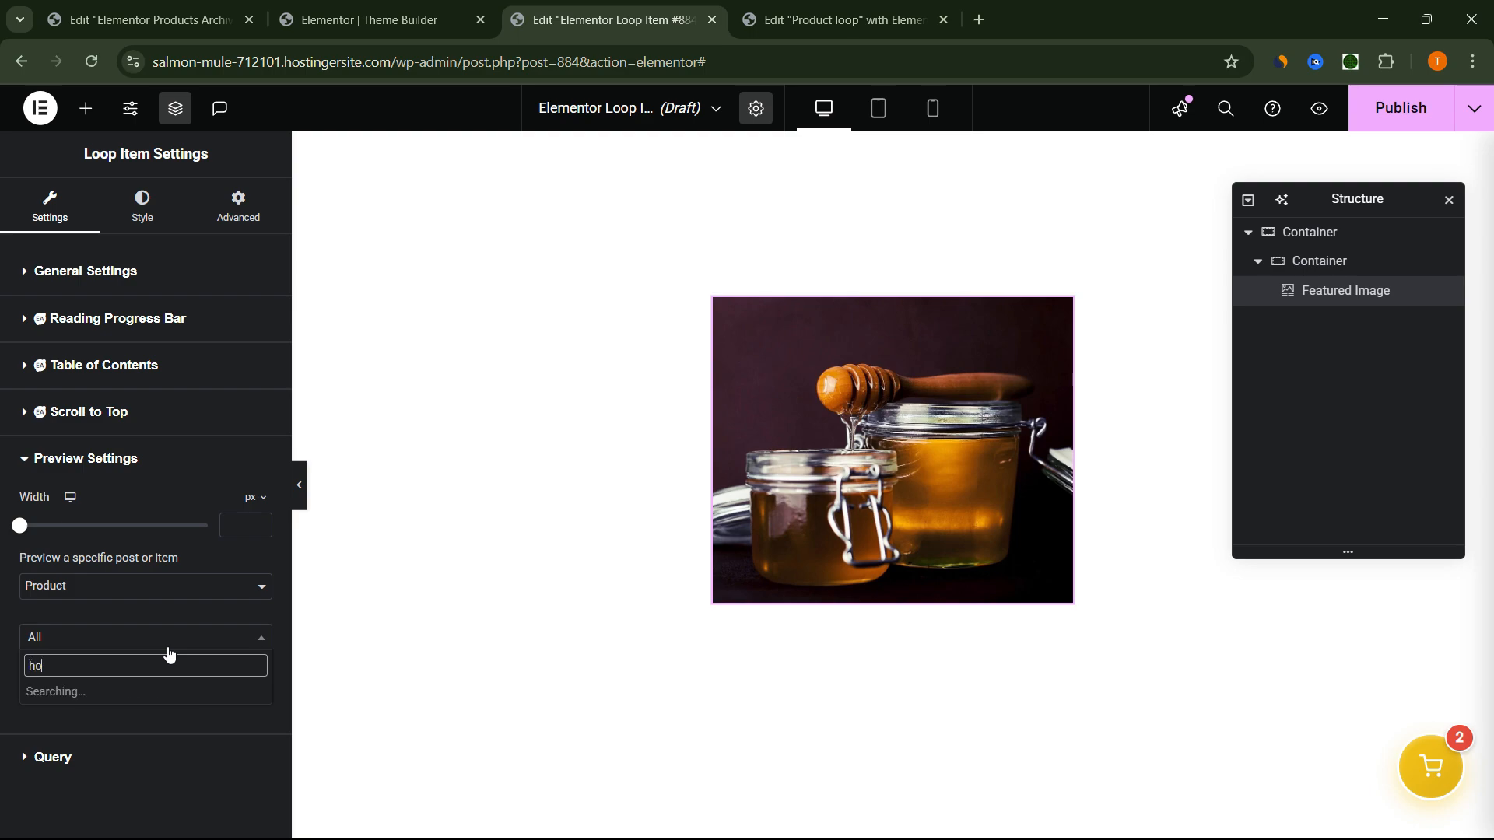
{"action": "type", "text": "ney"}
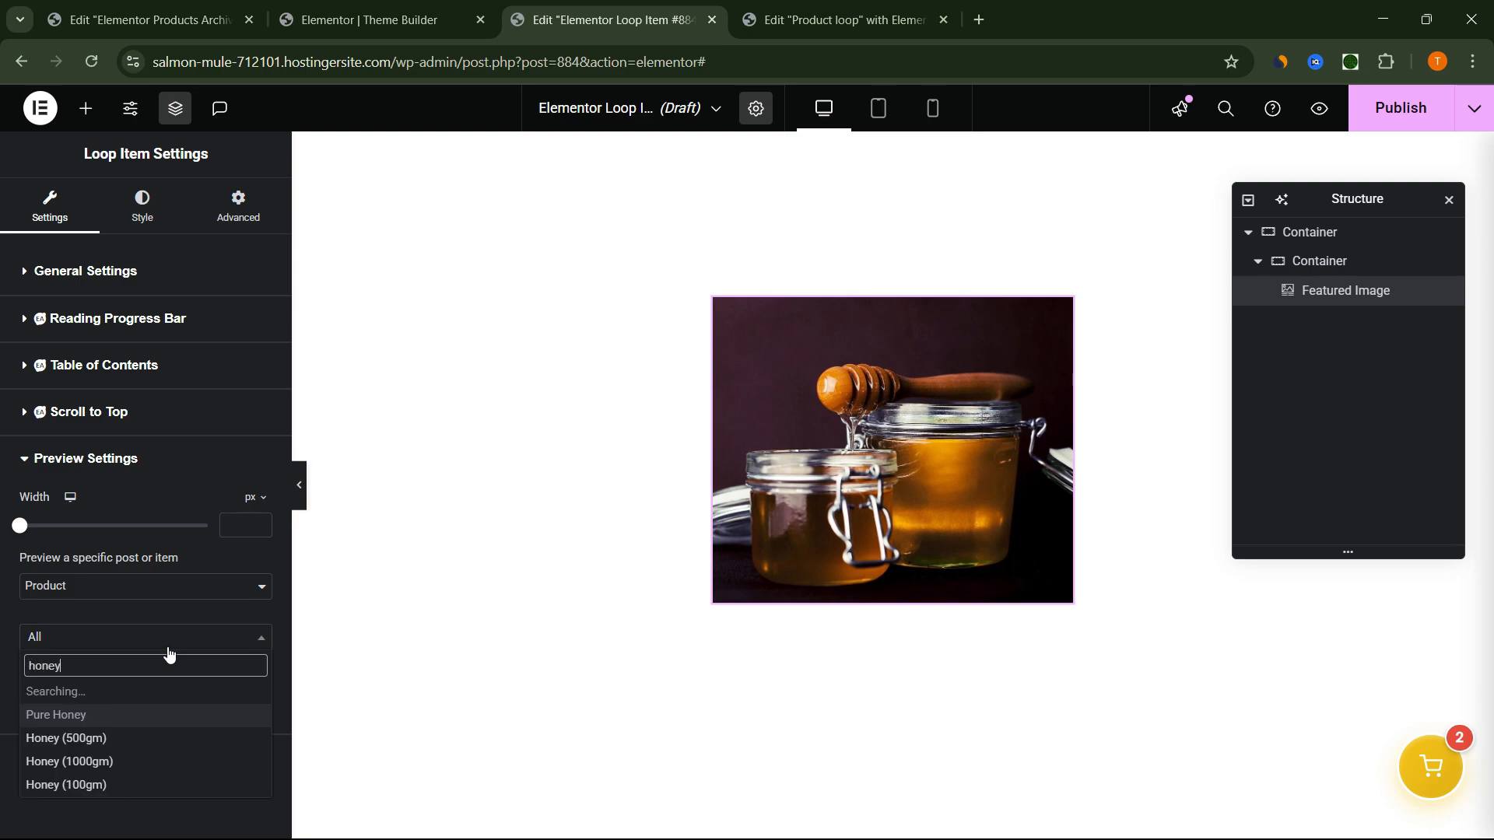
{"action": "left_click", "coordinate": [114, 714]}
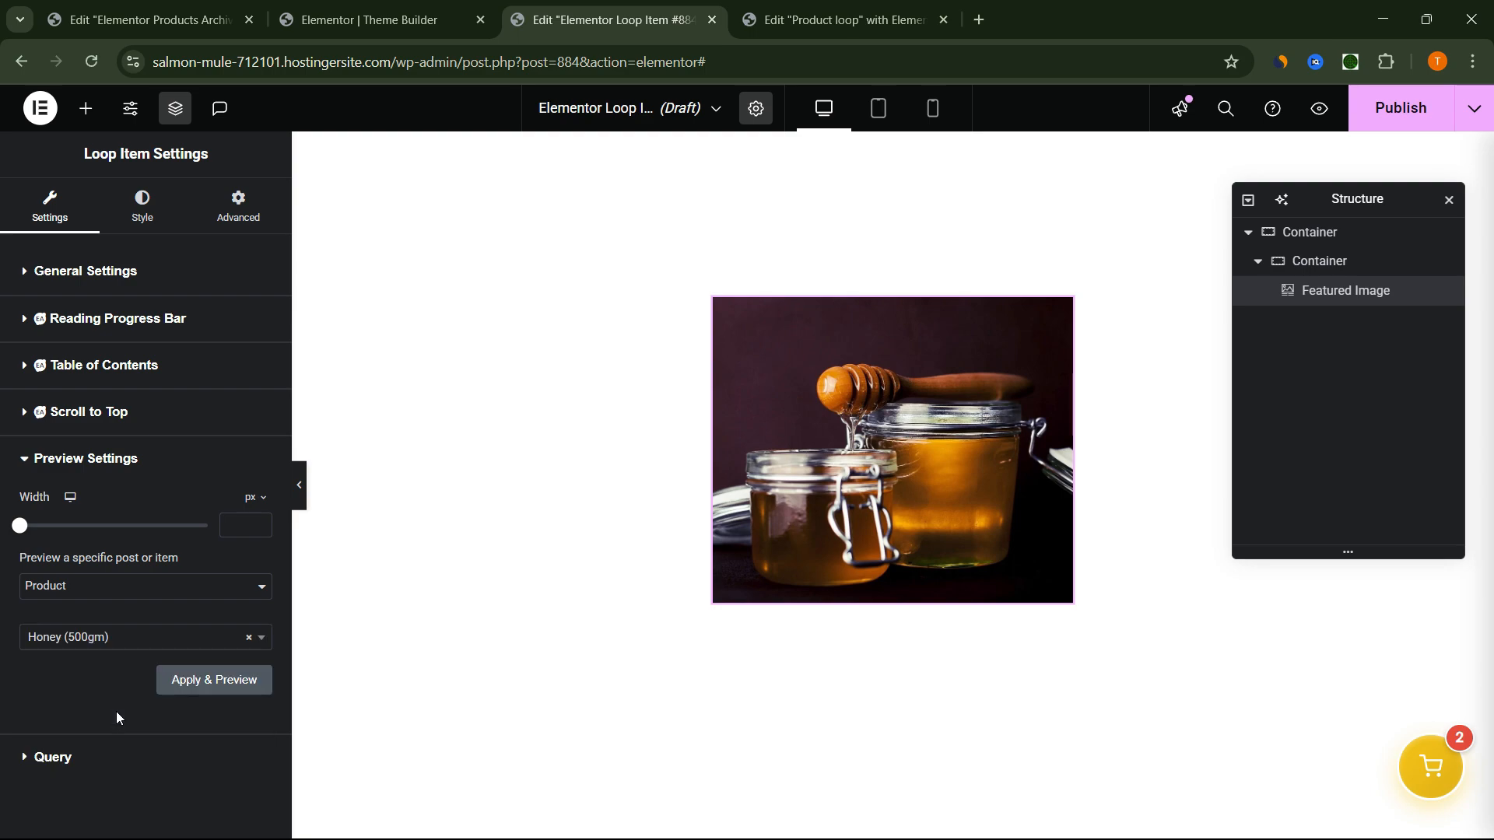
{"action": "left_click", "coordinate": [148, 647]}
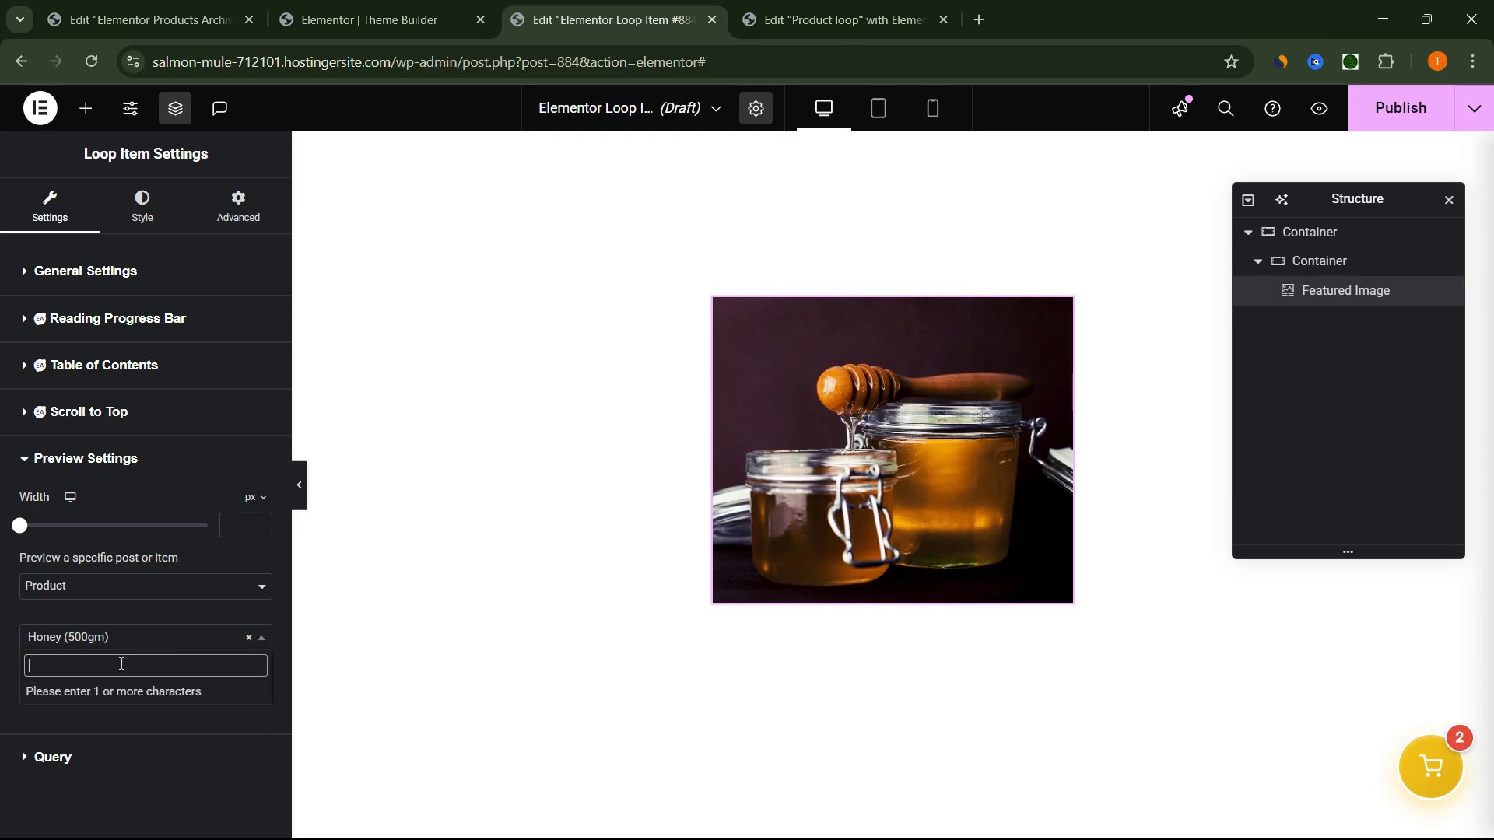
{"action": "type", "text": "honey"}
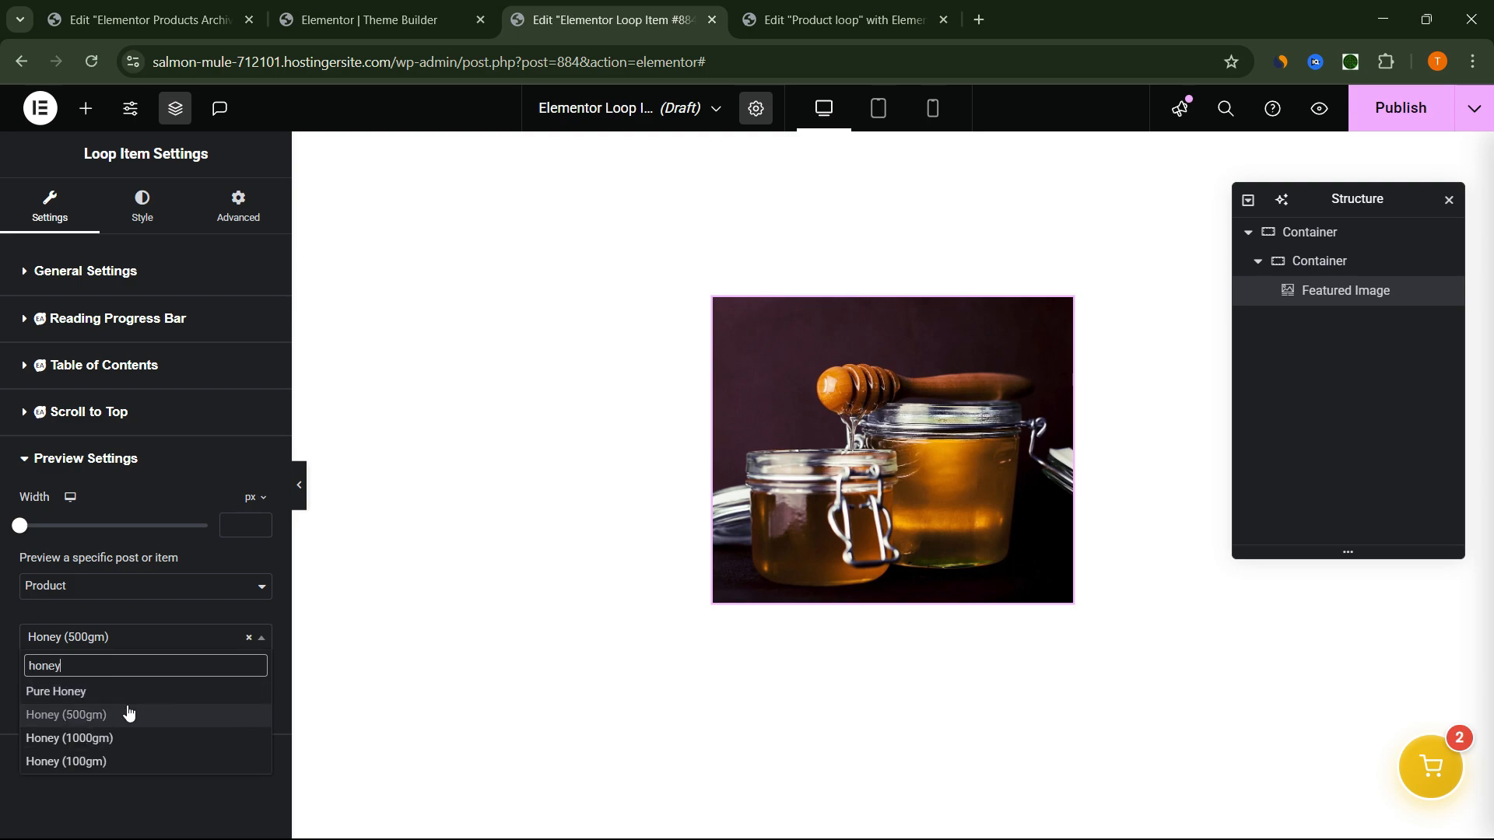
{"action": "left_click", "coordinate": [130, 696]}
{"action": "left_click", "coordinate": [234, 685]}
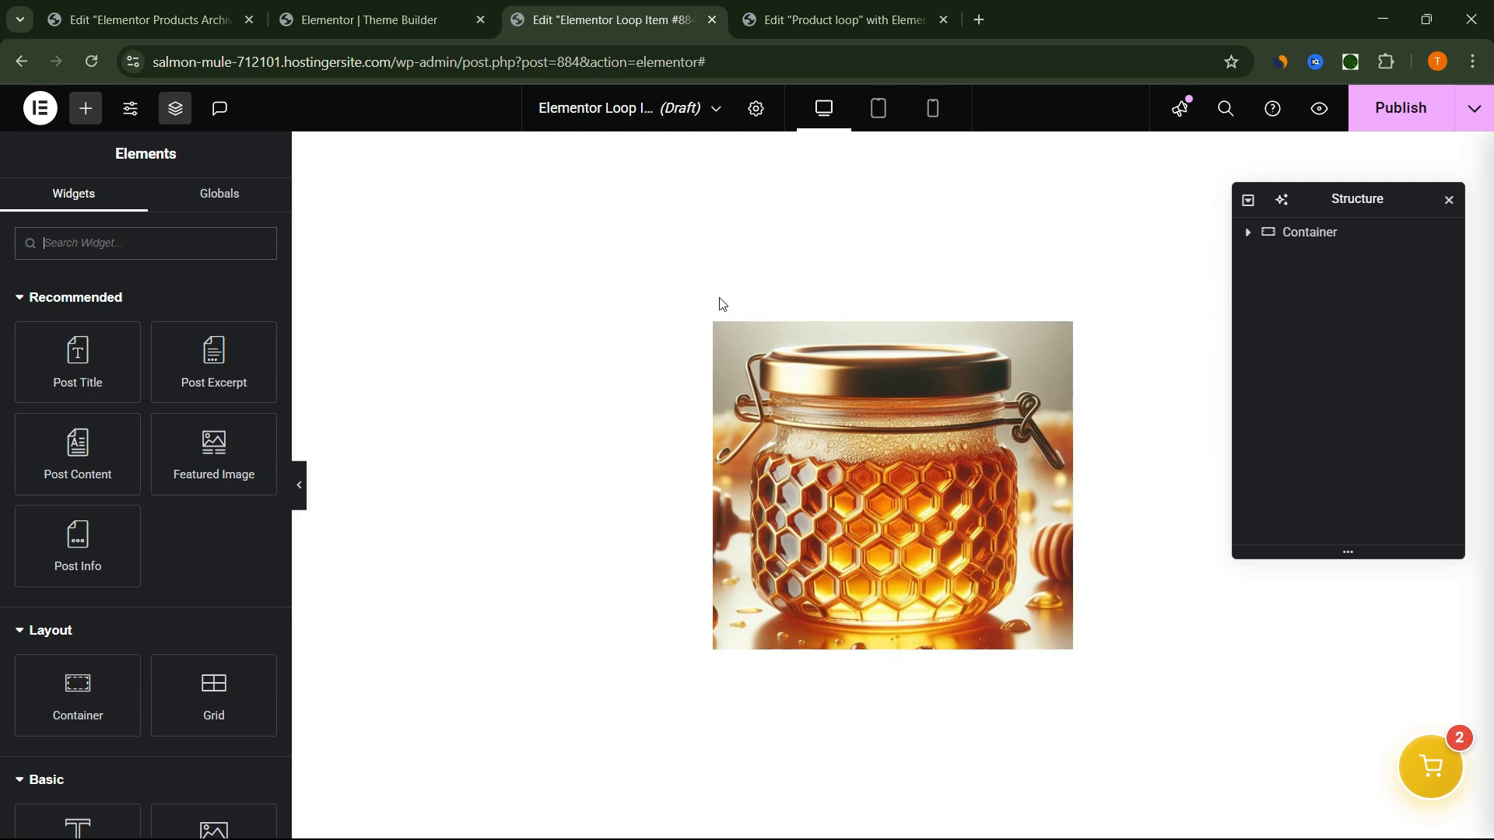
Set the inner container's padding to 0 px on all sides.
{"action": "left_click", "coordinate": [713, 322]}
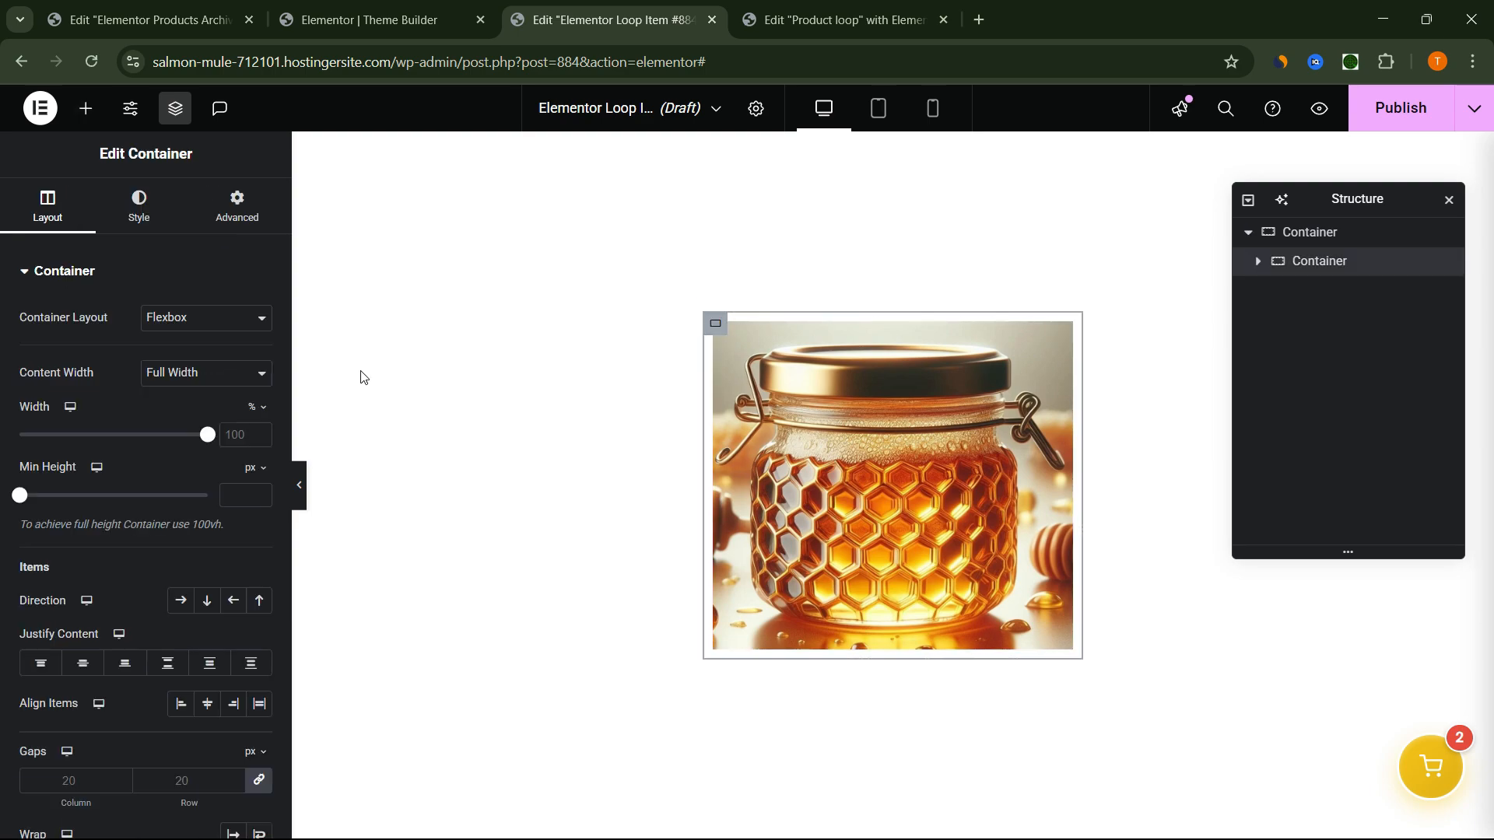
{"action": "left_click", "coordinate": [223, 211]}
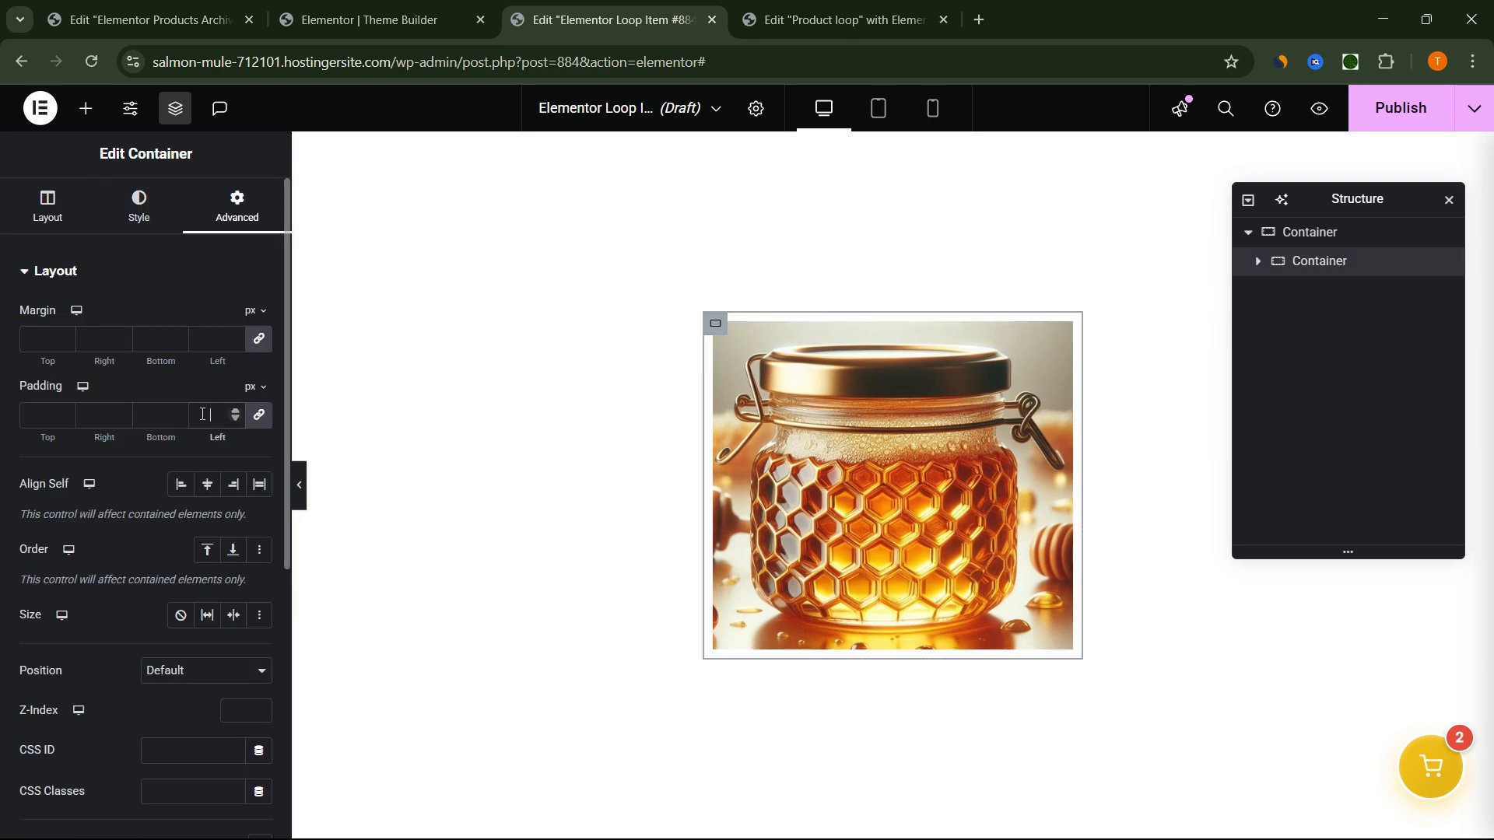
{"action": "type", "text": "0"}
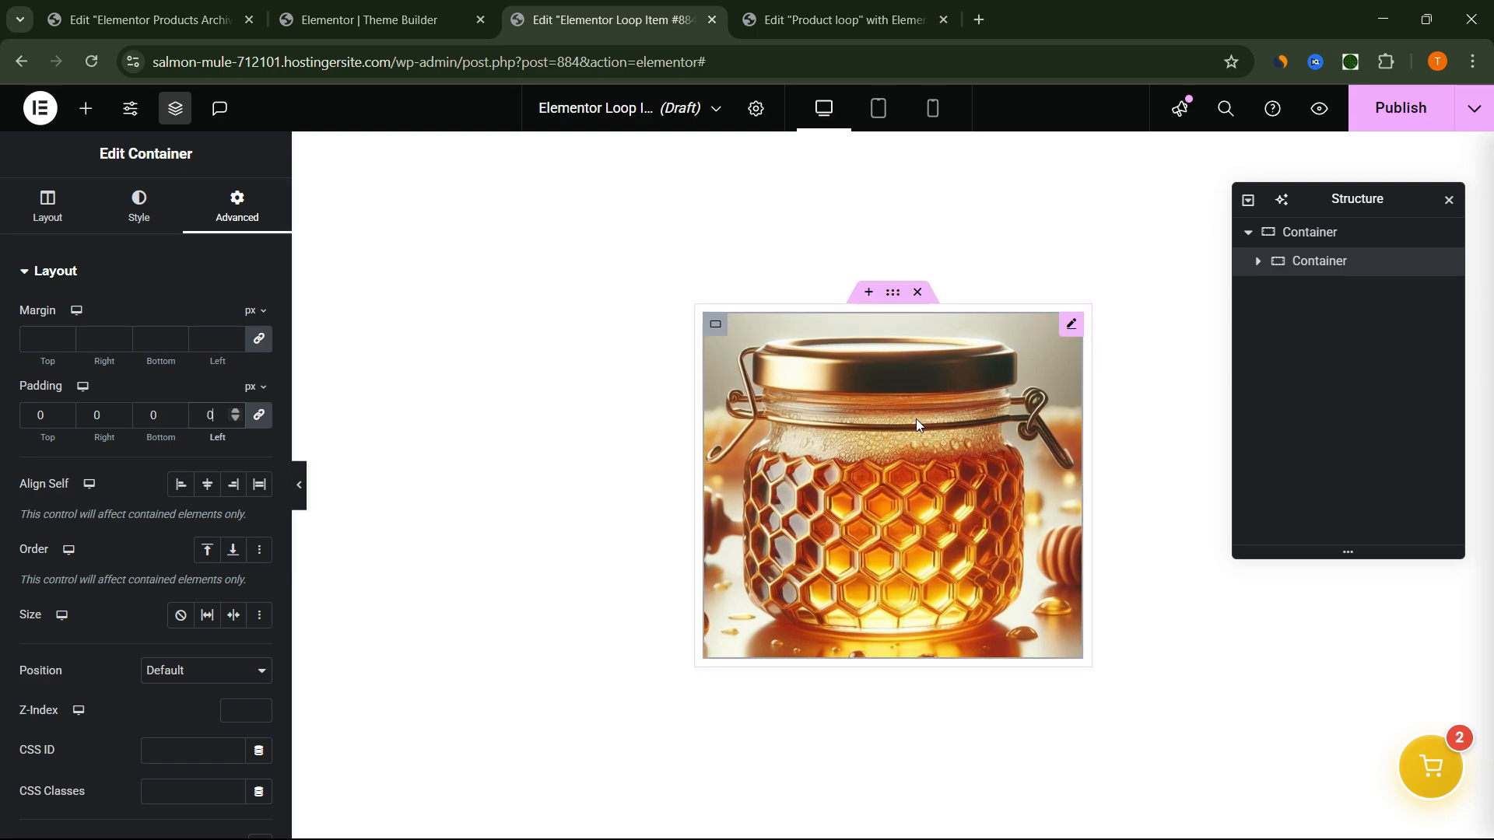
Set the inner container's border radius to 10 px on all corners.
{"action": "left_click", "coordinate": [180, 220]}
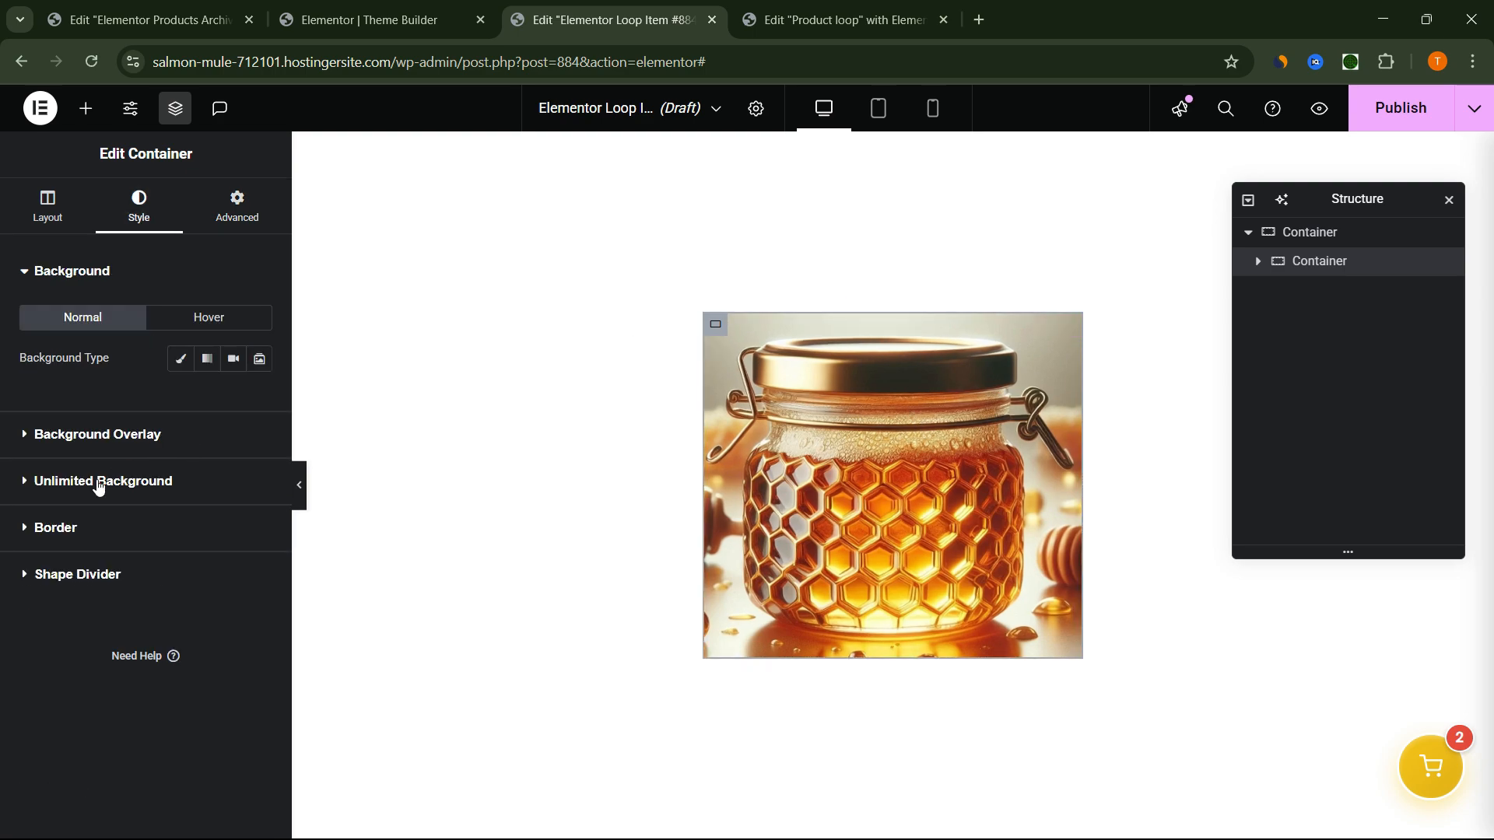
{"action": "left_click", "coordinate": [157, 545]}
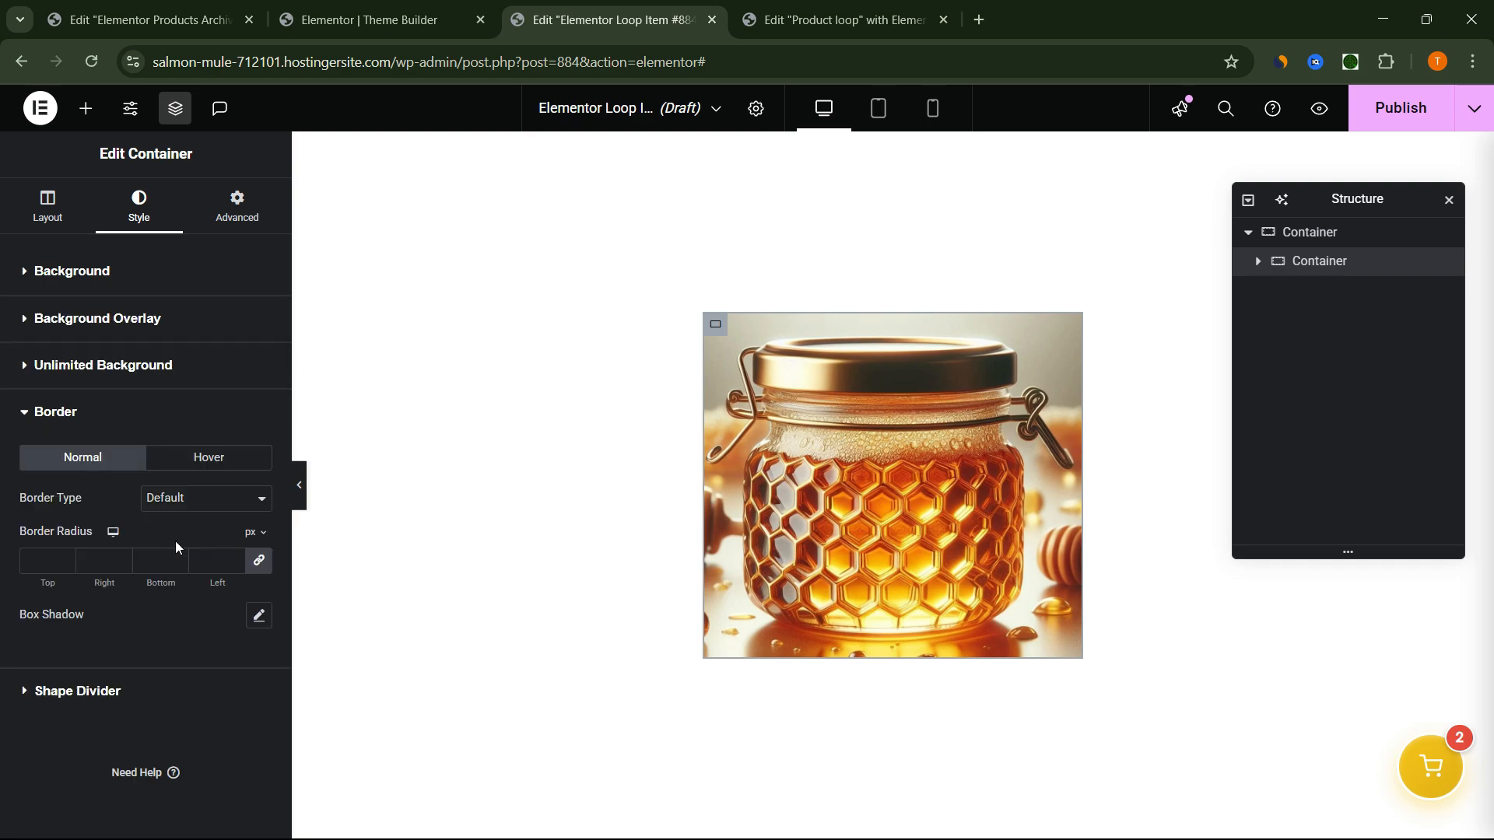
{"action": "left_click", "coordinate": [261, 569]}
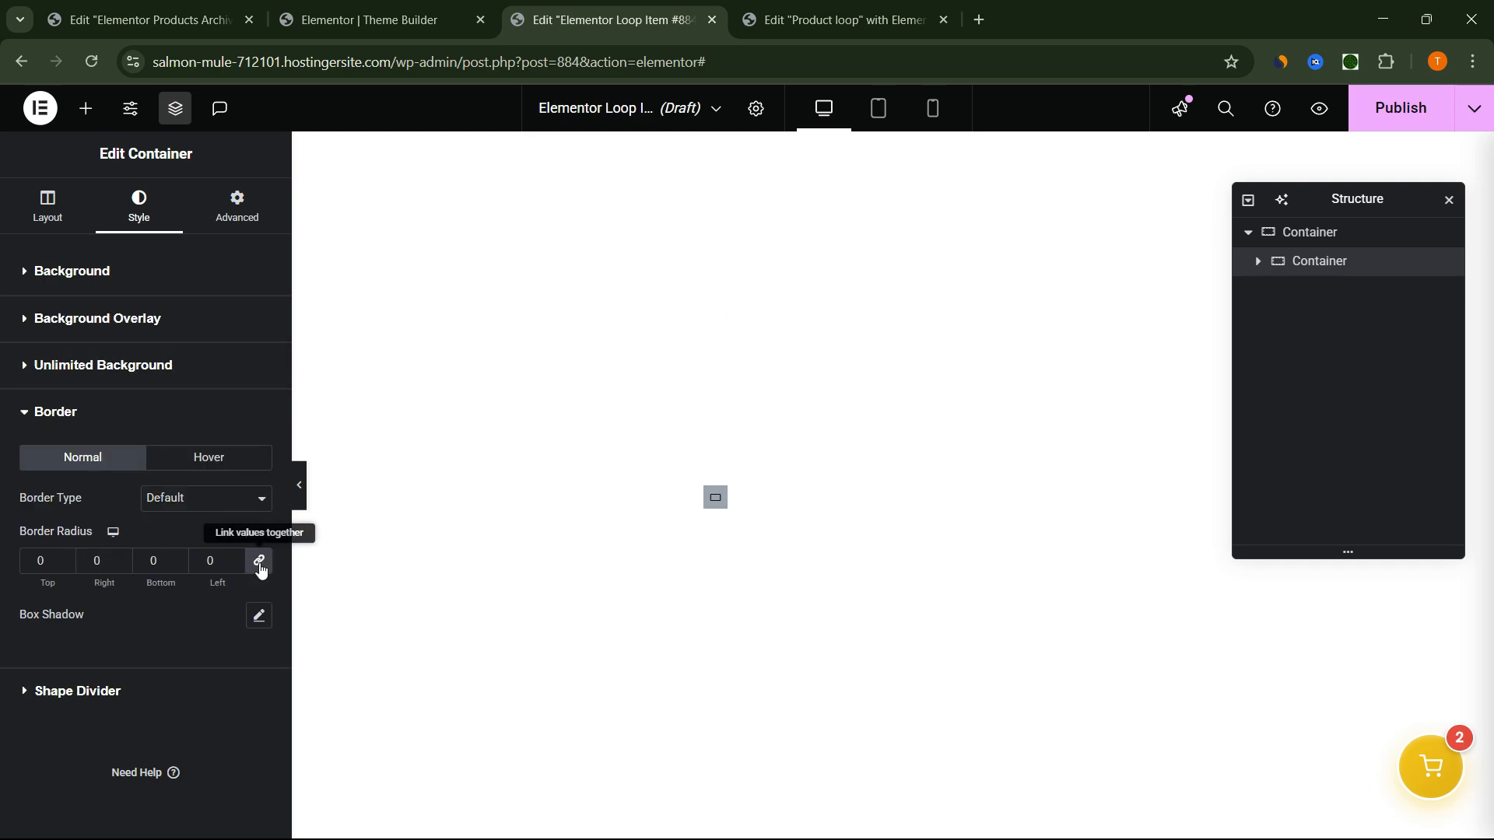
{"action": "type", "text": "10"}
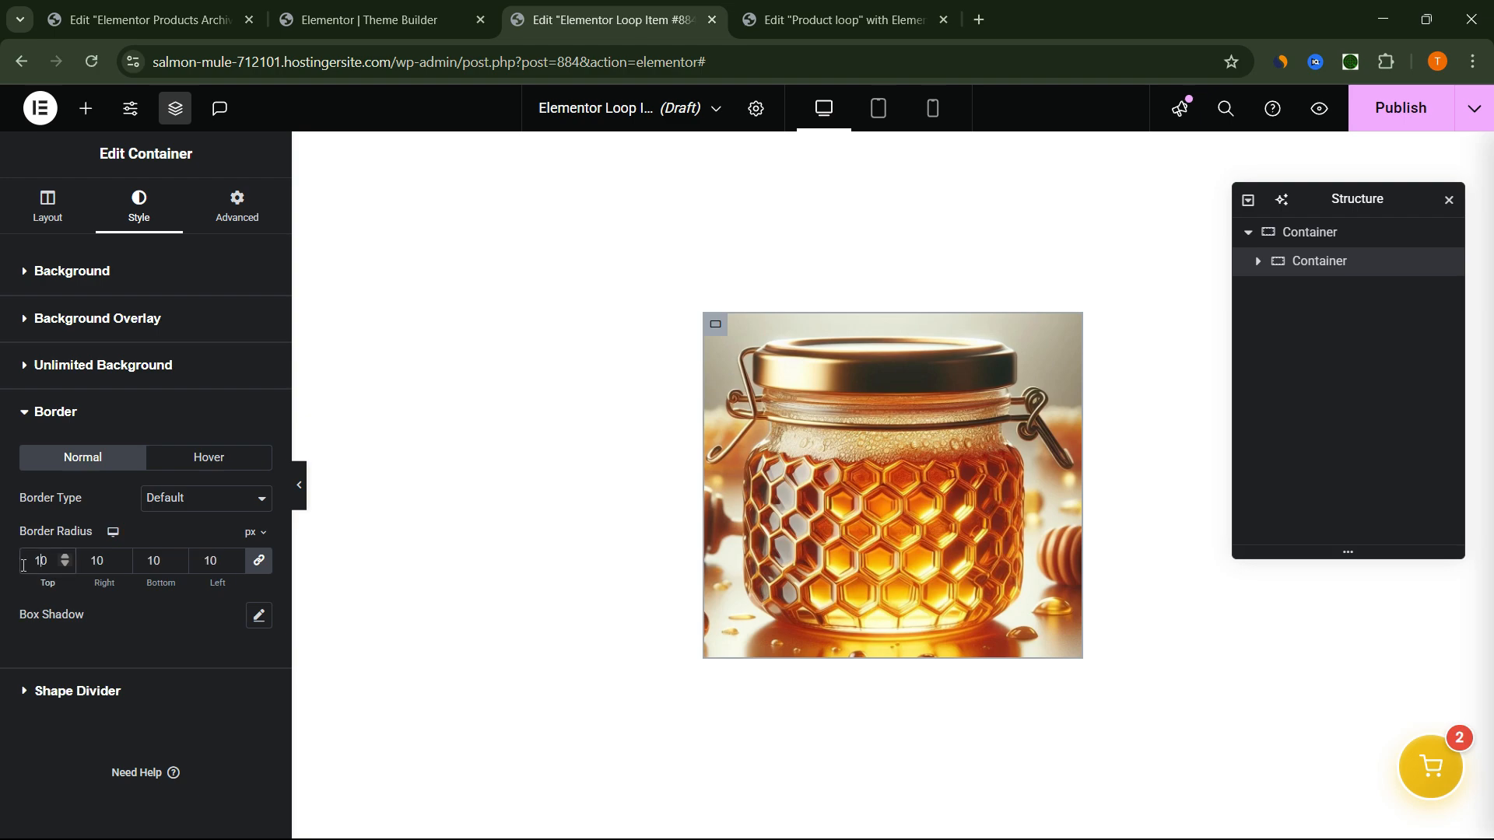
Give the featured image unlinked border radii of 10 px top, 10 px right, 20 px bottom and 20 px left.
{"action": "left_click", "coordinate": [828, 472]}
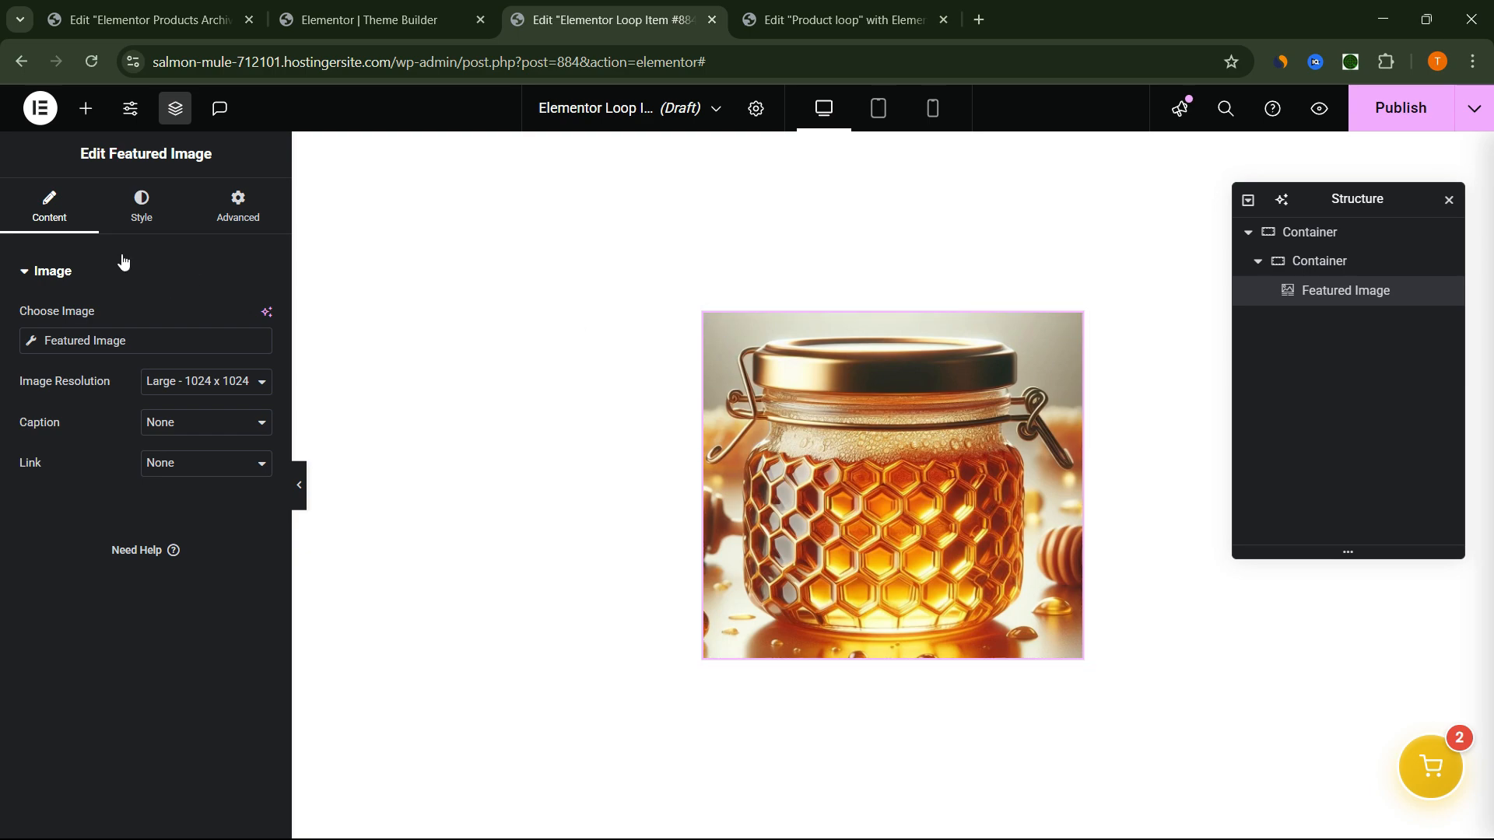
{"action": "left_click", "coordinate": [138, 209]}
{"action": "scroll", "coordinate": [93, 562], "scroll_direction": "down", "scroll_amount": 2}
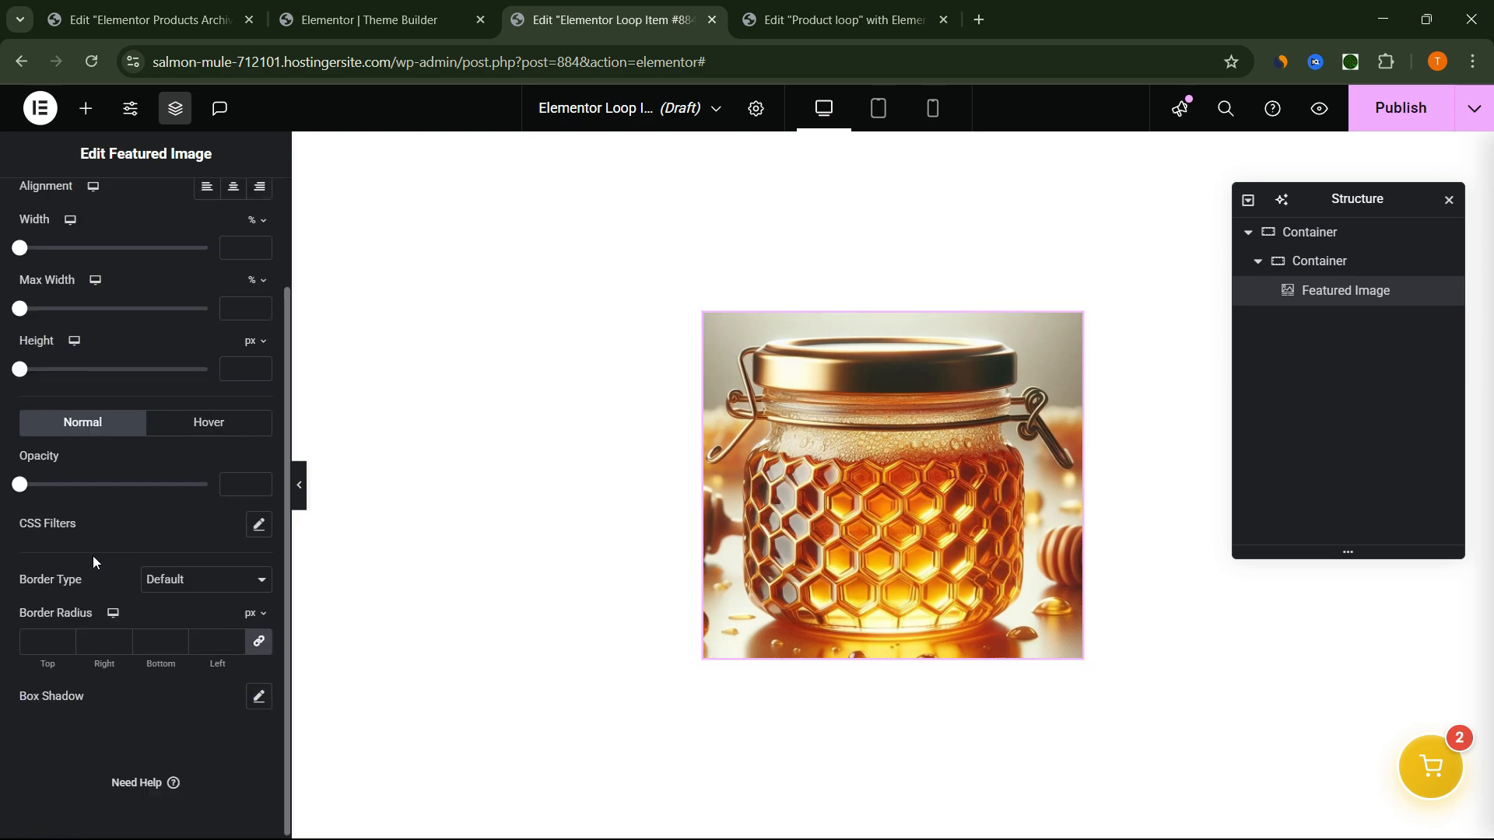
{"action": "left_click", "coordinate": [259, 641]}
{"action": "left_click", "coordinate": [83, 646]}
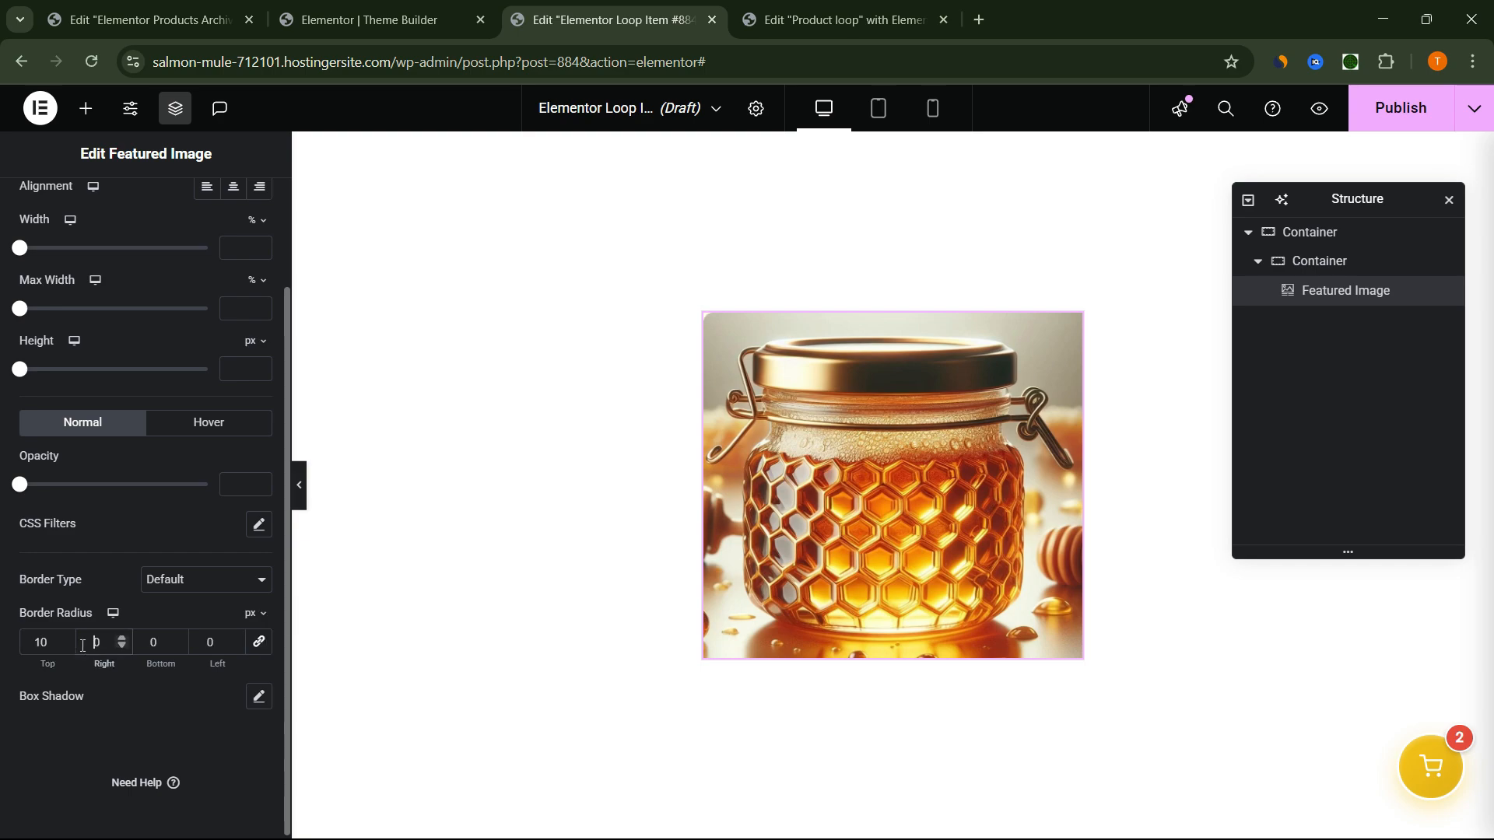
{"action": "type", "text": "1"}
{"action": "left_click", "coordinate": [148, 643]}
{"action": "type", "text": "2"}
{"action": "left_click", "coordinate": [208, 642]}
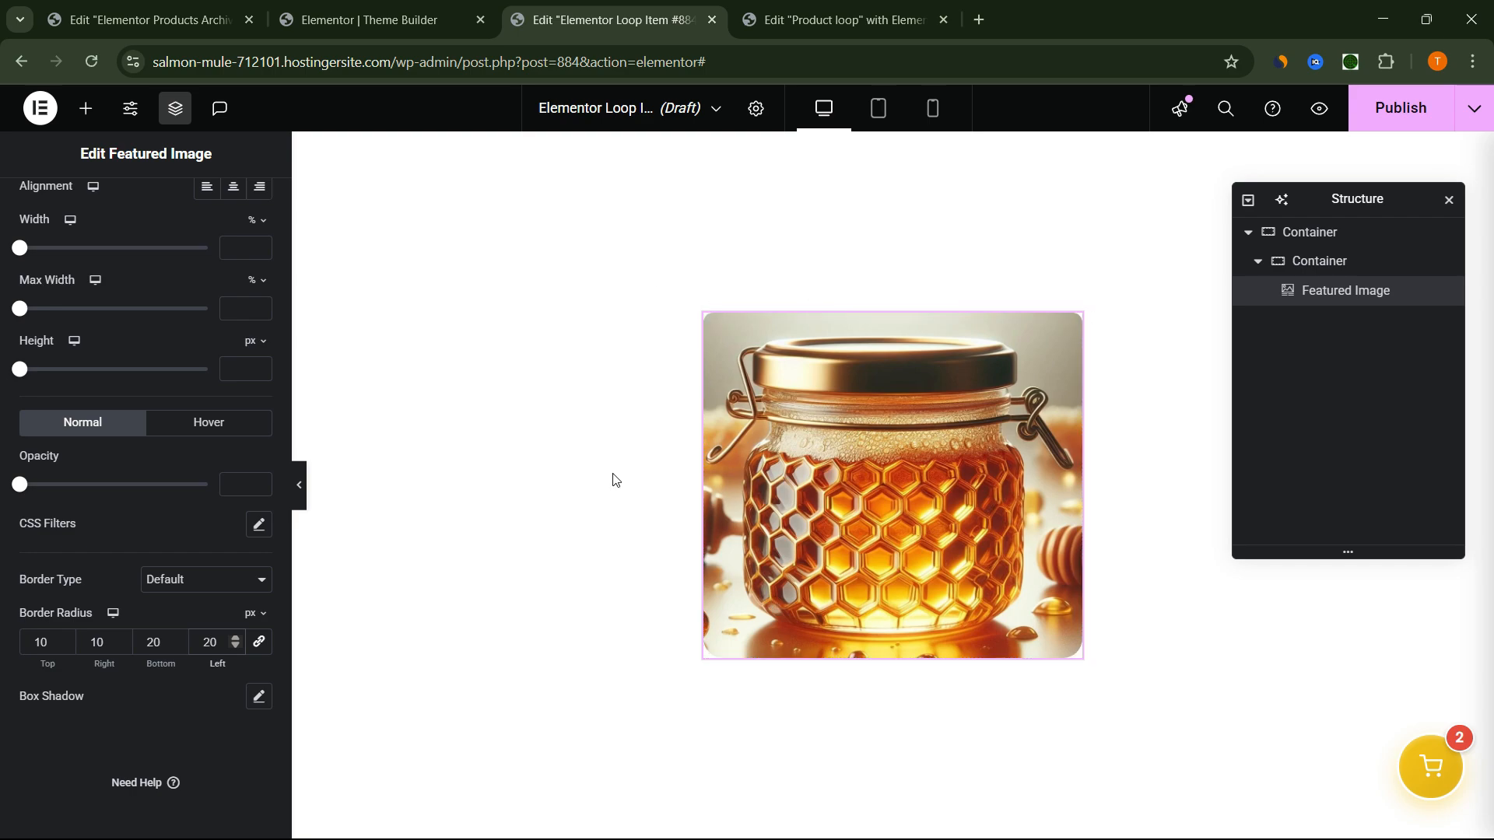
Check the Product loop reference, then add a Post Title widget below the featured image and center-align it.
{"action": "scroll", "coordinate": [124, 405], "scroll_direction": "up", "scroll_amount": 2}
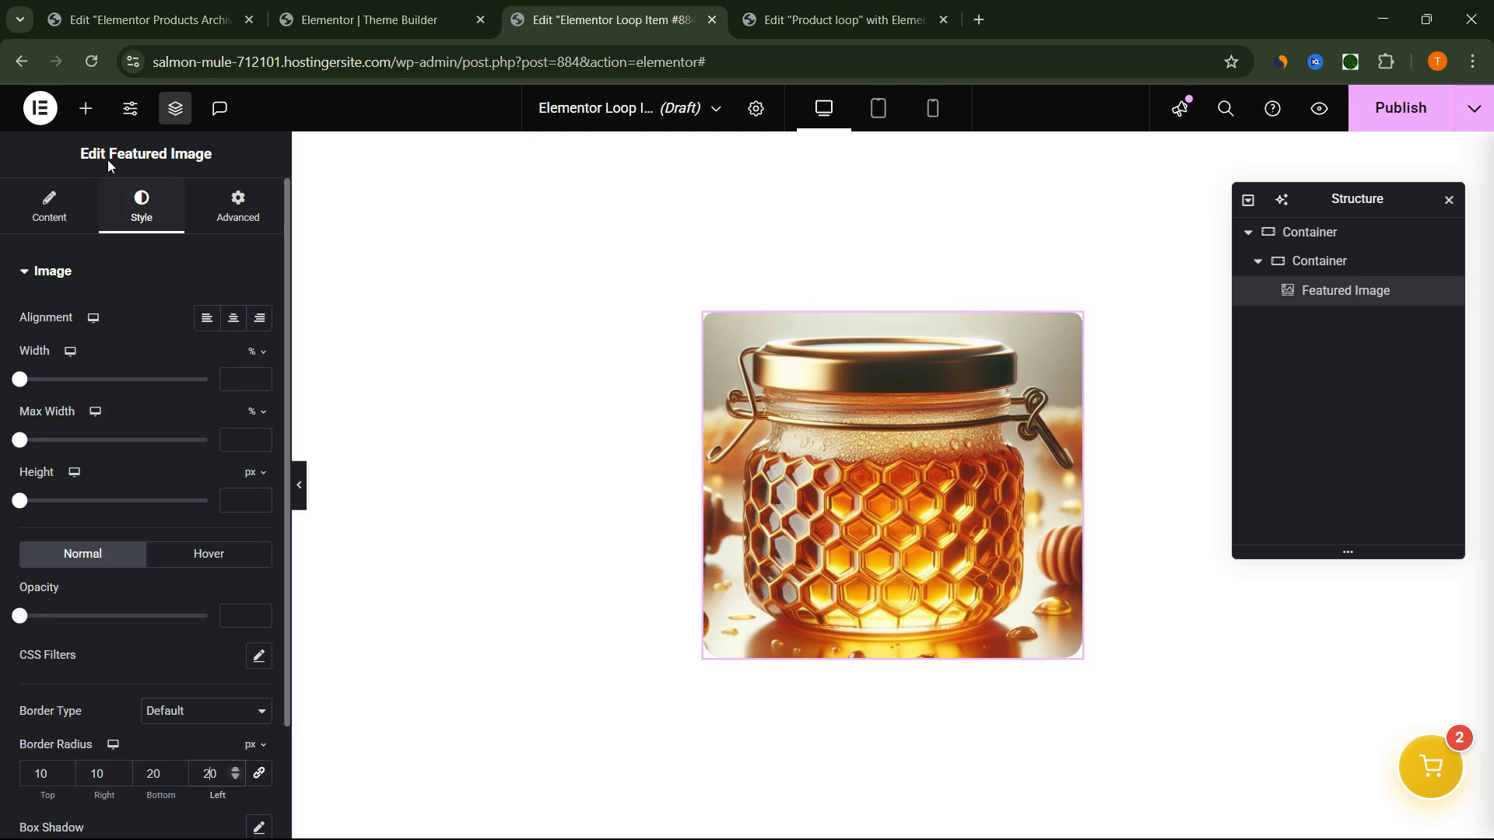
{"action": "left_click", "coordinate": [97, 116]}
{"action": "left_click", "coordinate": [852, 9]}
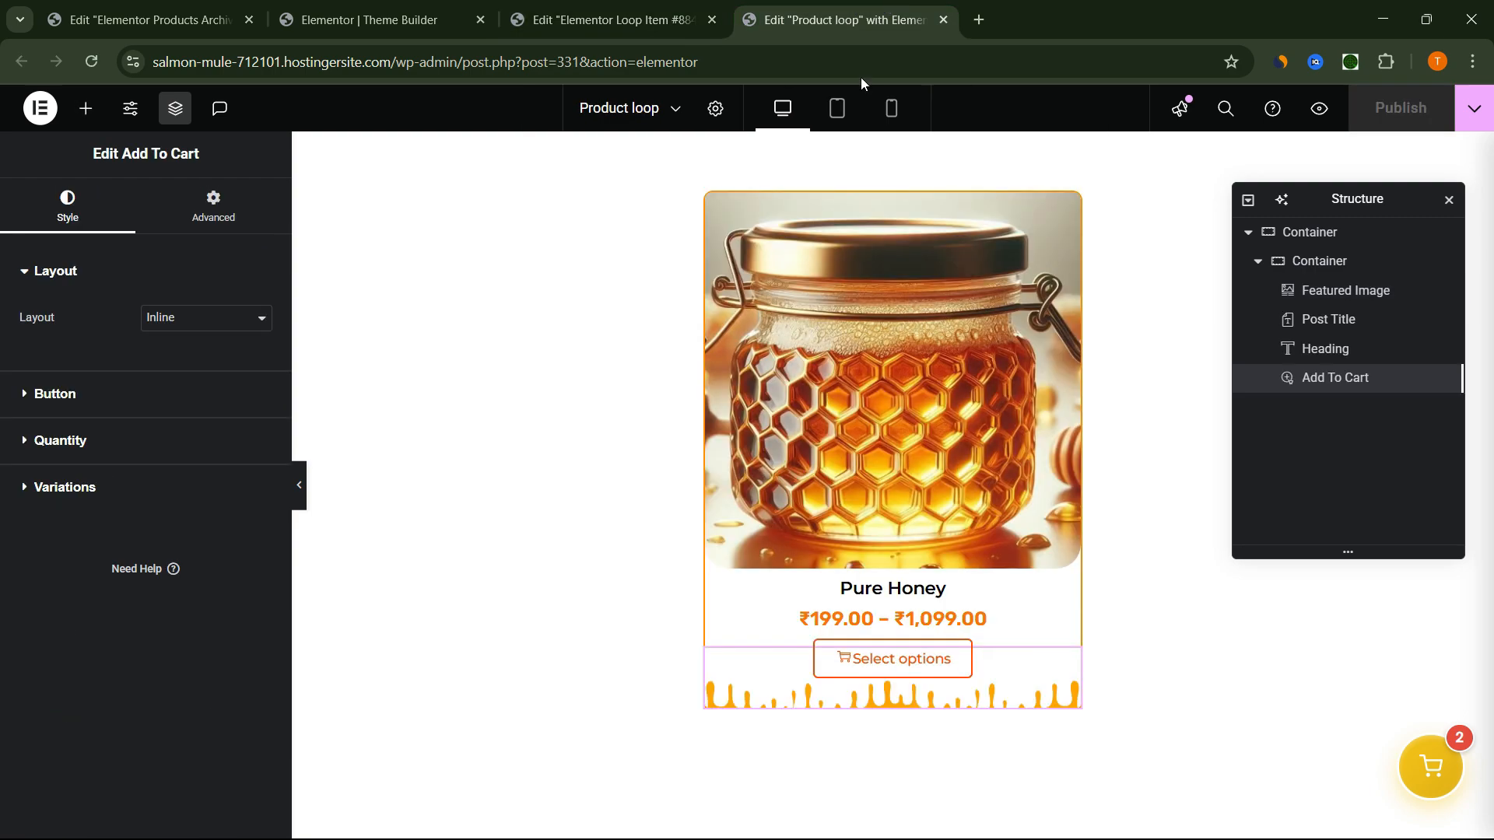
{"action": "left_click", "coordinate": [580, 14]}
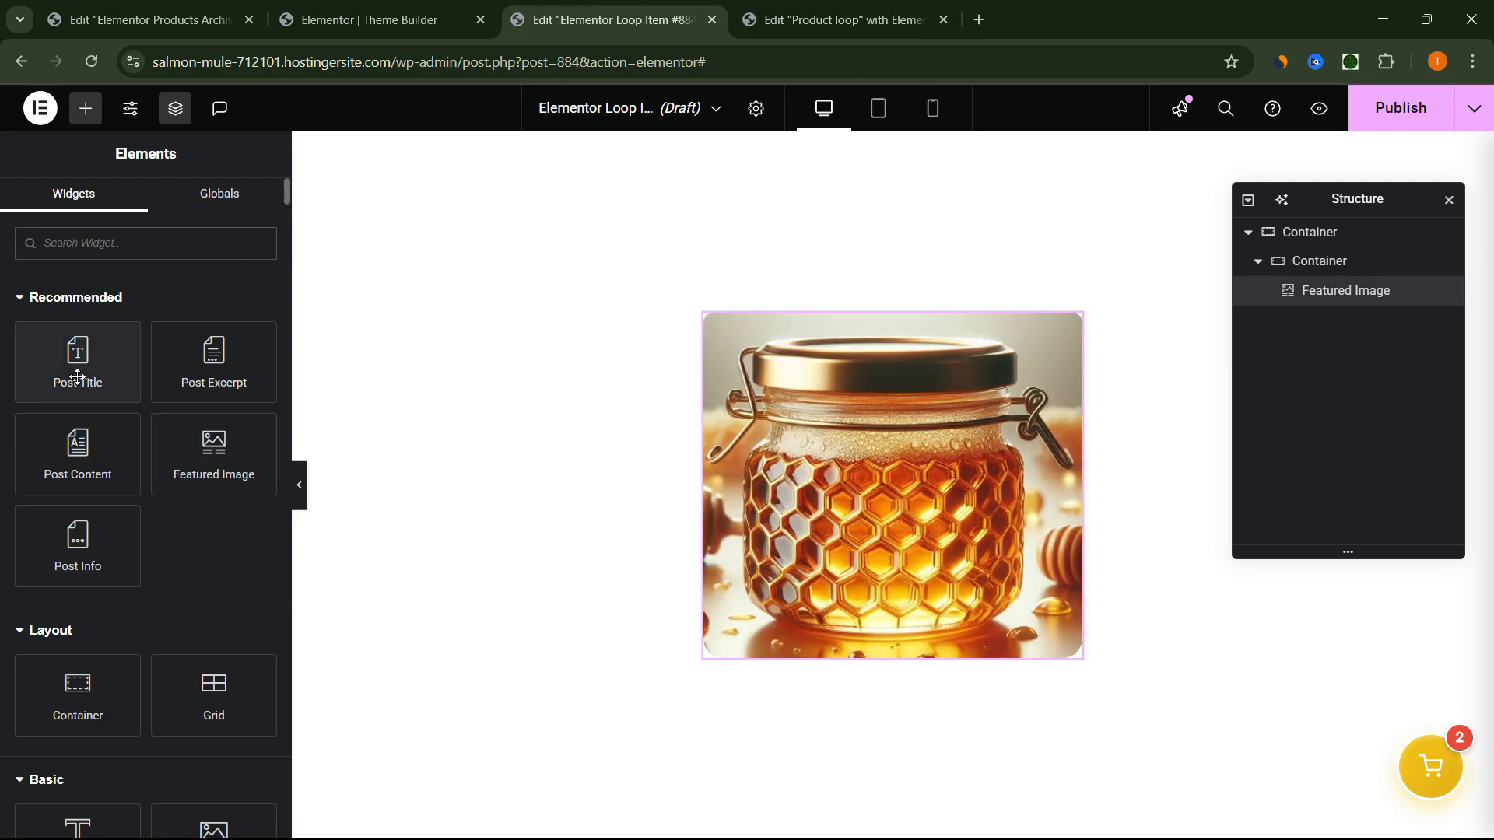
{"action": "left_click_drag", "start_coordinate": [75, 364], "coordinate": [928, 627]}
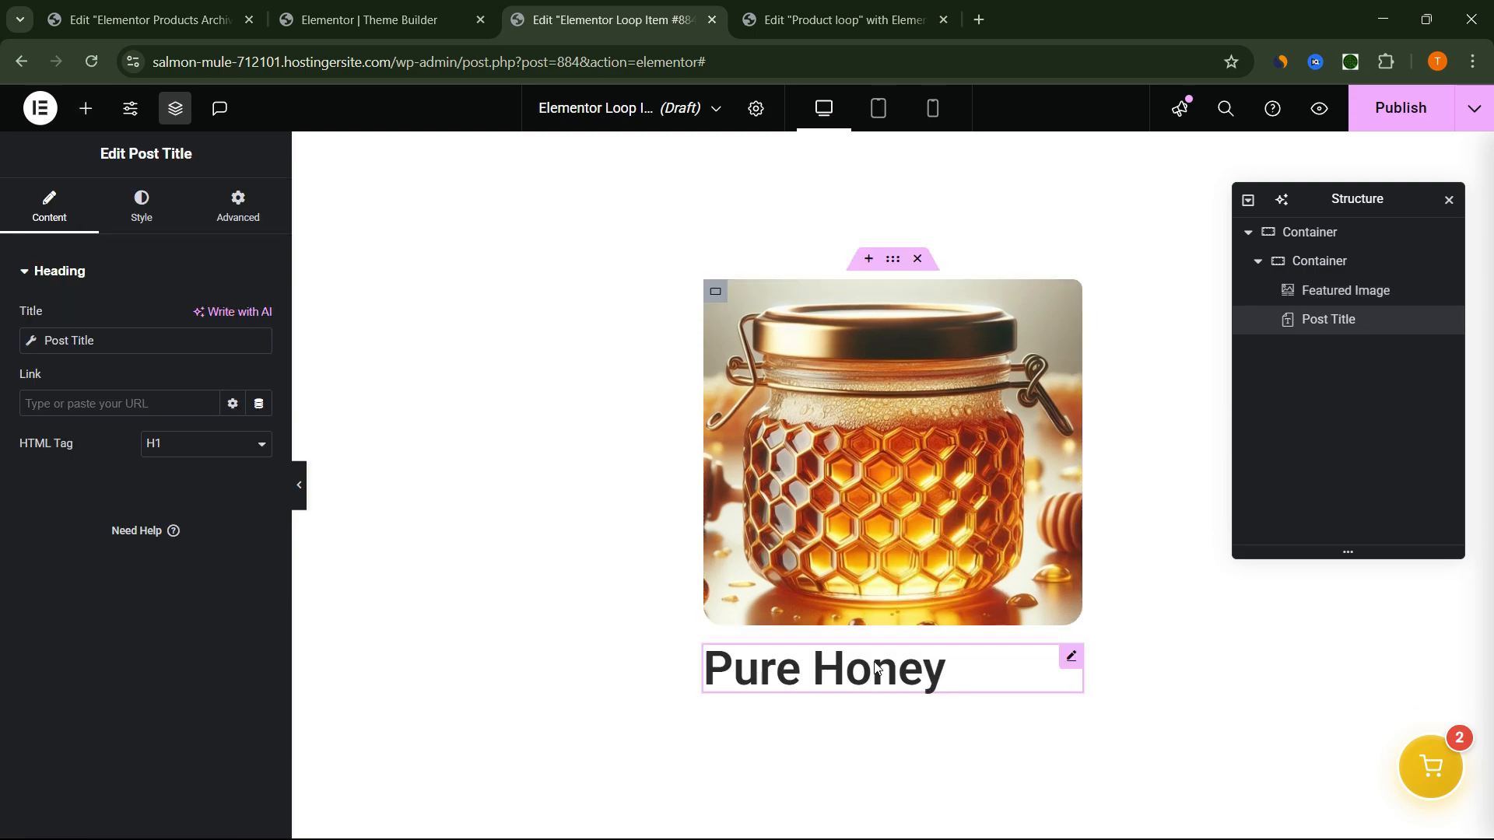
{"action": "left_click", "coordinate": [148, 220]}
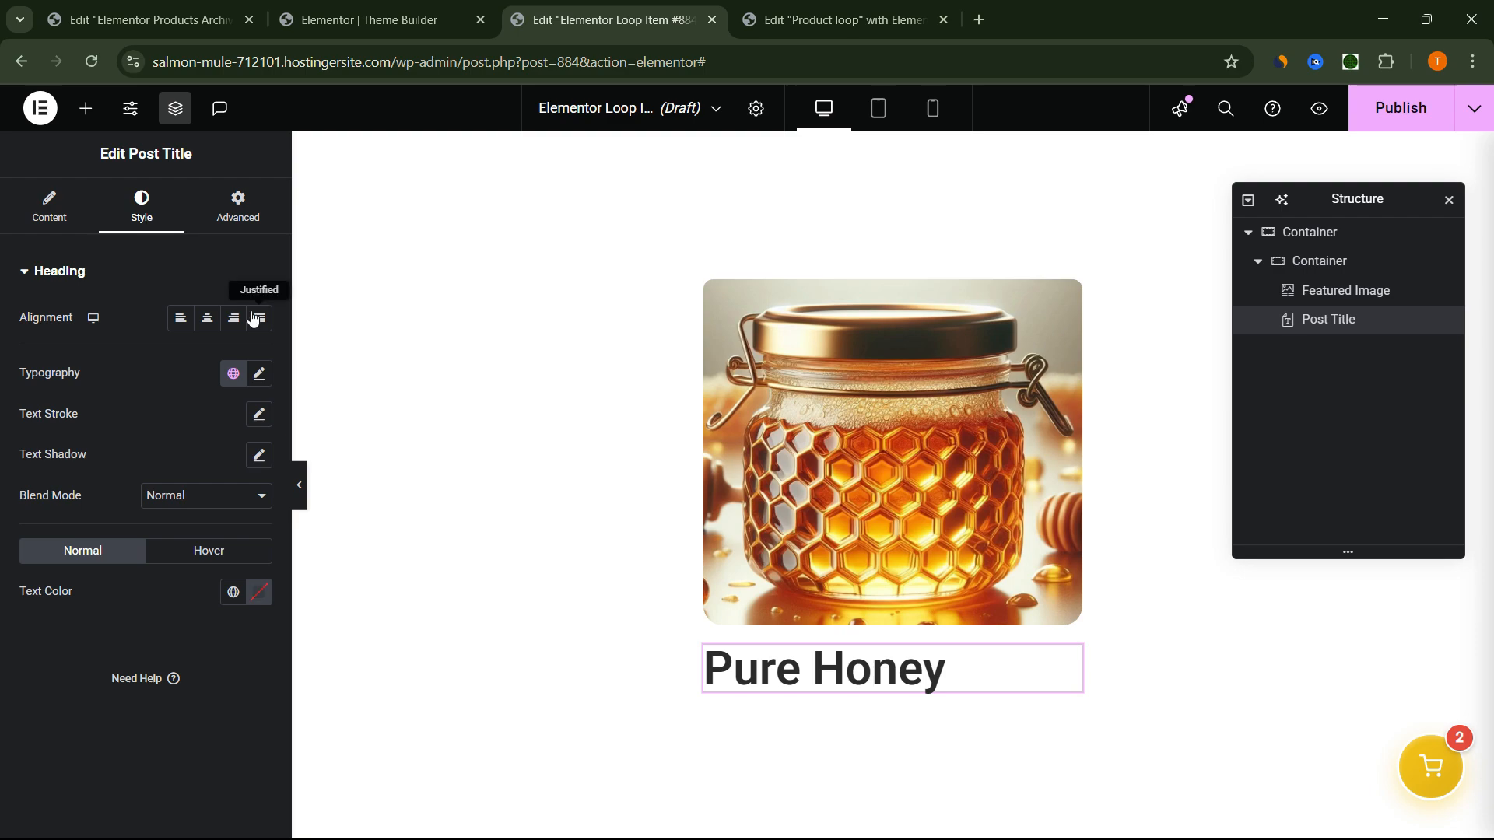
{"action": "left_click", "coordinate": [206, 322]}
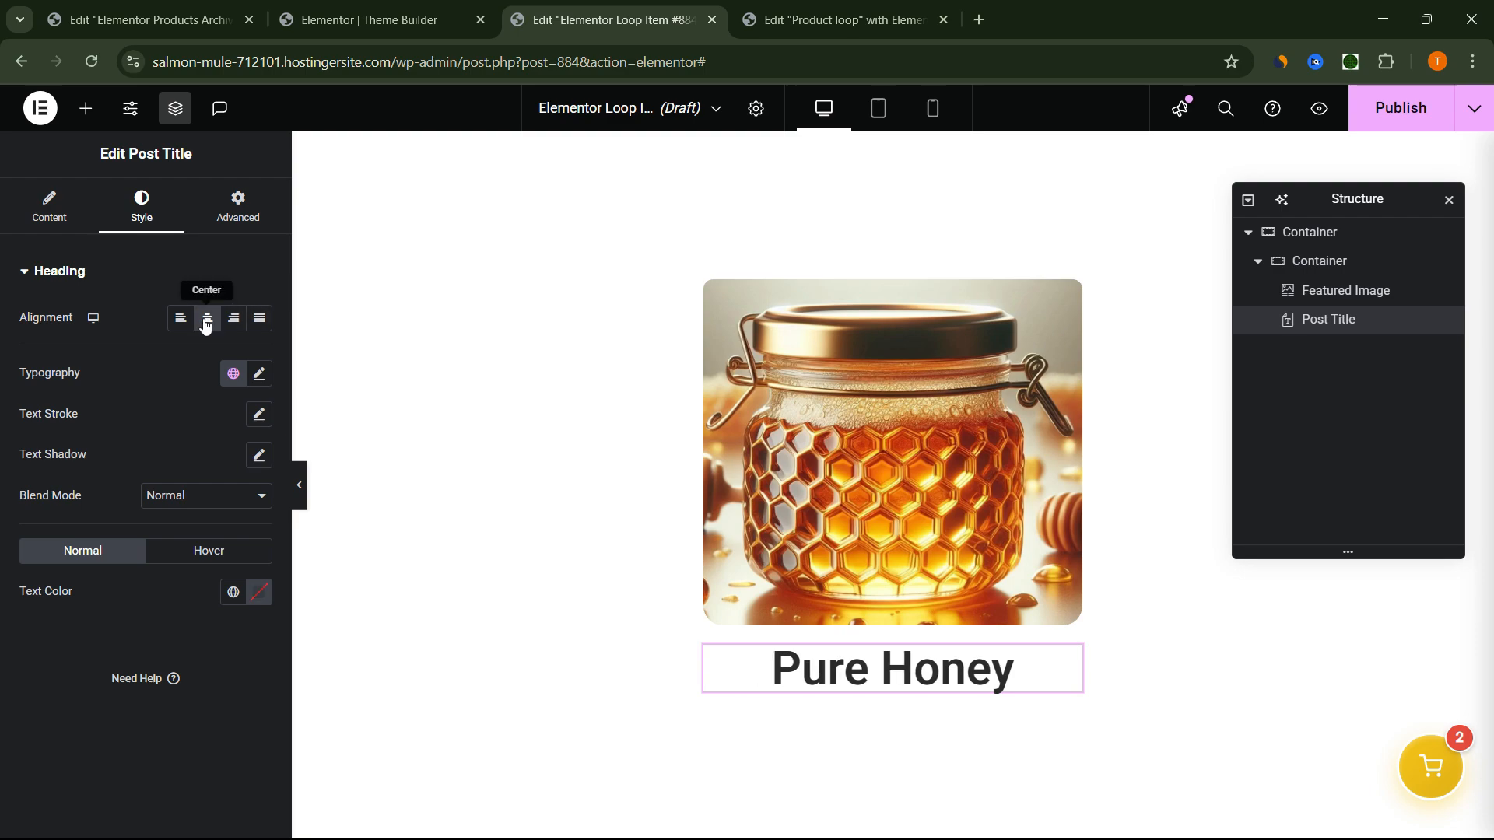
Set the post title's typography to the Rubik font family at 20 px.
{"action": "left_click", "coordinate": [260, 375]}
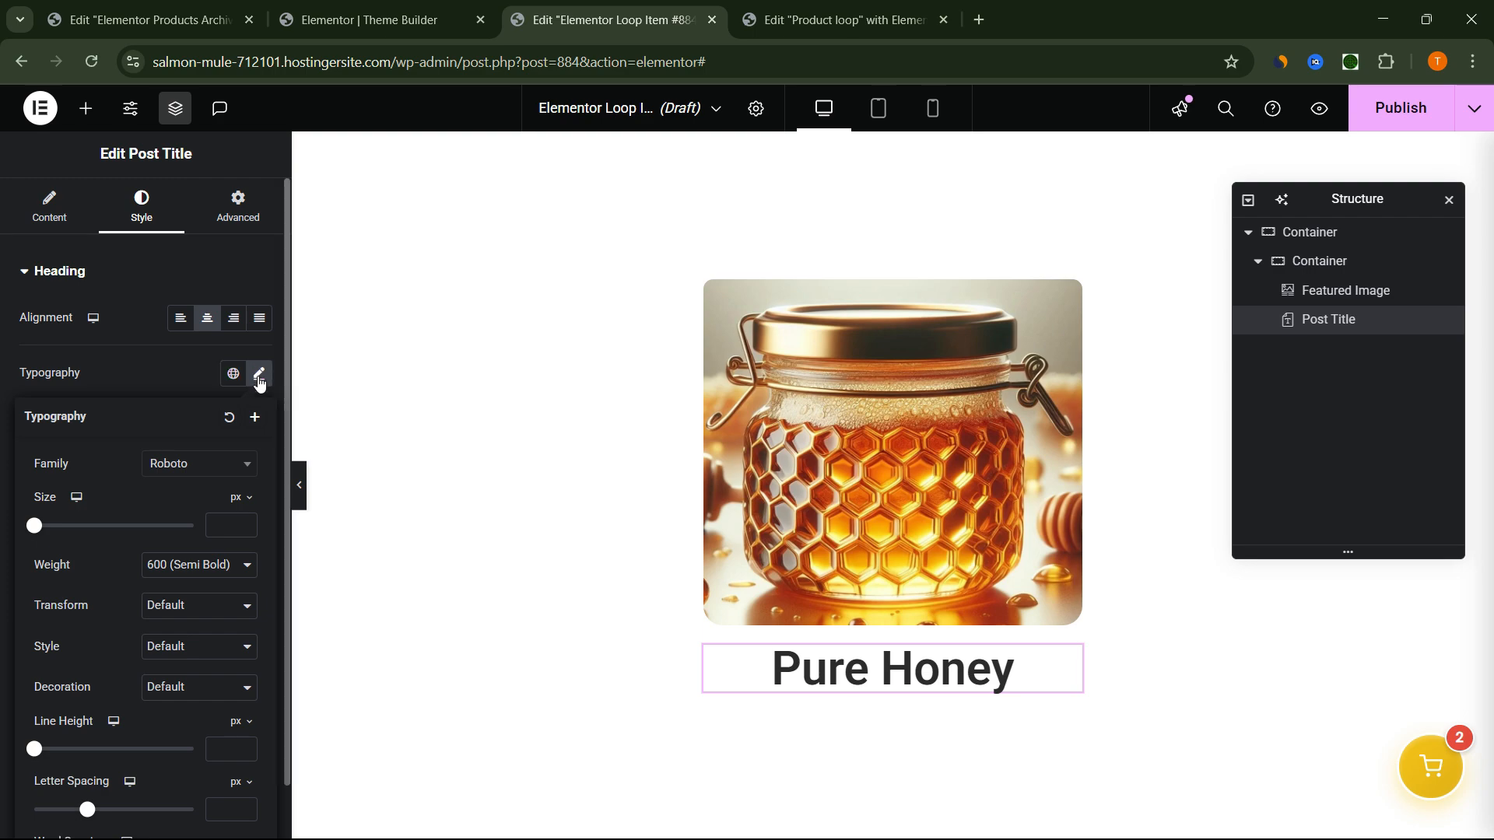
{"action": "left_click", "coordinate": [207, 468]}
{"action": "type", "text": "ru"}
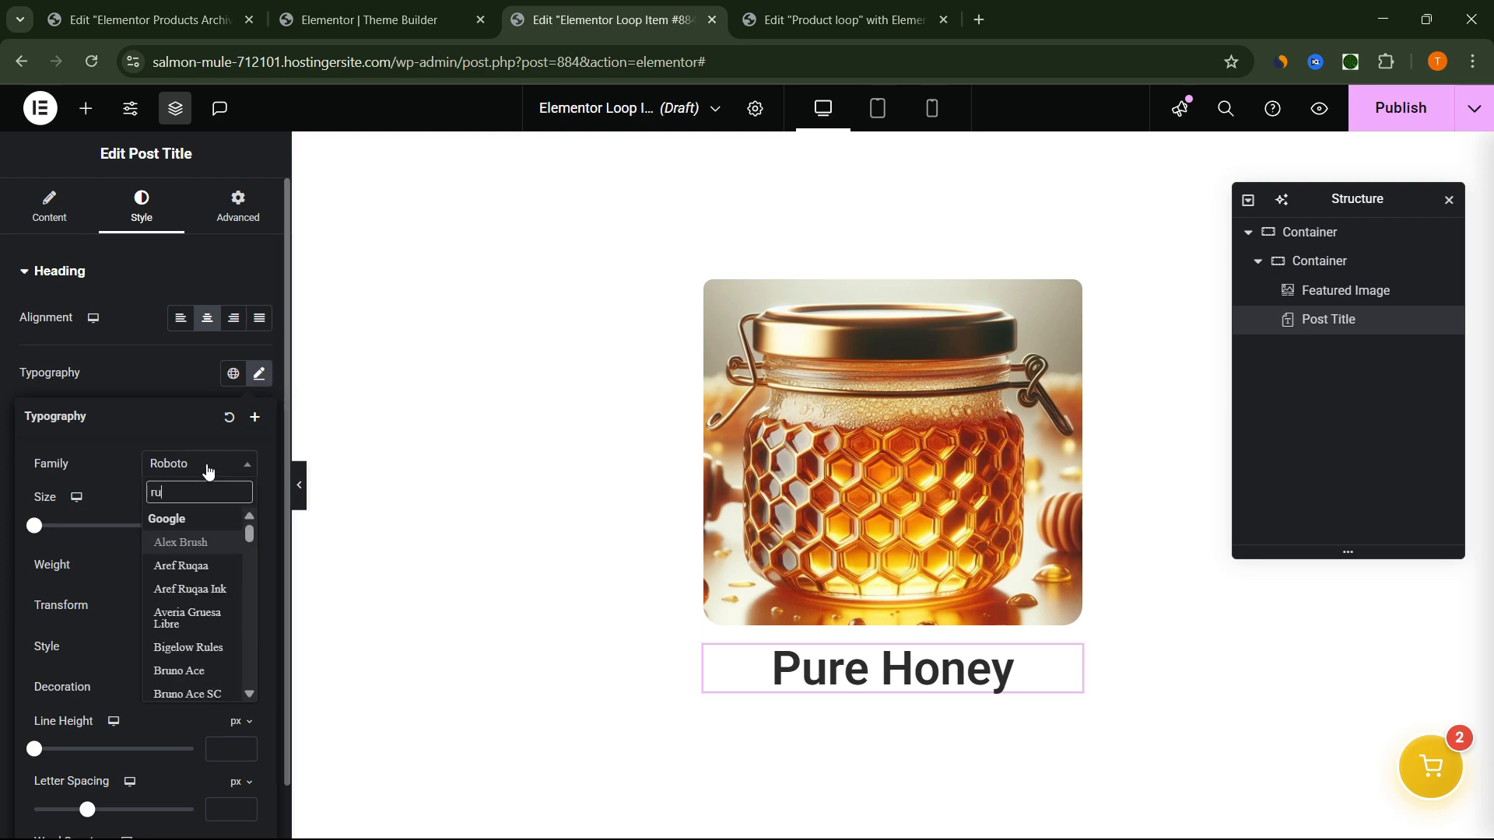
{"action": "type", "text": "bik"}
{"action": "key", "text": "Return"}
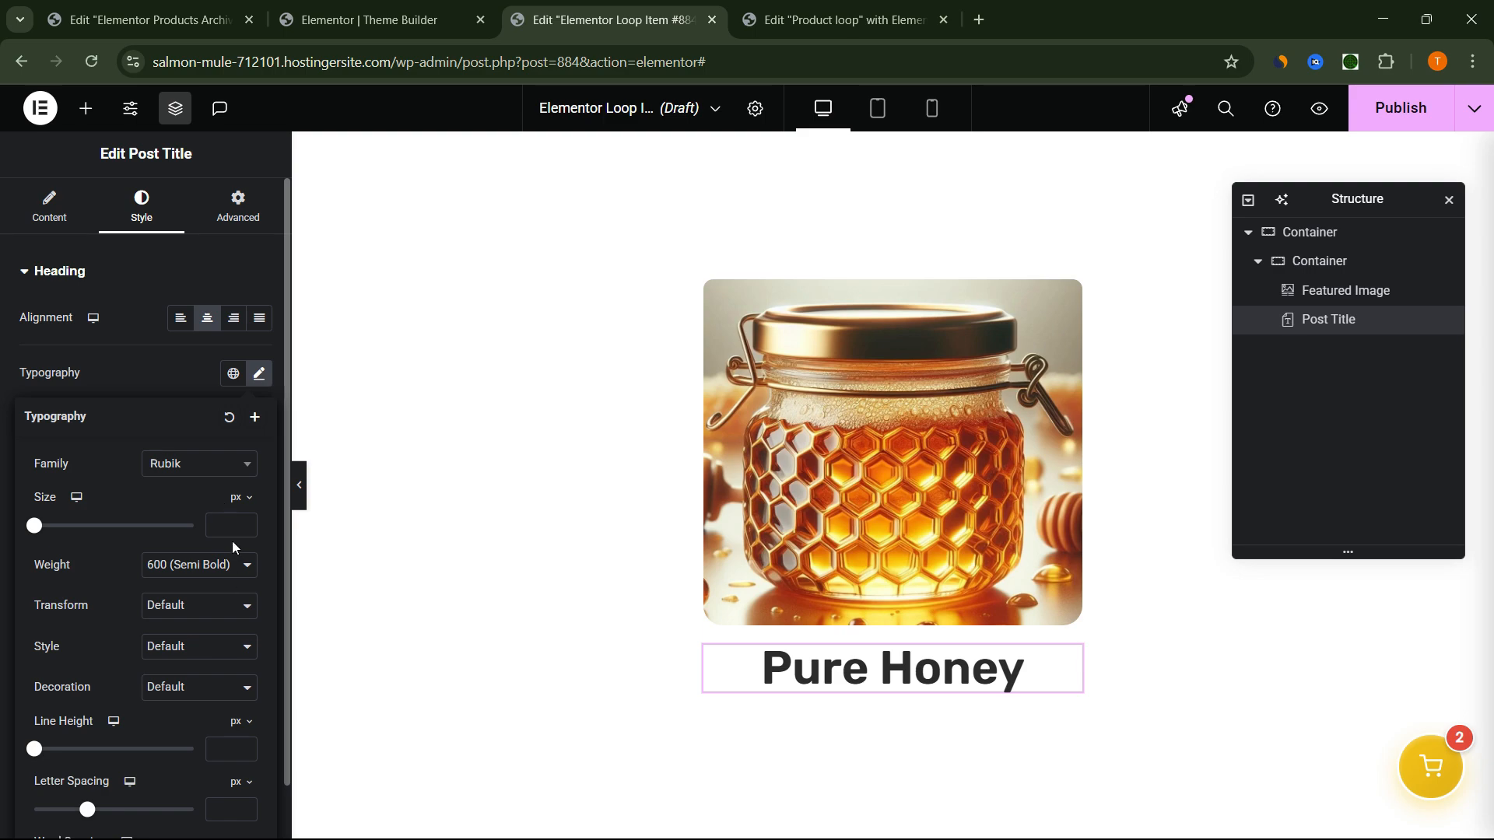
{"action": "type", "text": "16"}
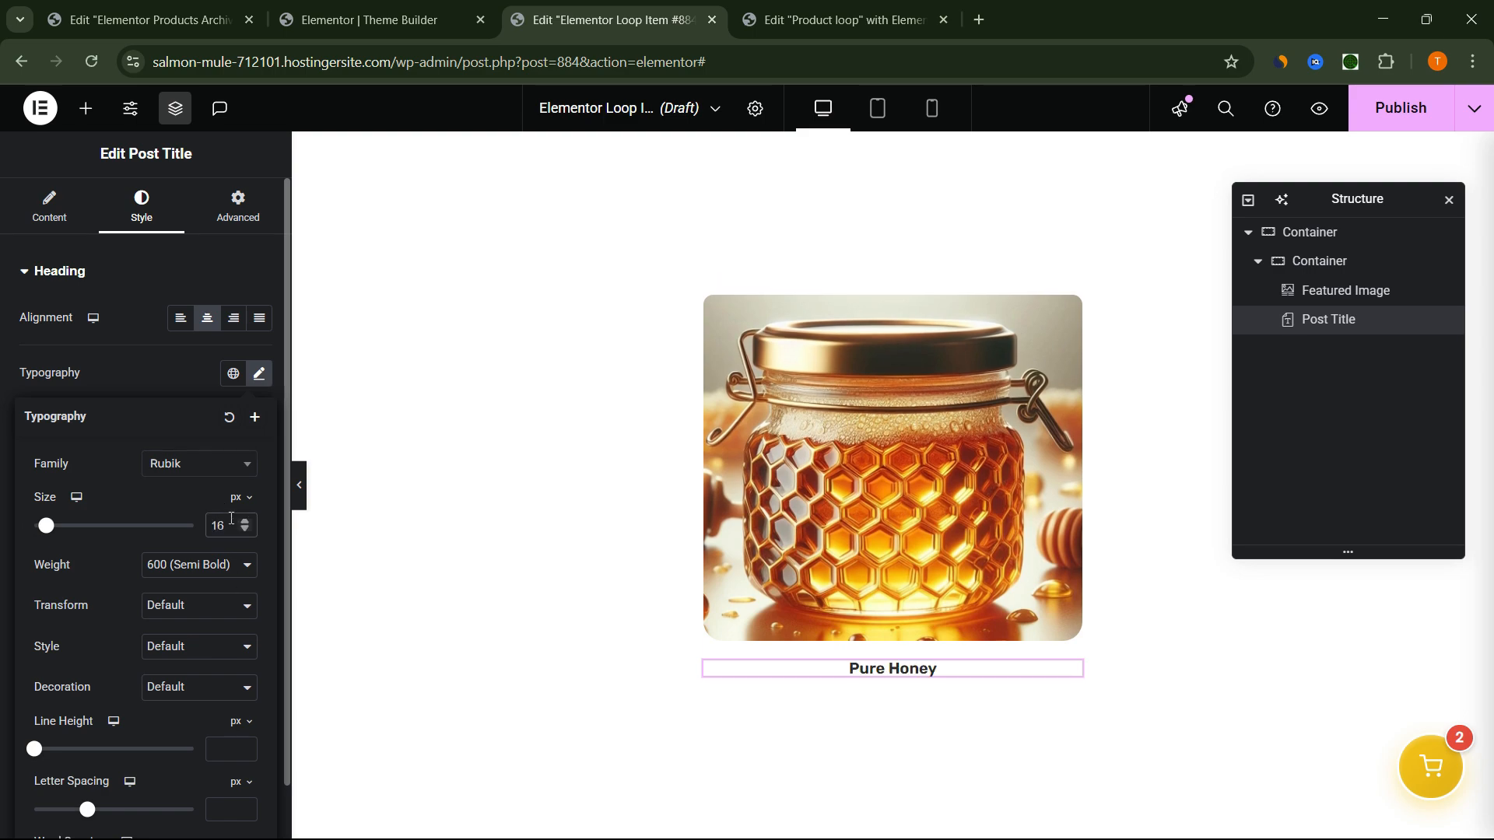
{"action": "key", "text": "BackSpace"}
{"action": "key", "text": "BackSpace"}
{"action": "type", "text": "20"}
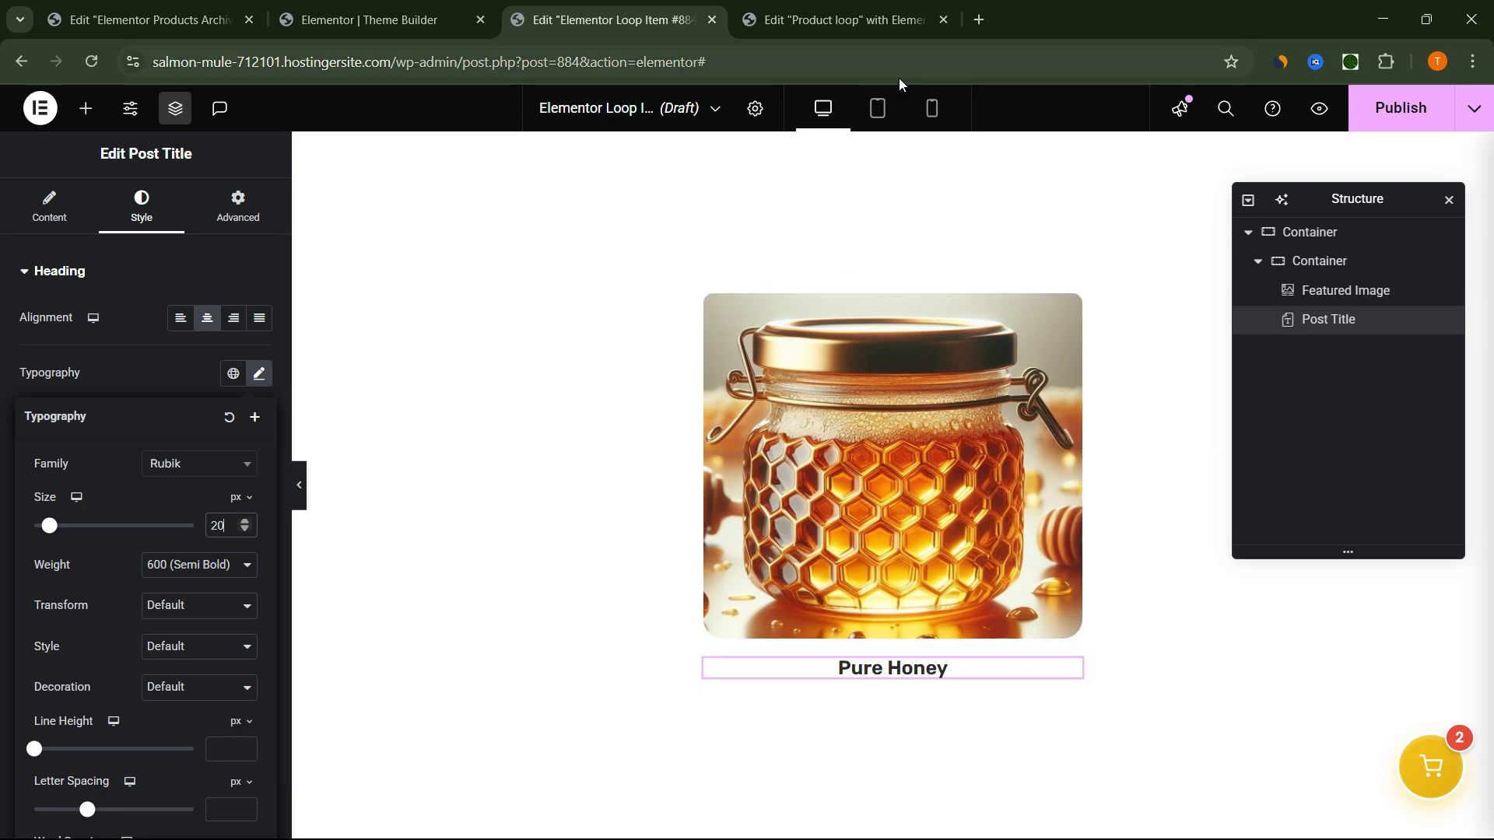
Check the price heading in the Product loop, then add a Heading below the post title with the dynamic Product Price as its title.
{"action": "key", "text": "ctrl+Tab"}
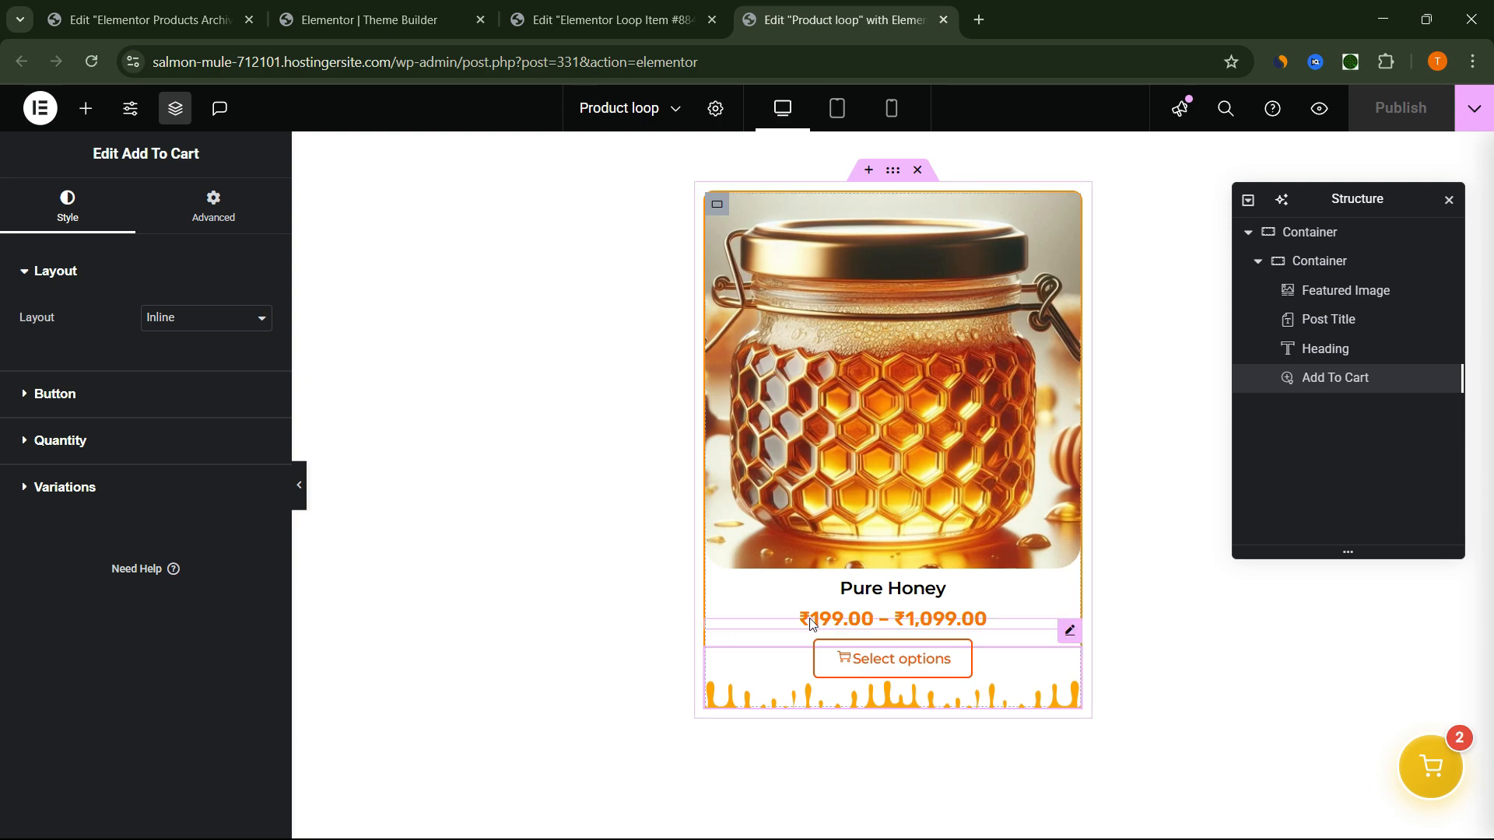
{"action": "left_click", "coordinate": [809, 623]}
{"action": "left_click", "coordinate": [528, 9]}
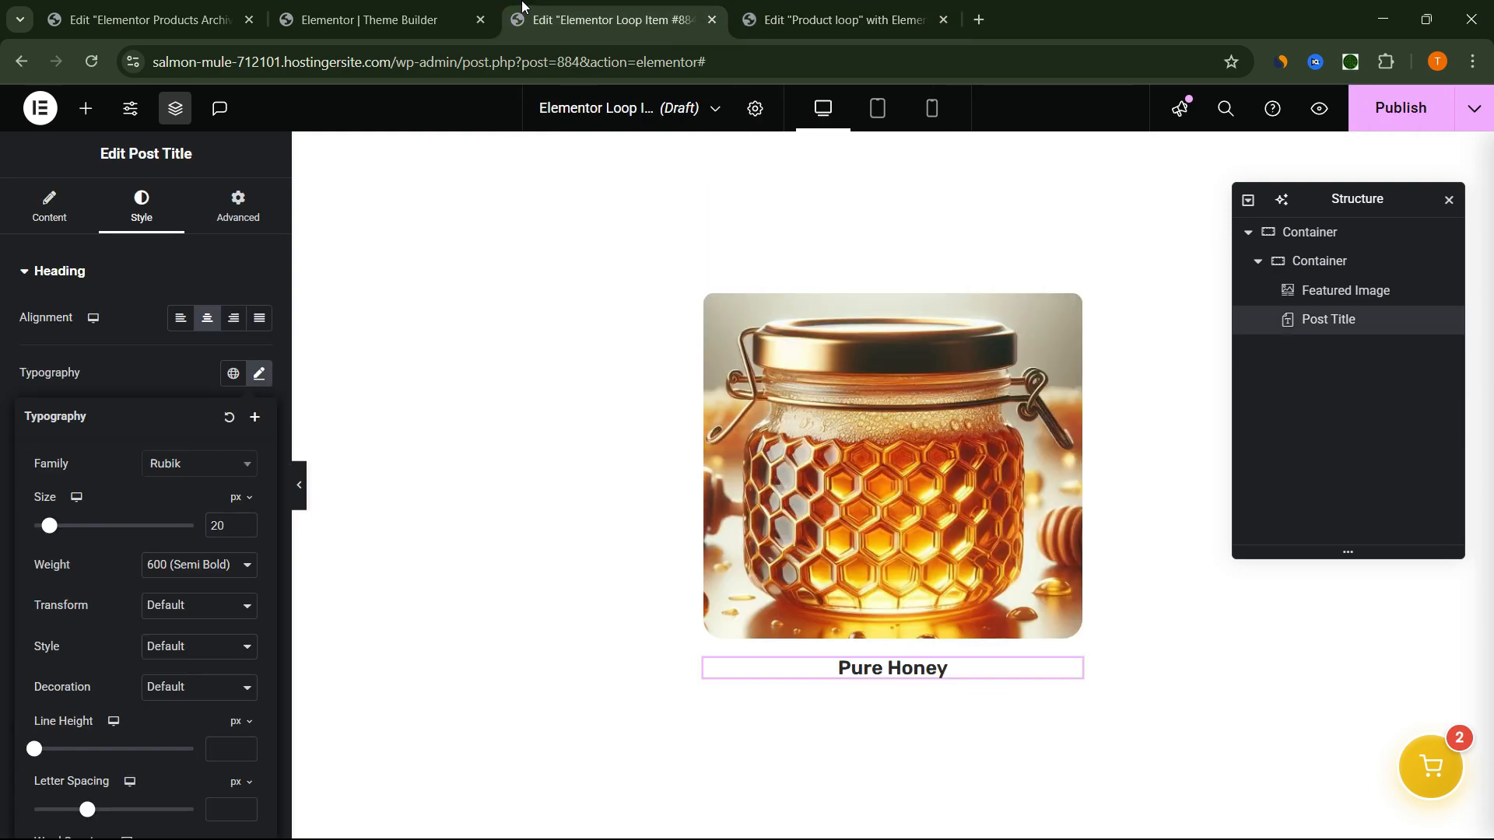
{"action": "left_click", "coordinate": [97, 119]}
{"action": "scroll", "coordinate": [125, 498], "scroll_direction": "down", "scroll_amount": 3}
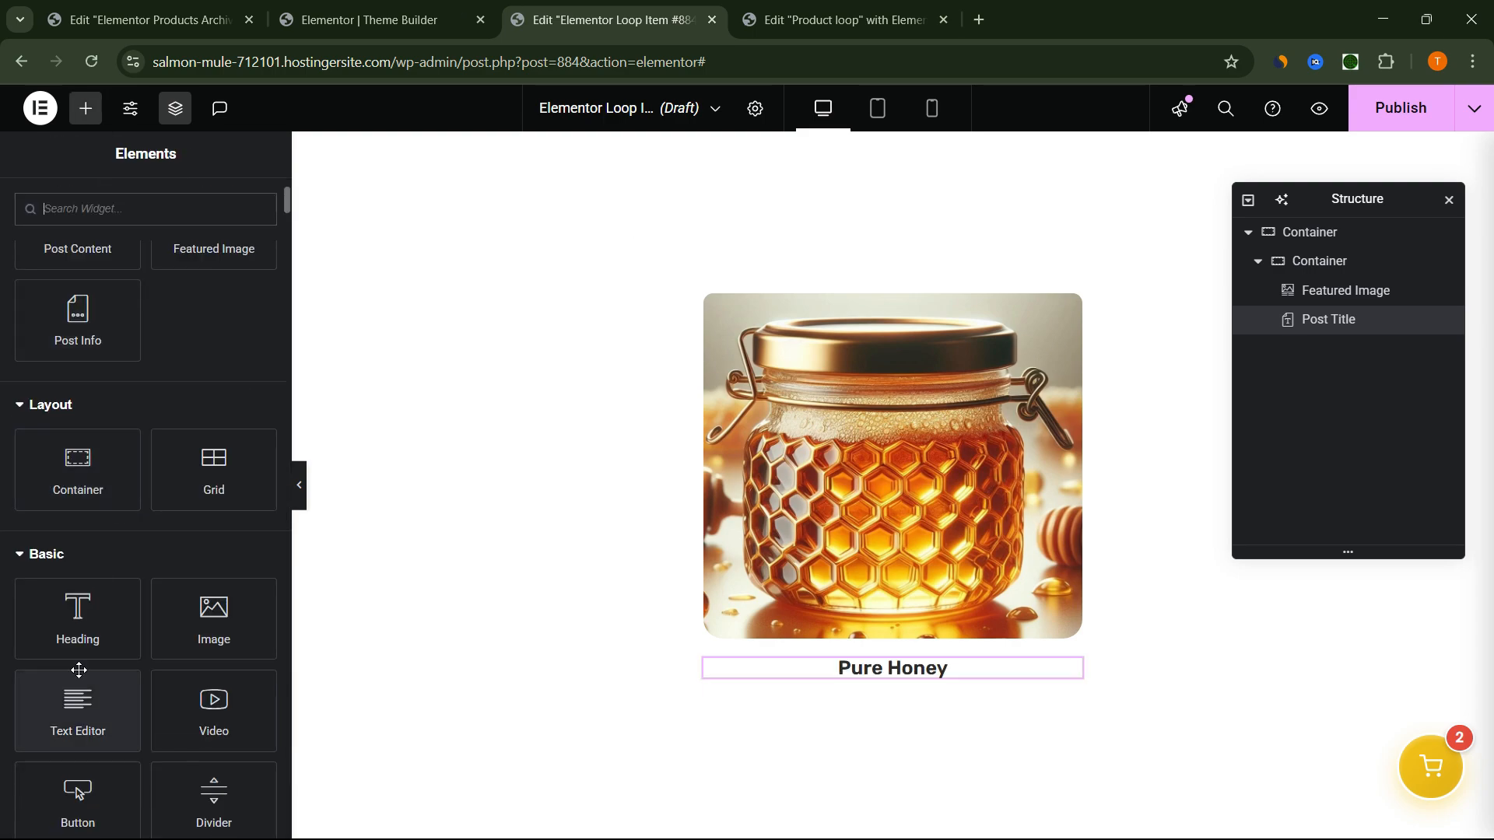
{"action": "left_click_drag", "start_coordinate": [61, 620], "coordinate": [880, 680]}
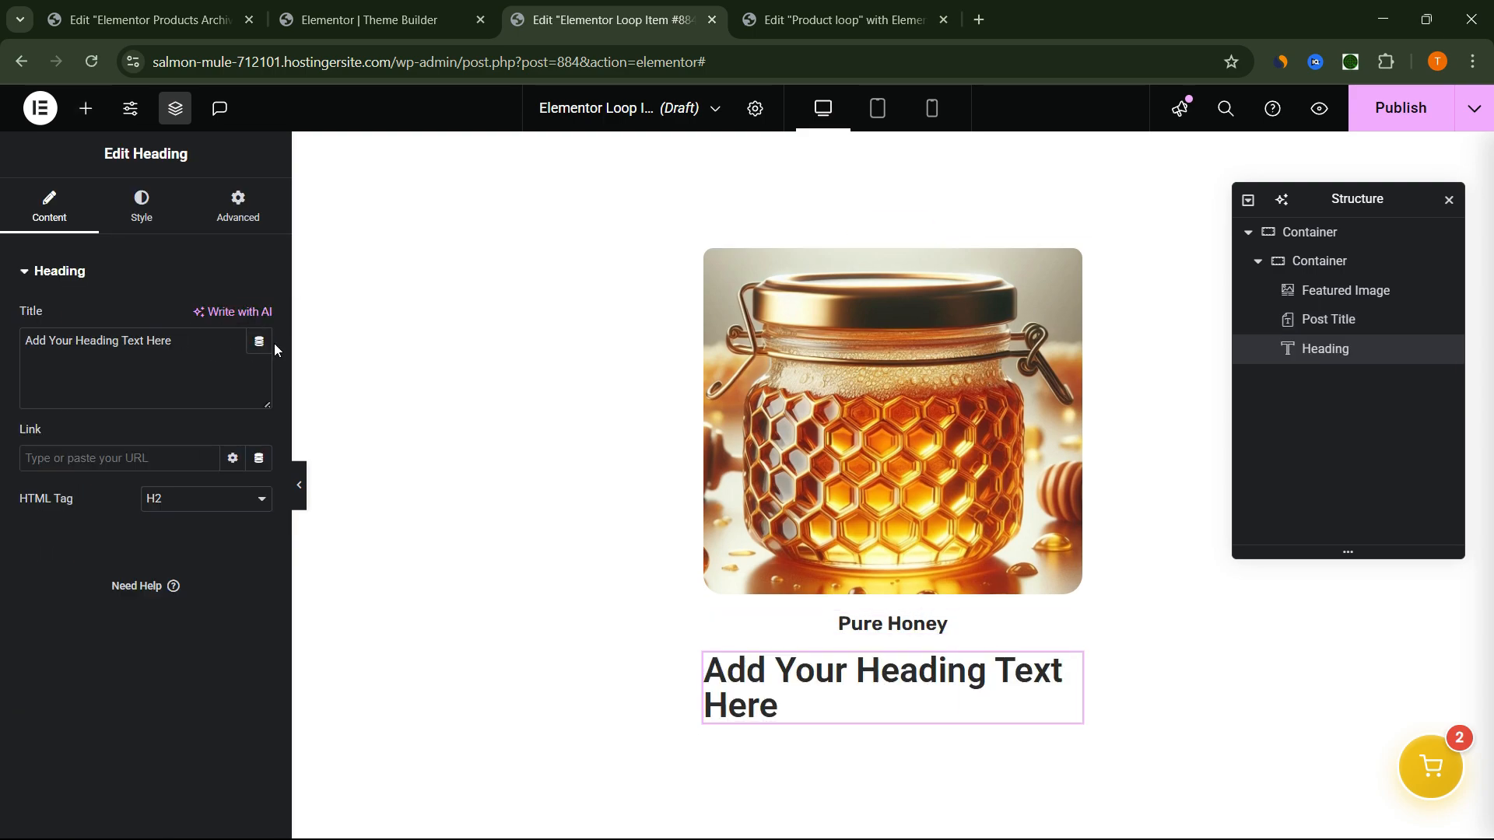
{"action": "left_click", "coordinate": [259, 343]}
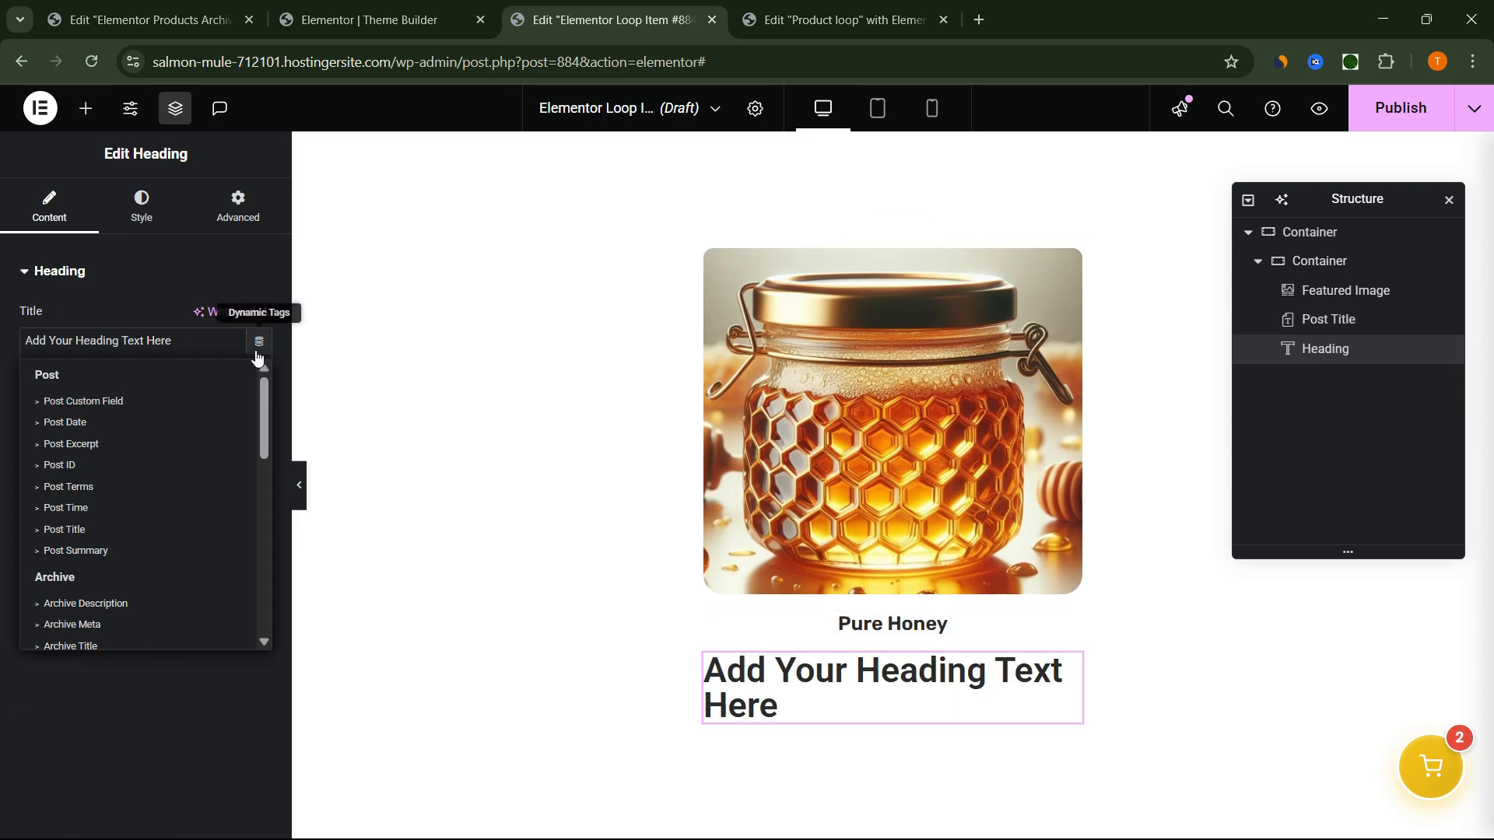
{"action": "scroll", "coordinate": [161, 551], "scroll_direction": "down", "scroll_amount": 10}
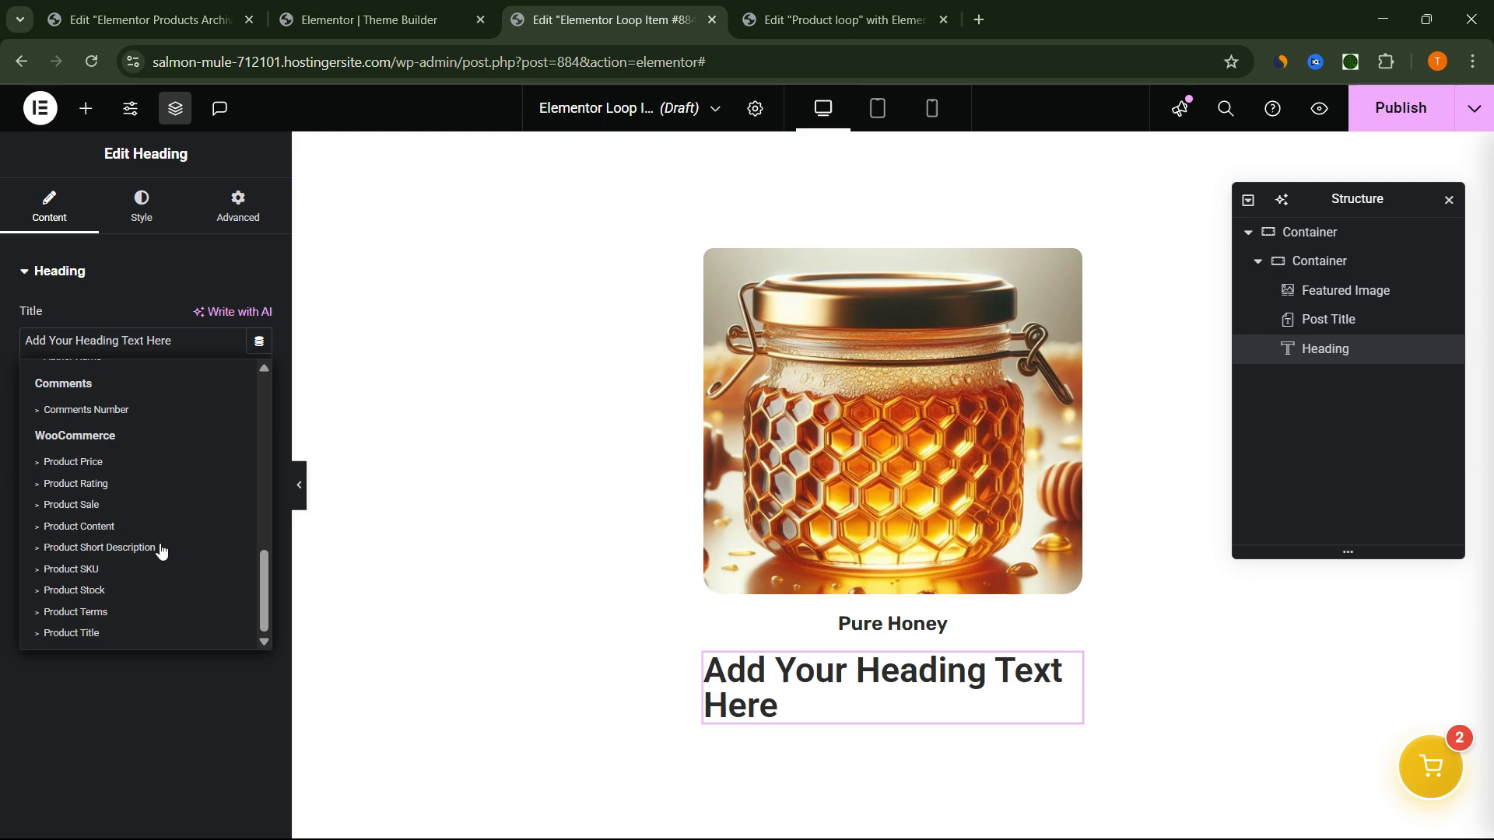
{"action": "left_click", "coordinate": [73, 464]}
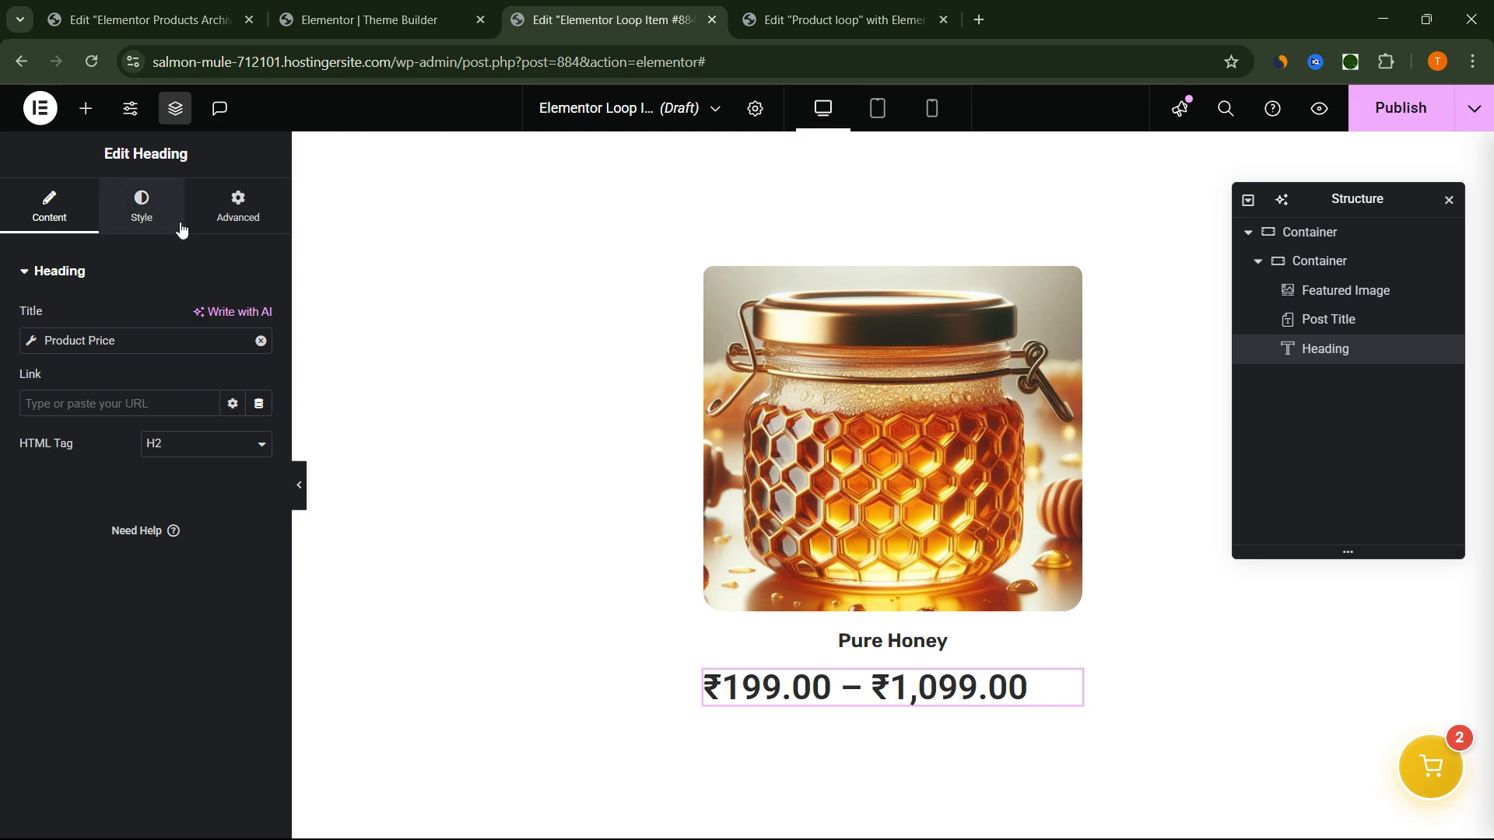
Center-align the price heading and set its typography to Rubik at 20 px.
{"action": "left_click", "coordinate": [141, 207]}
{"action": "left_click", "coordinate": [232, 318]}
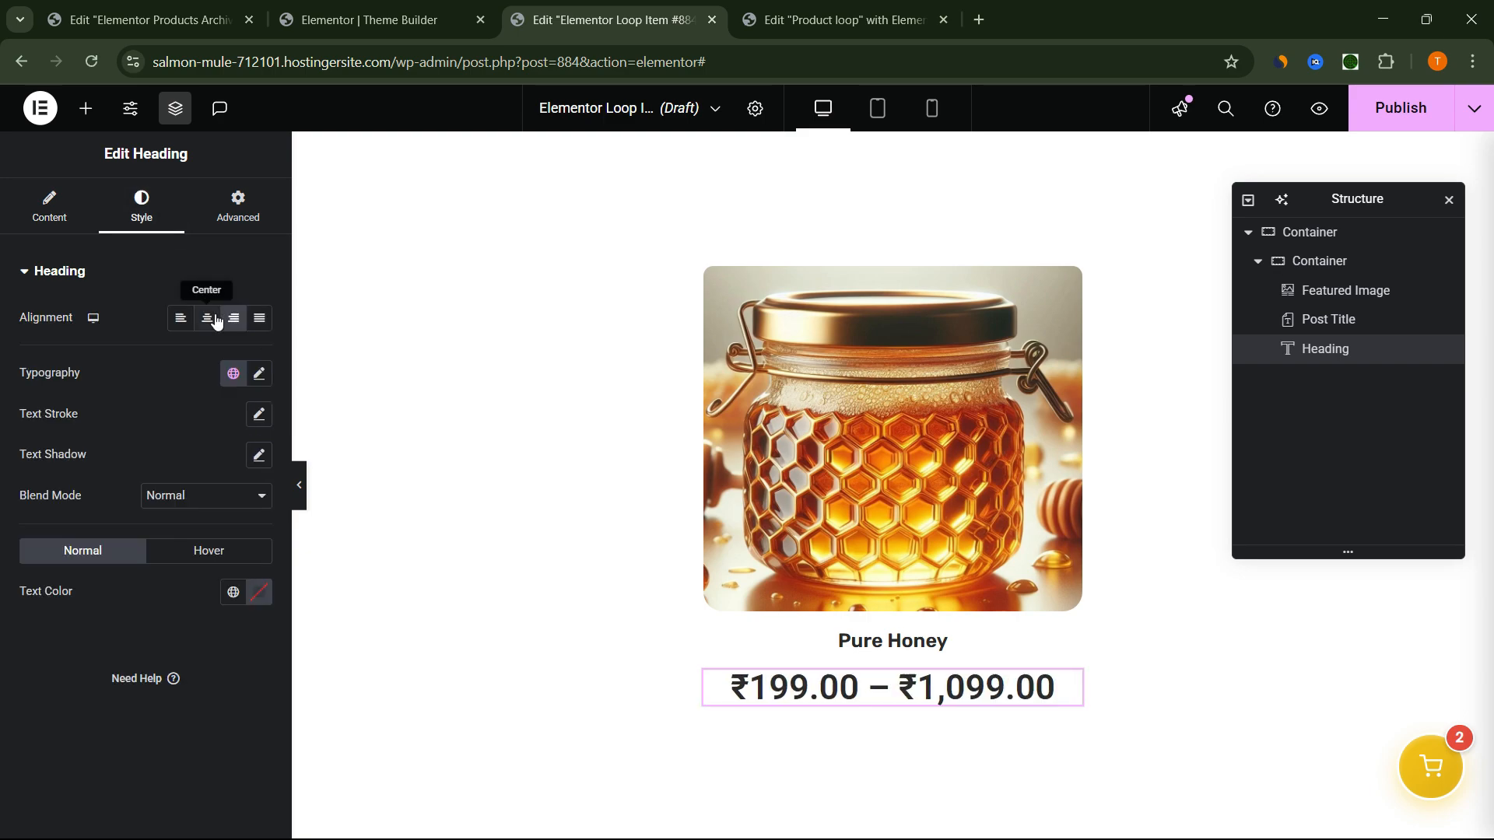
{"action": "left_click", "coordinate": [207, 318]}
{"action": "left_click", "coordinate": [259, 374]}
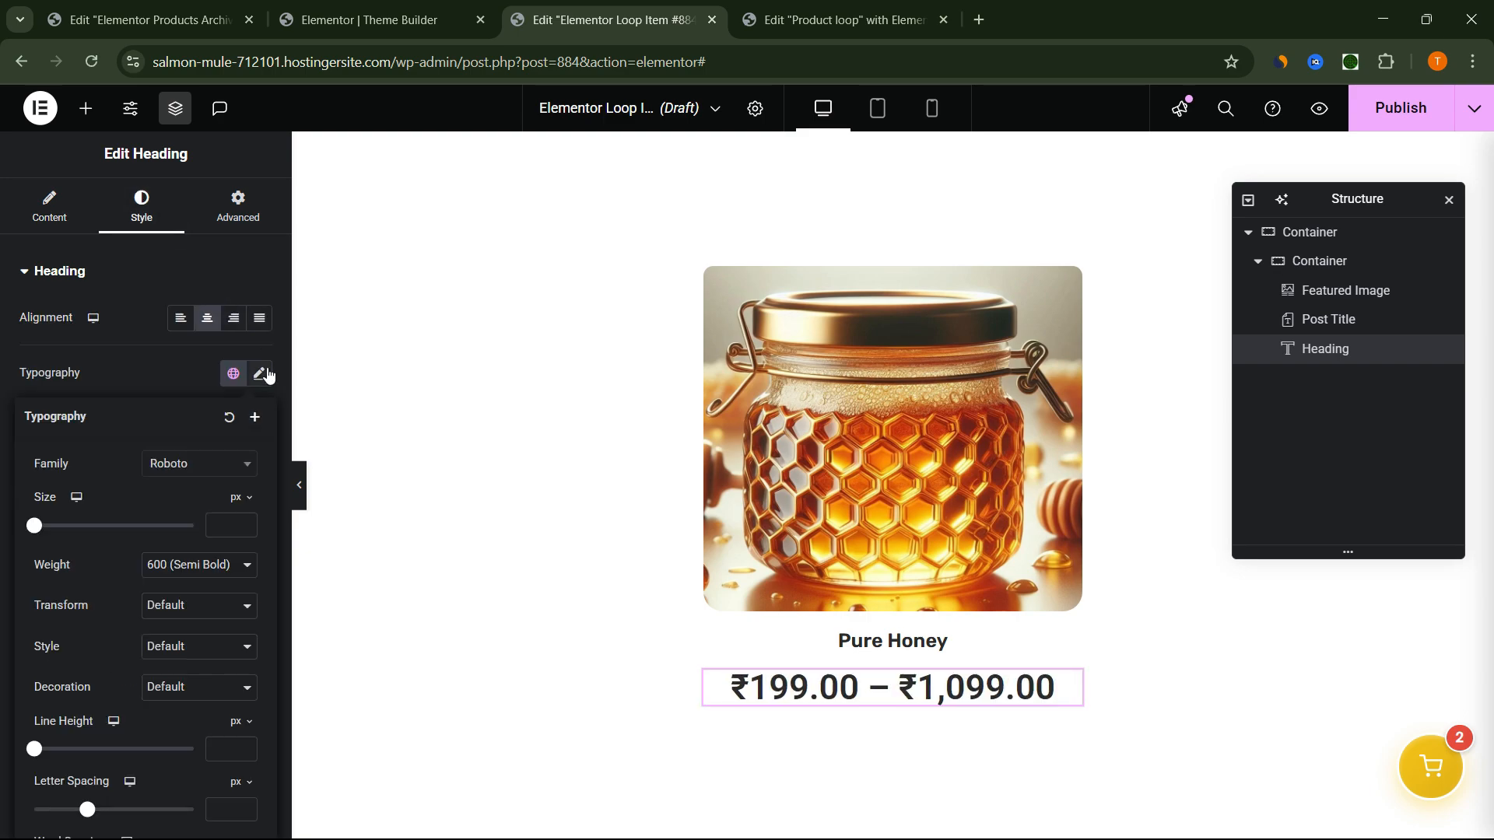
{"action": "left_click", "coordinate": [218, 464]}
{"action": "type", "text": "rub"}
{"action": "key", "text": "Return"}
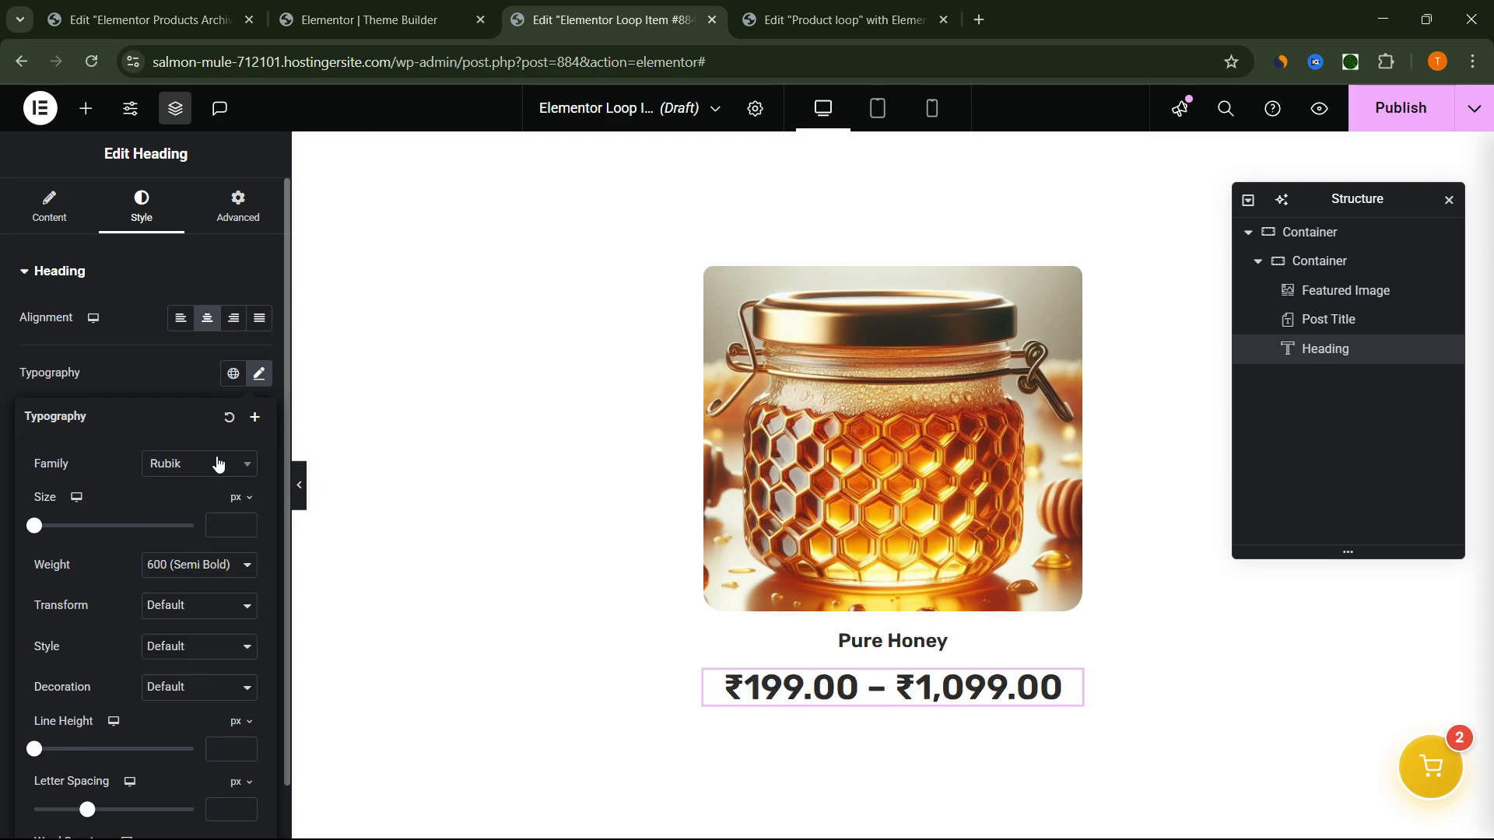
{"action": "left_click", "coordinate": [222, 528]}
{"action": "type", "text": "20"}
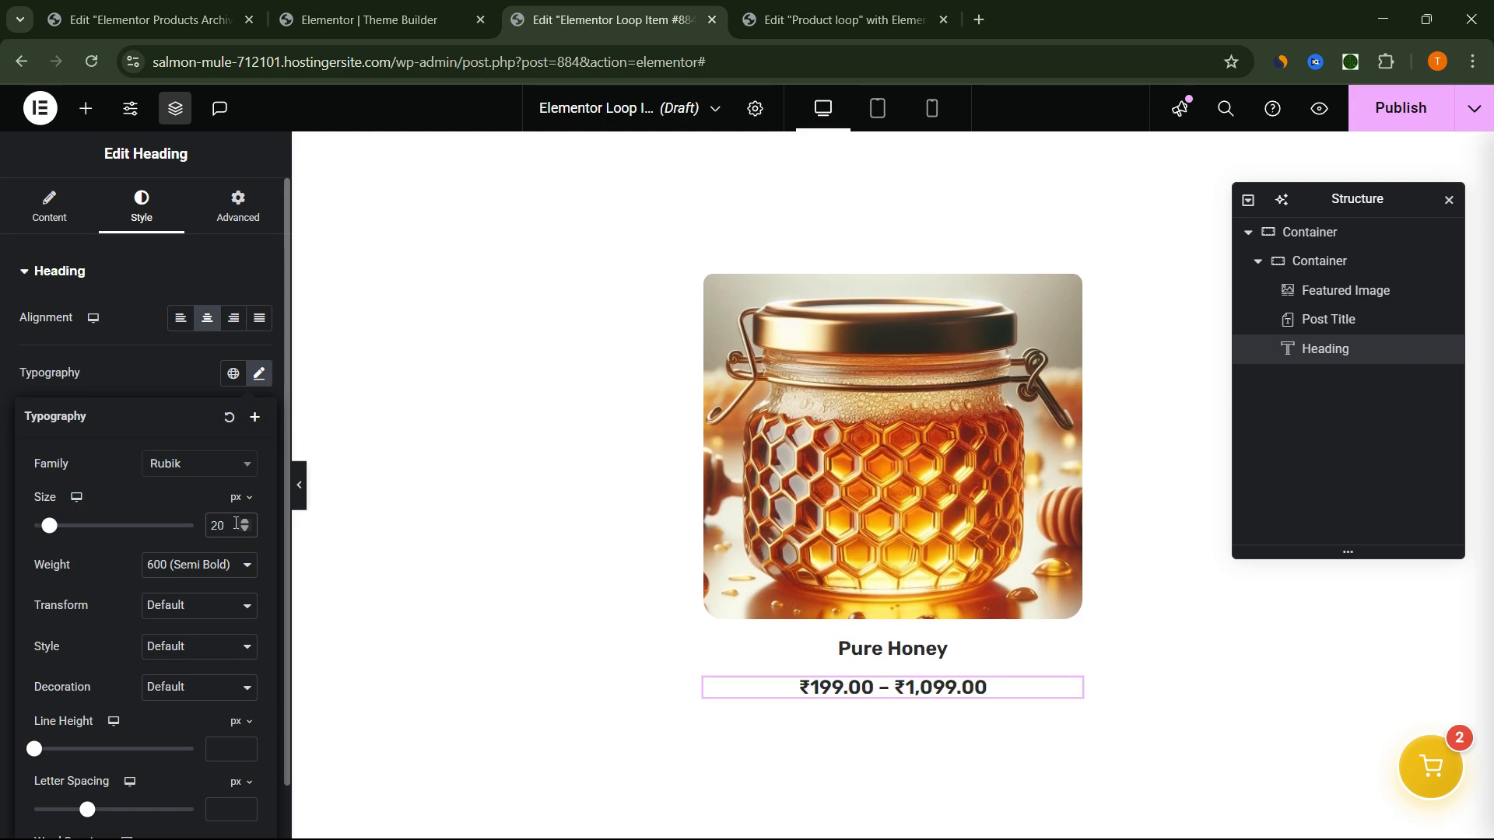
{"action": "left_click", "coordinate": [174, 381]}
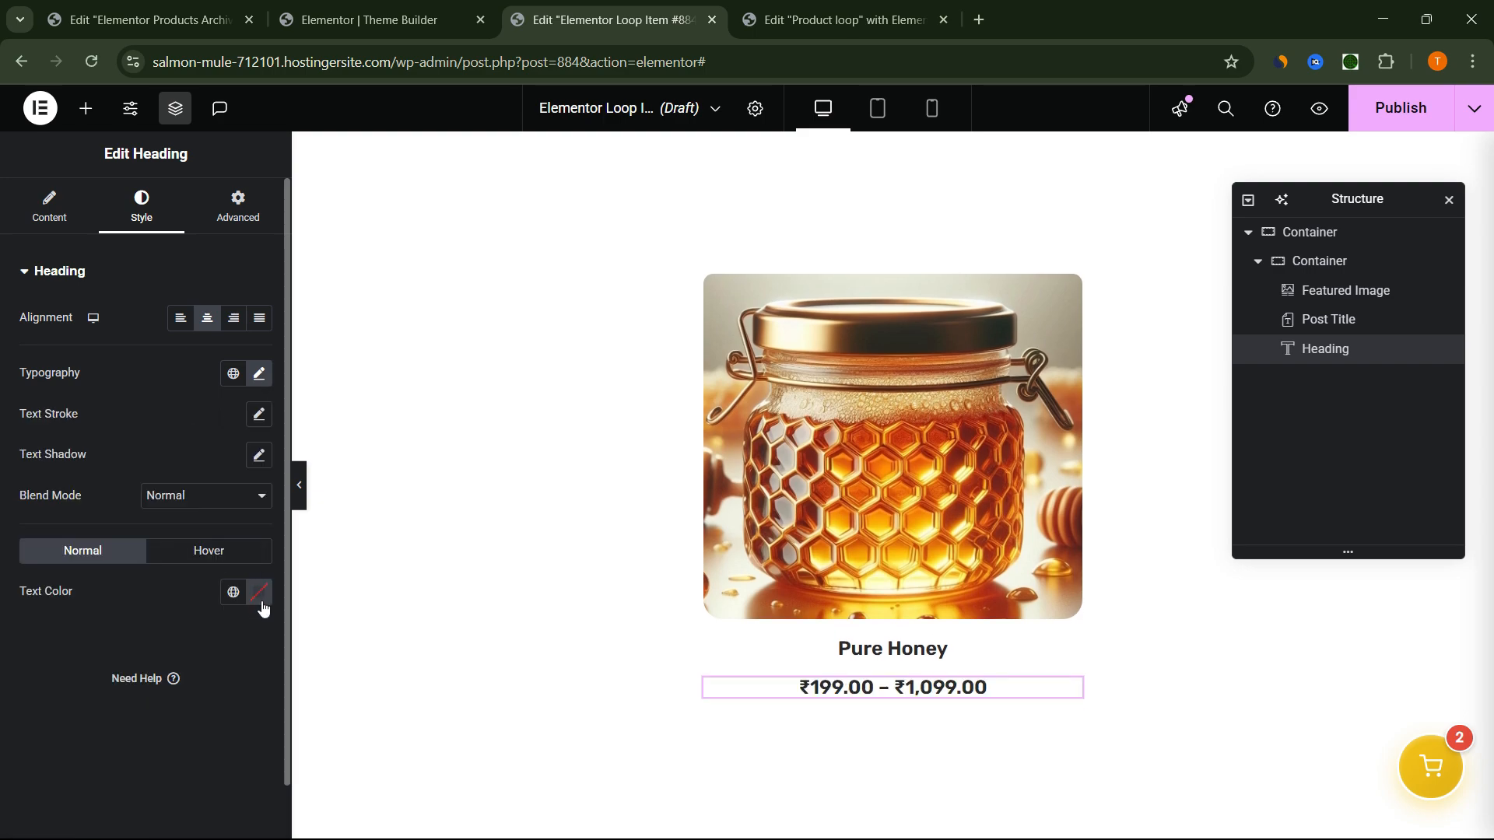
Set the price heading's text color to a vivid orange and compare it with the Product loop design.
{"action": "left_click", "coordinate": [259, 591]}
{"action": "left_click_drag", "start_coordinate": [148, 500], "coordinate": [164, 501]}
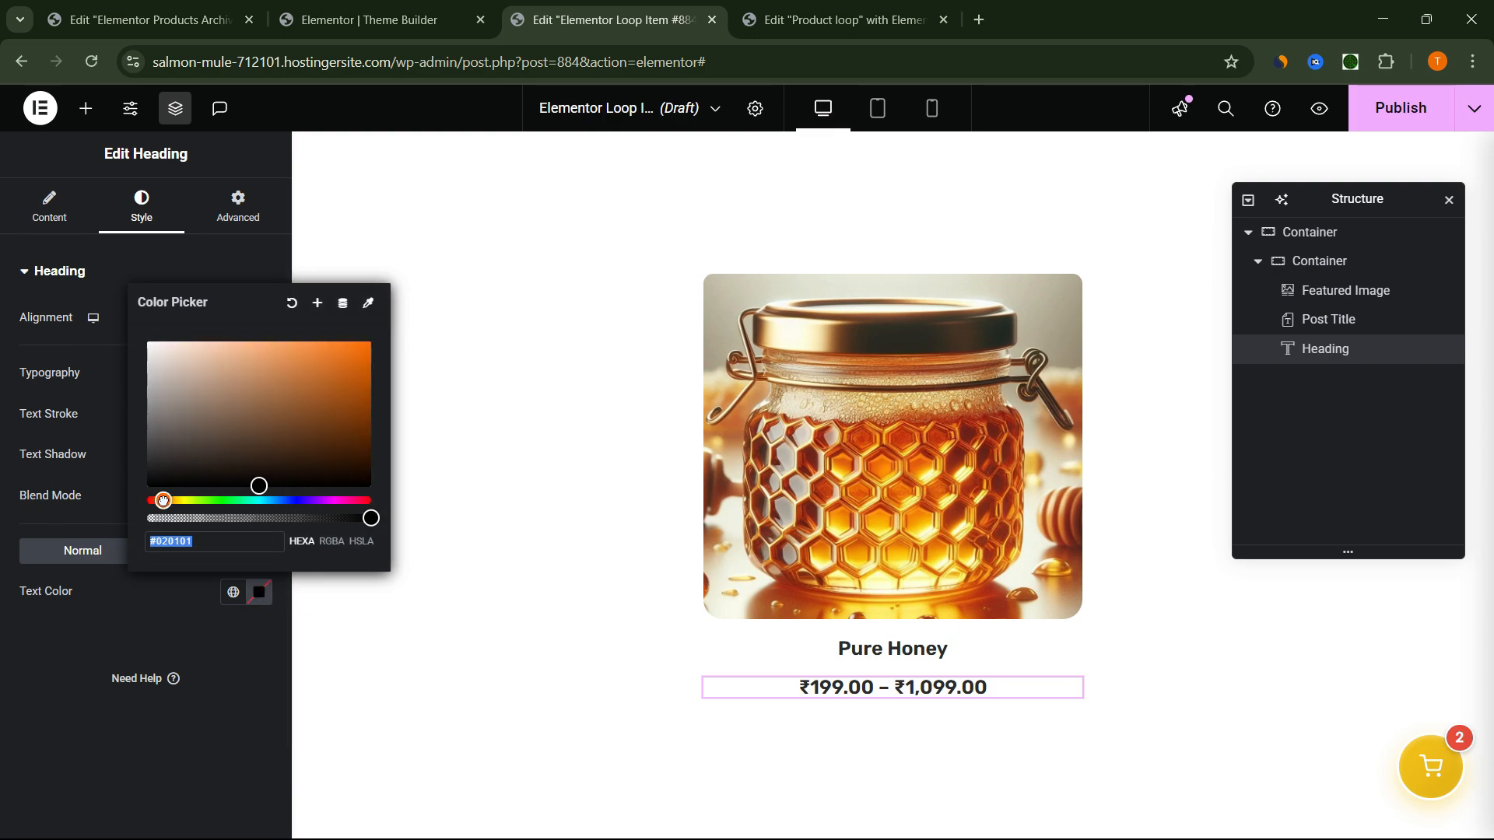
{"action": "left_click_drag", "start_coordinate": [348, 373], "coordinate": [370, 341]}
{"action": "left_click", "coordinate": [2, 646]}
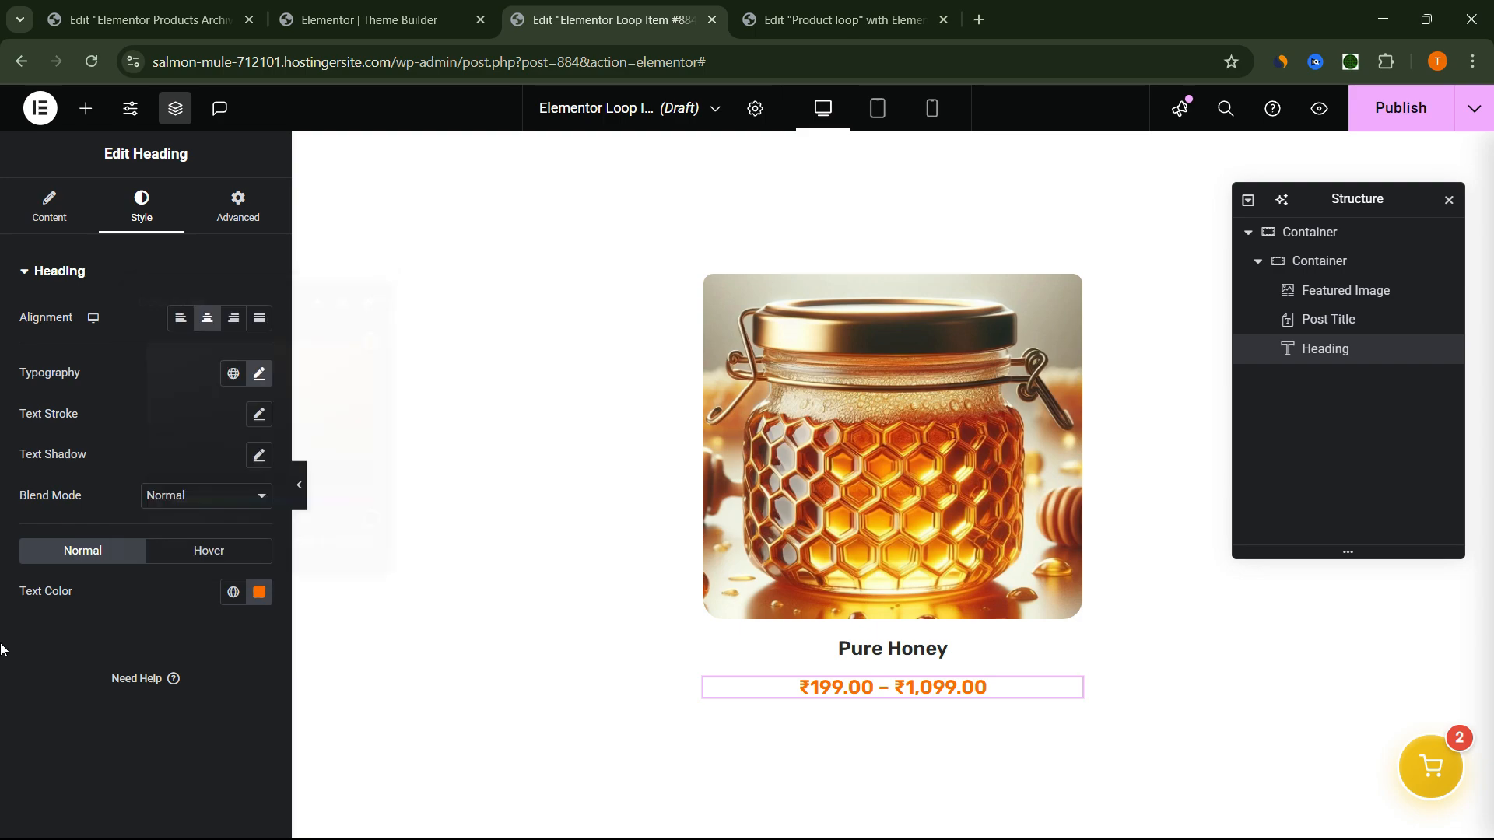
{"action": "left_click", "coordinate": [899, 12]}
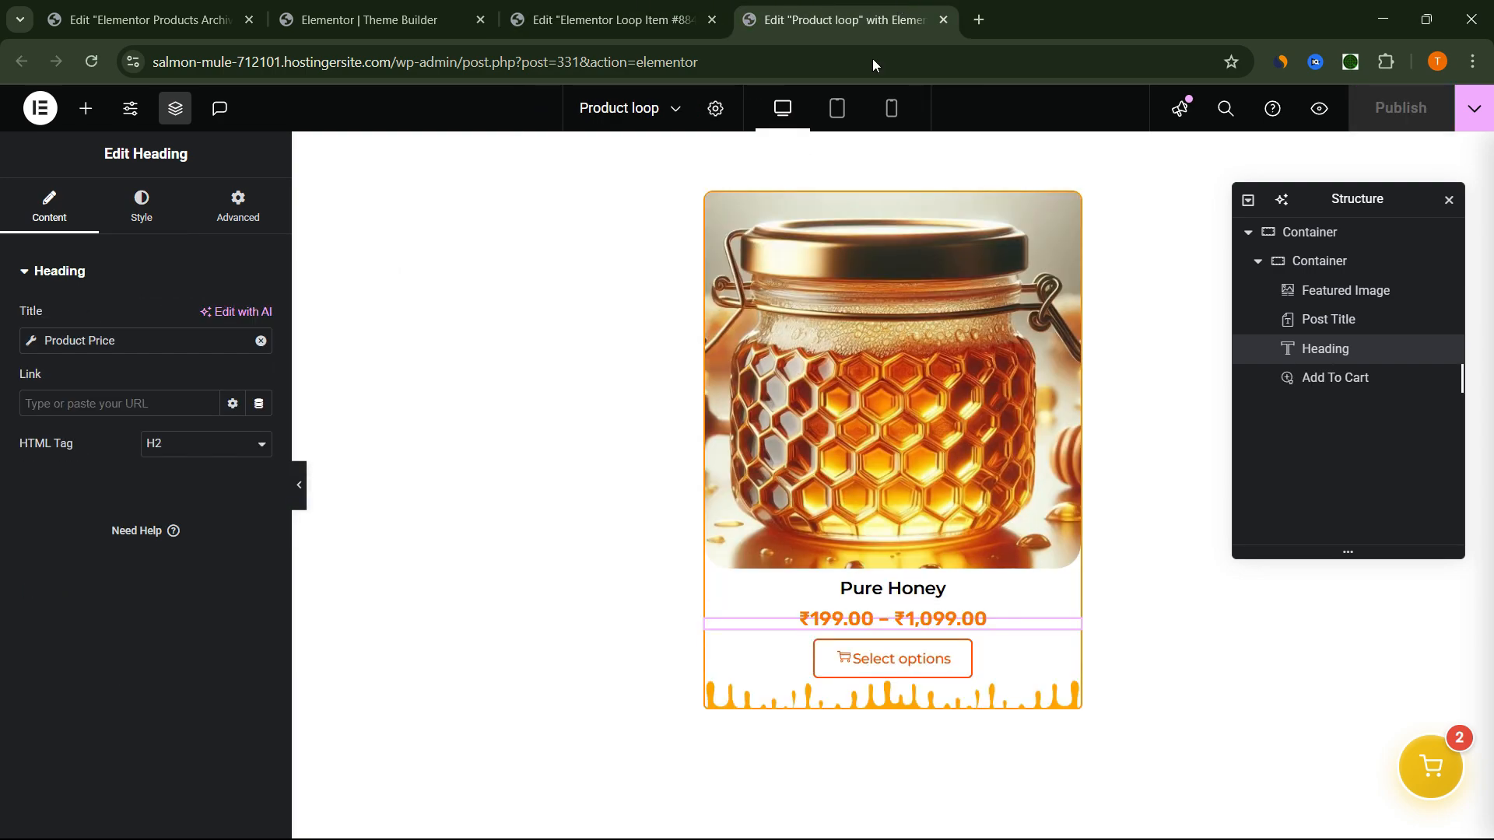
{"action": "left_click", "coordinate": [547, 19]}
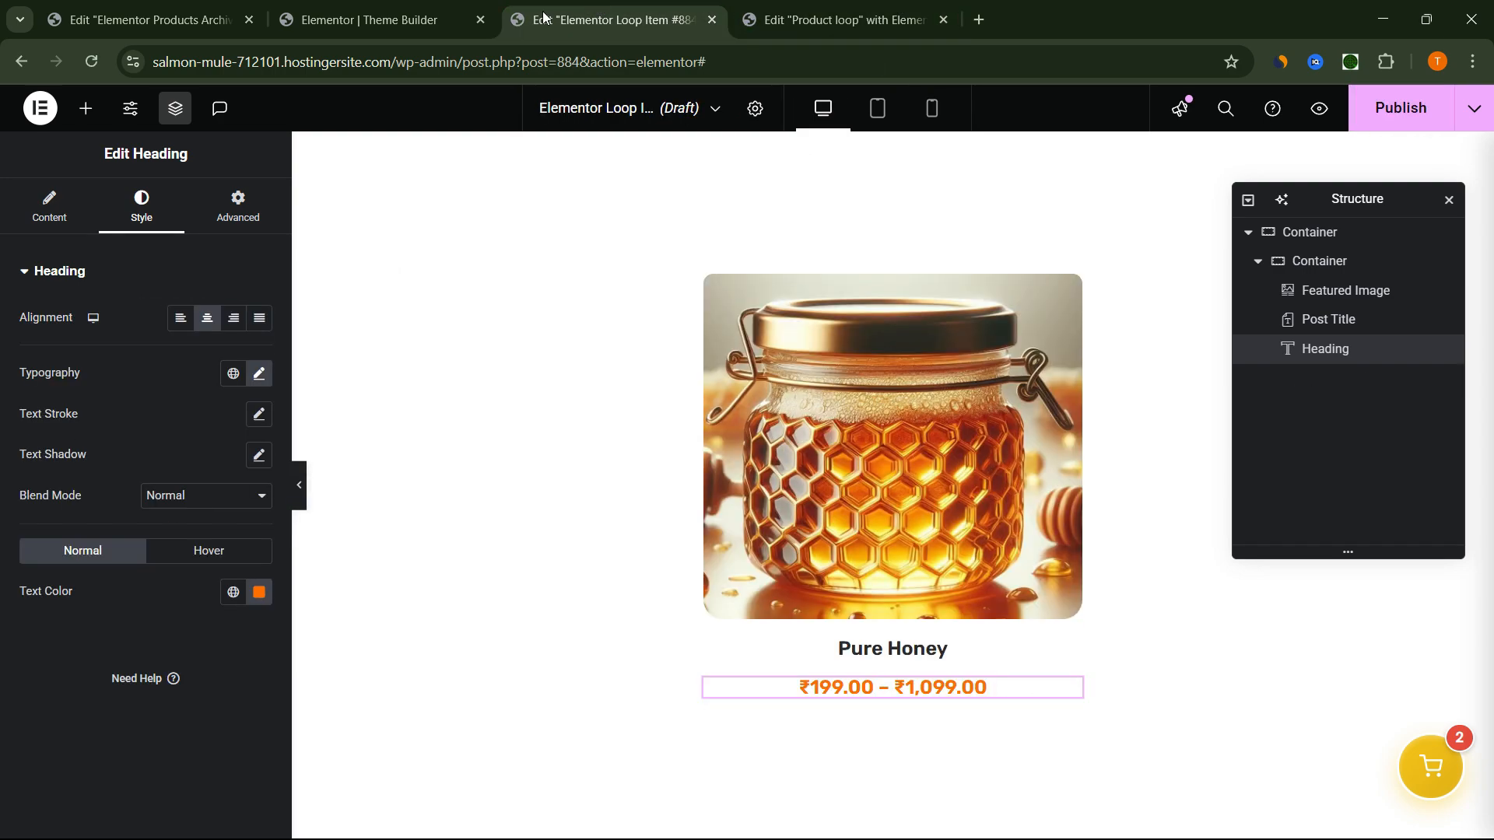
Add an Add To Cart widget inside the inner container, directly below the price heading.
{"action": "left_click", "coordinate": [86, 109]}
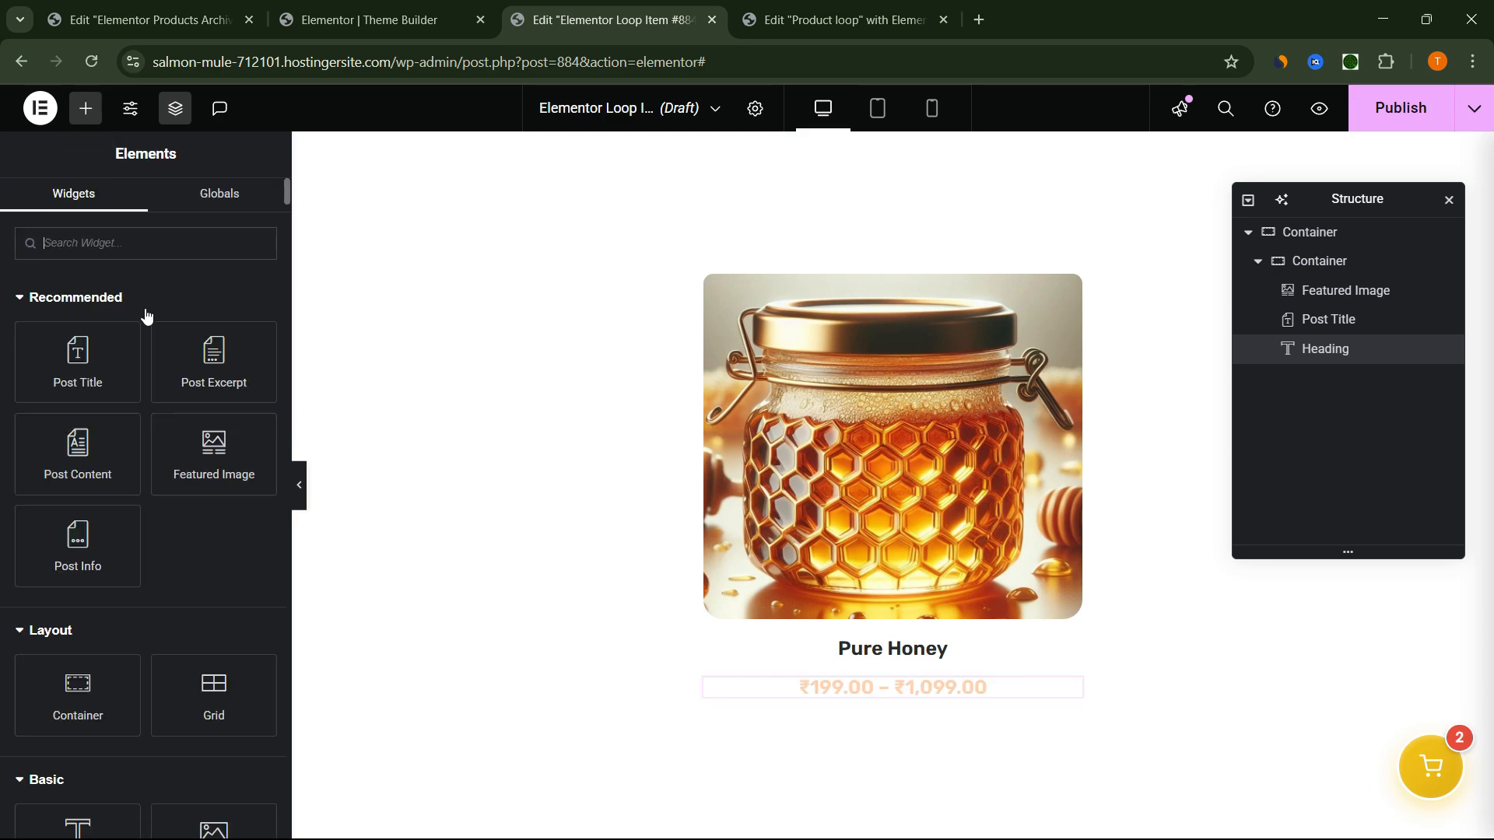
{"action": "type", "text": "add t"}
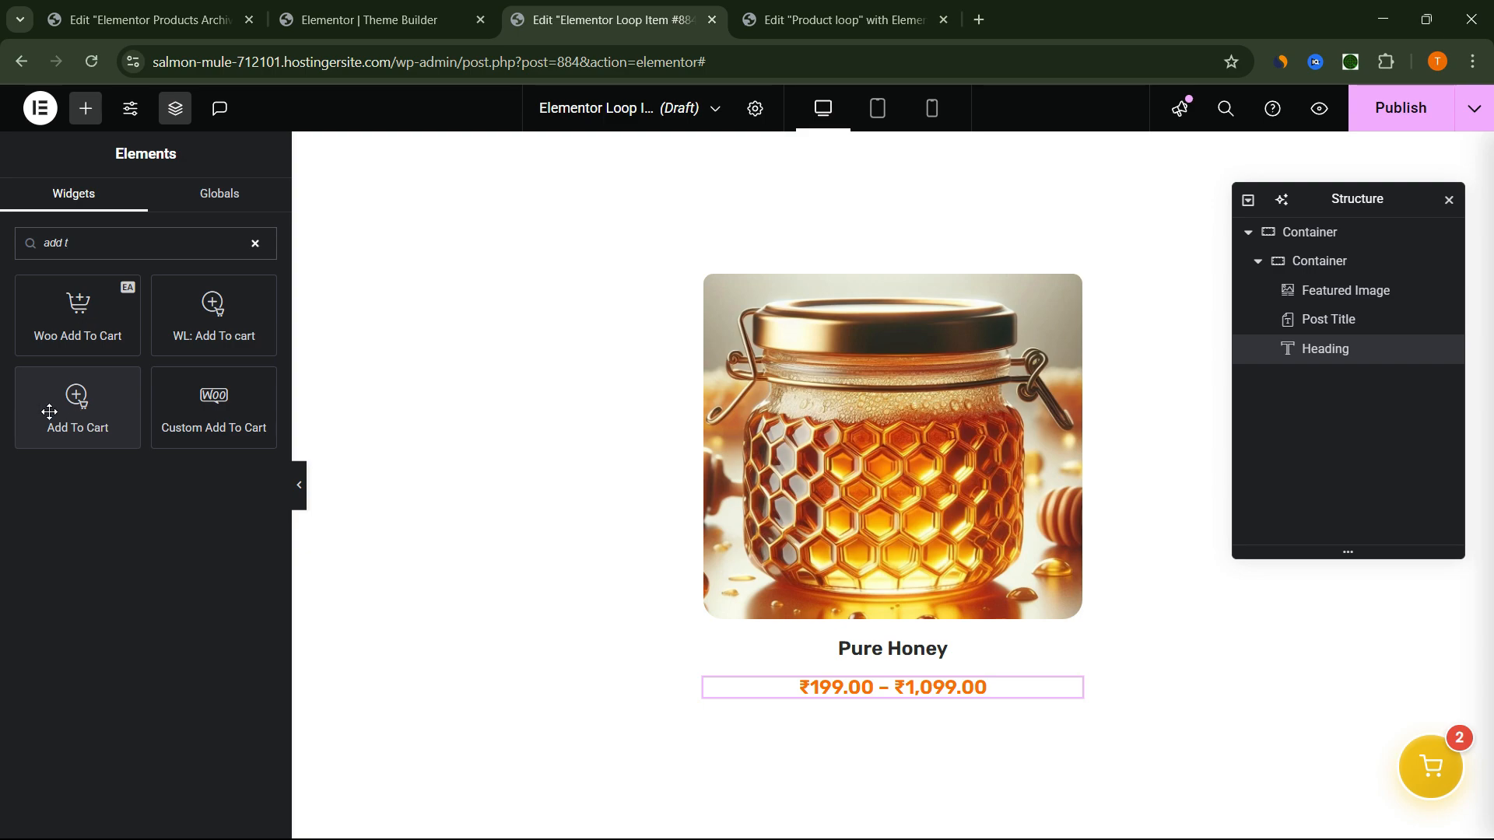
{"action": "left_click_drag", "start_coordinate": [60, 416], "coordinate": [818, 674]}
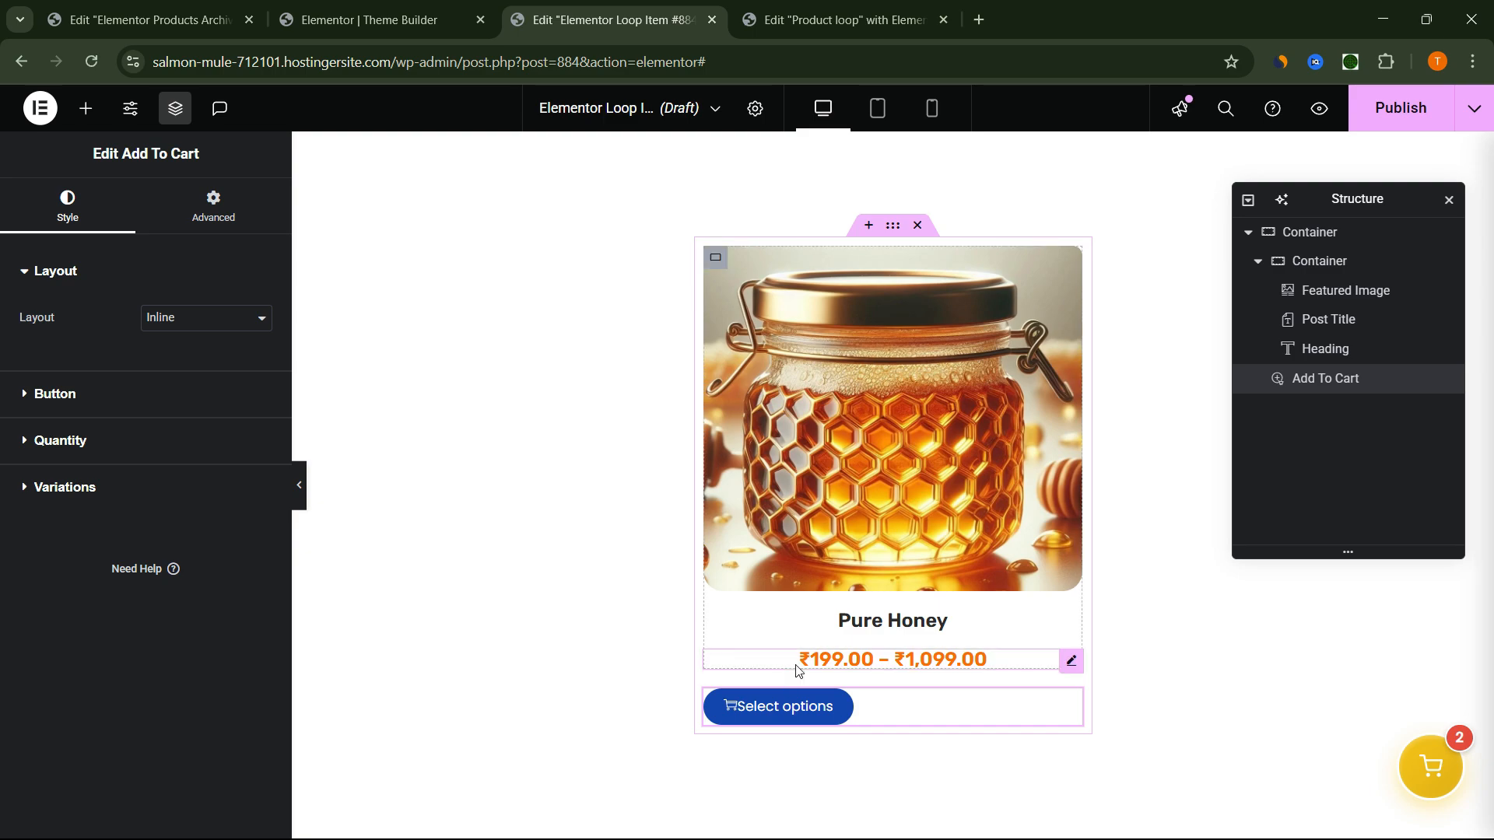
{"action": "left_click_drag", "start_coordinate": [764, 710], "coordinate": [843, 659]}
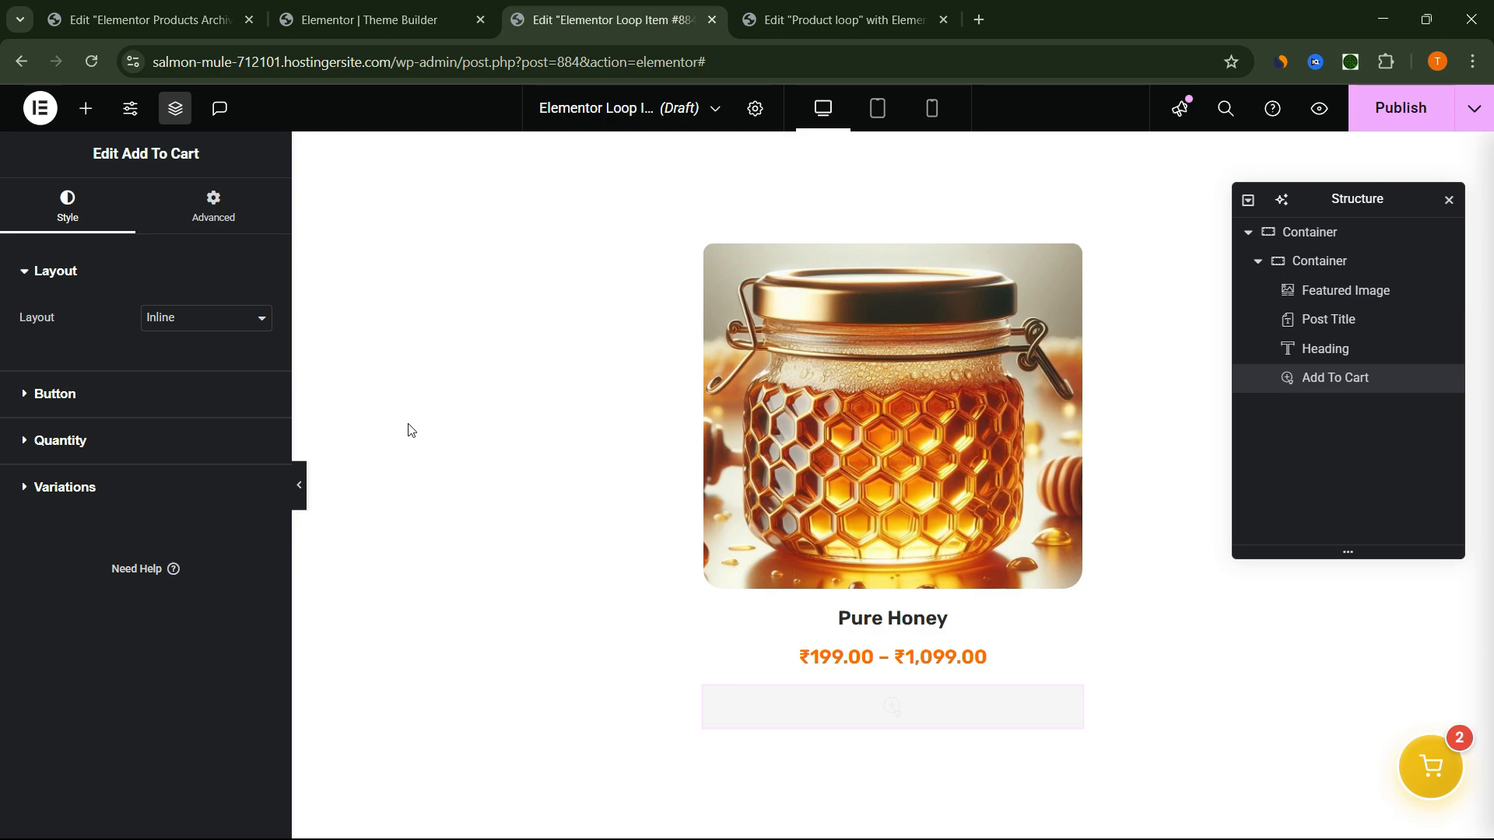
Center-align the Add To Cart button and set its border radius to 5 px on all corners.
{"action": "left_click", "coordinate": [113, 386]}
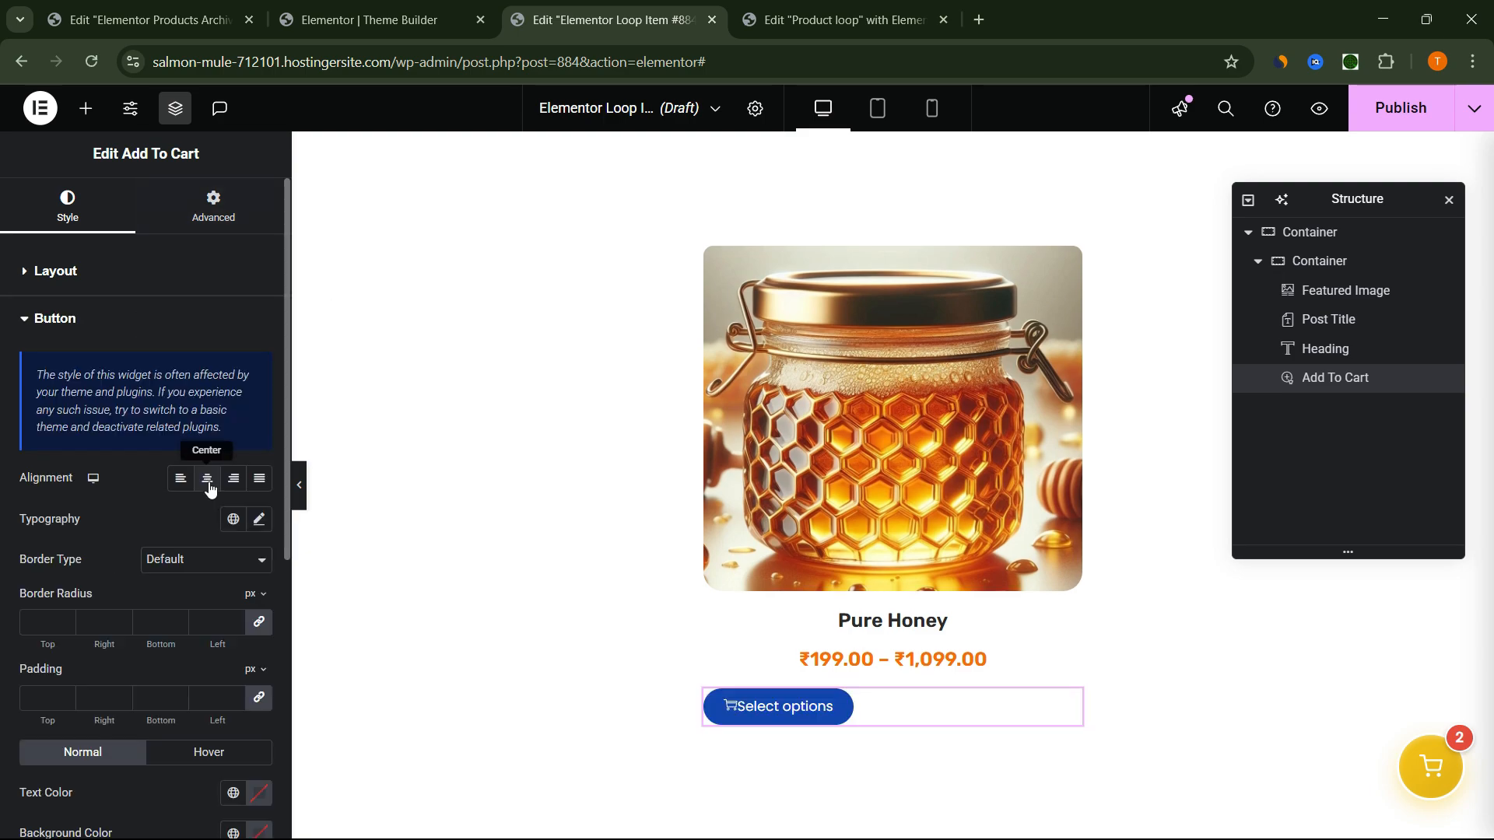
{"action": "left_click", "coordinate": [207, 482]}
{"action": "scroll", "coordinate": [209, 483], "scroll_direction": "down", "scroll_amount": 3}
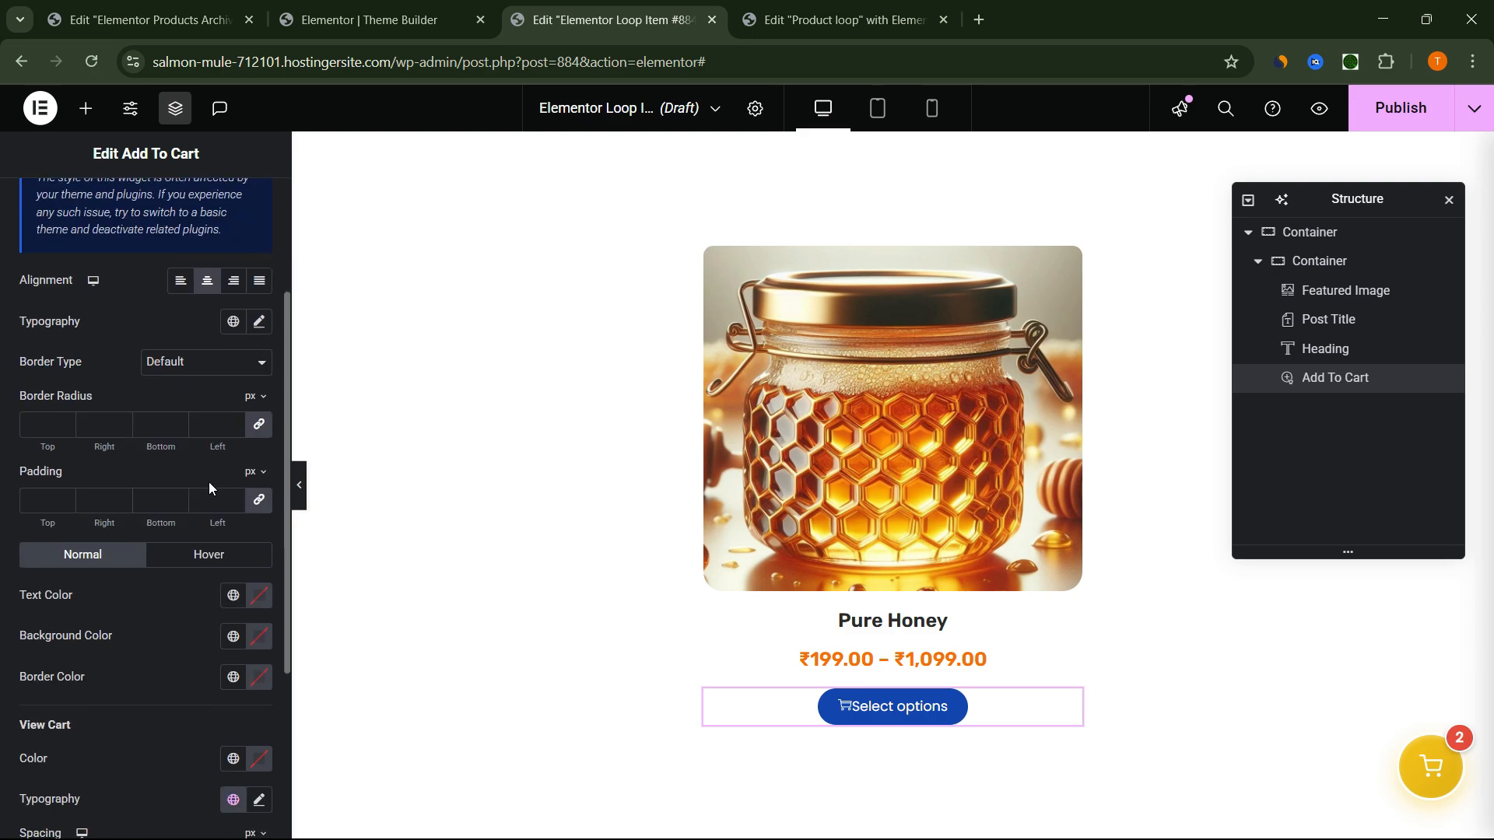
{"action": "left_click", "coordinate": [46, 426]}
{"action": "type", "text": "5"}
Give the Add To Cart button a solid border 2 px wide on all sides.
{"action": "left_click", "coordinate": [226, 366]}
{"action": "left_click", "coordinate": [195, 433]}
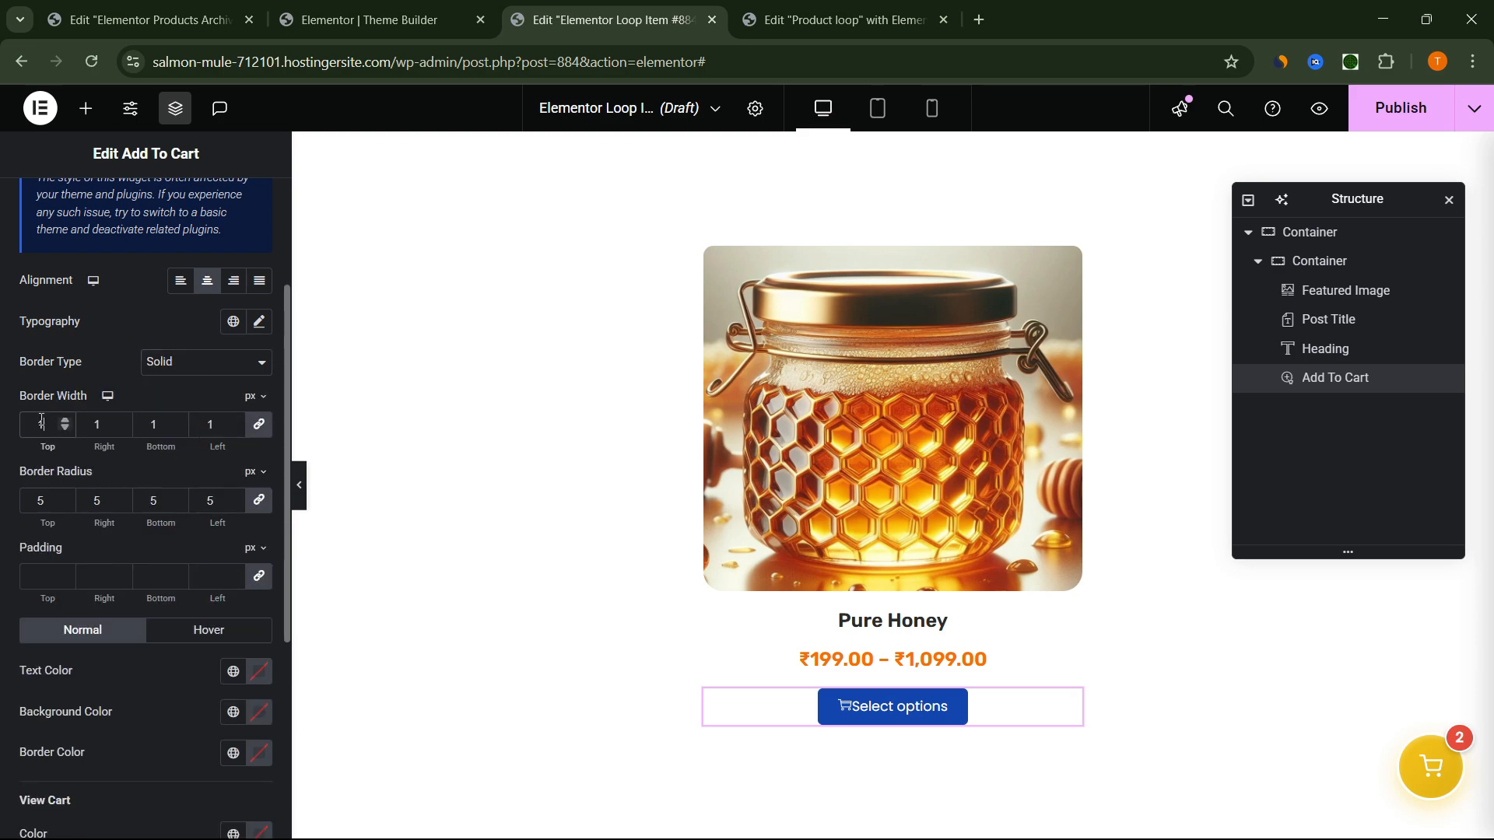
{"action": "scroll", "coordinate": [62, 443], "scroll_direction": "down", "scroll_amount": 1}
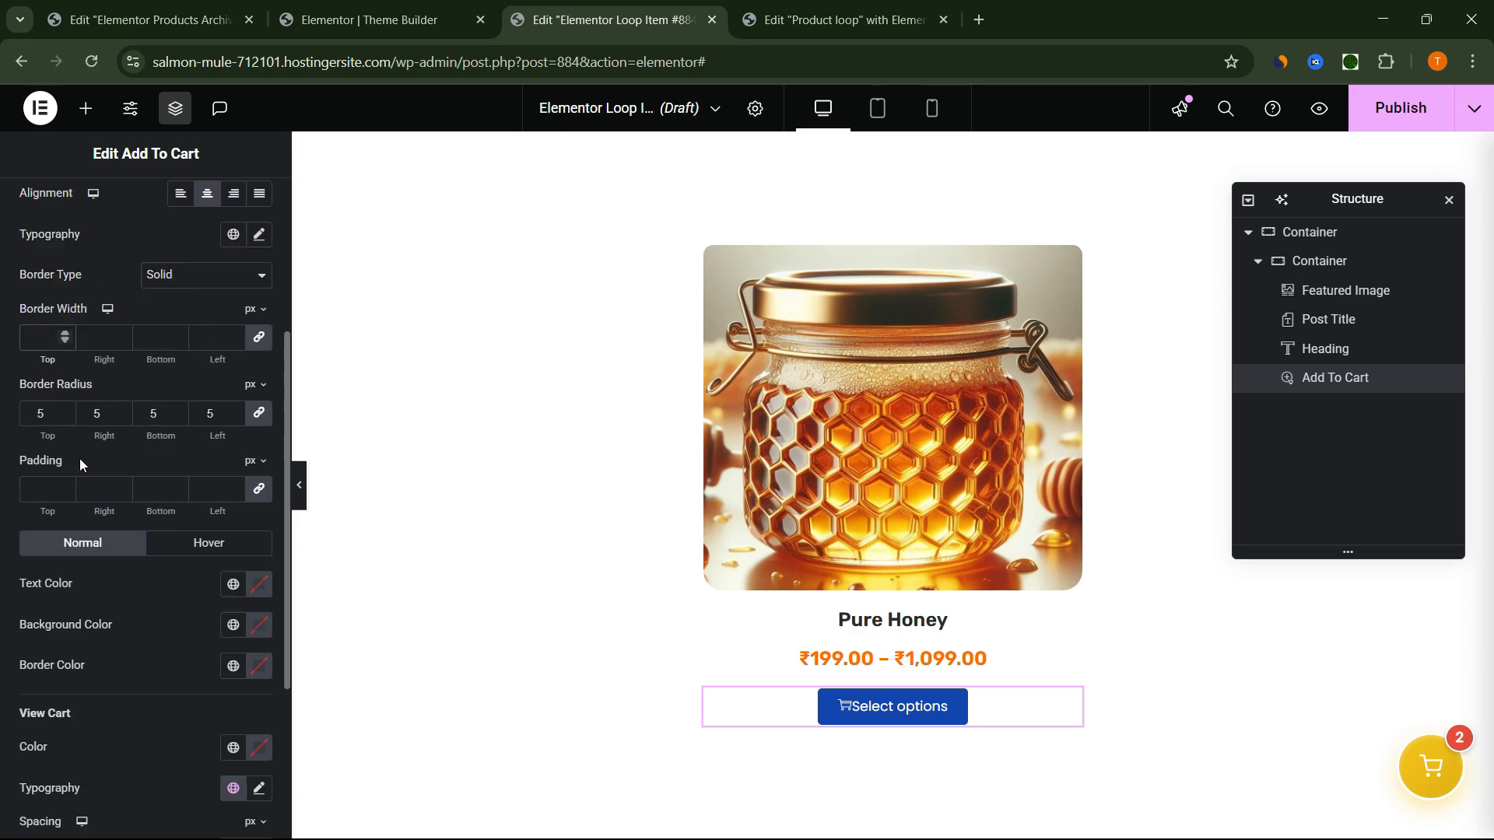
{"action": "type", "text": "2"}
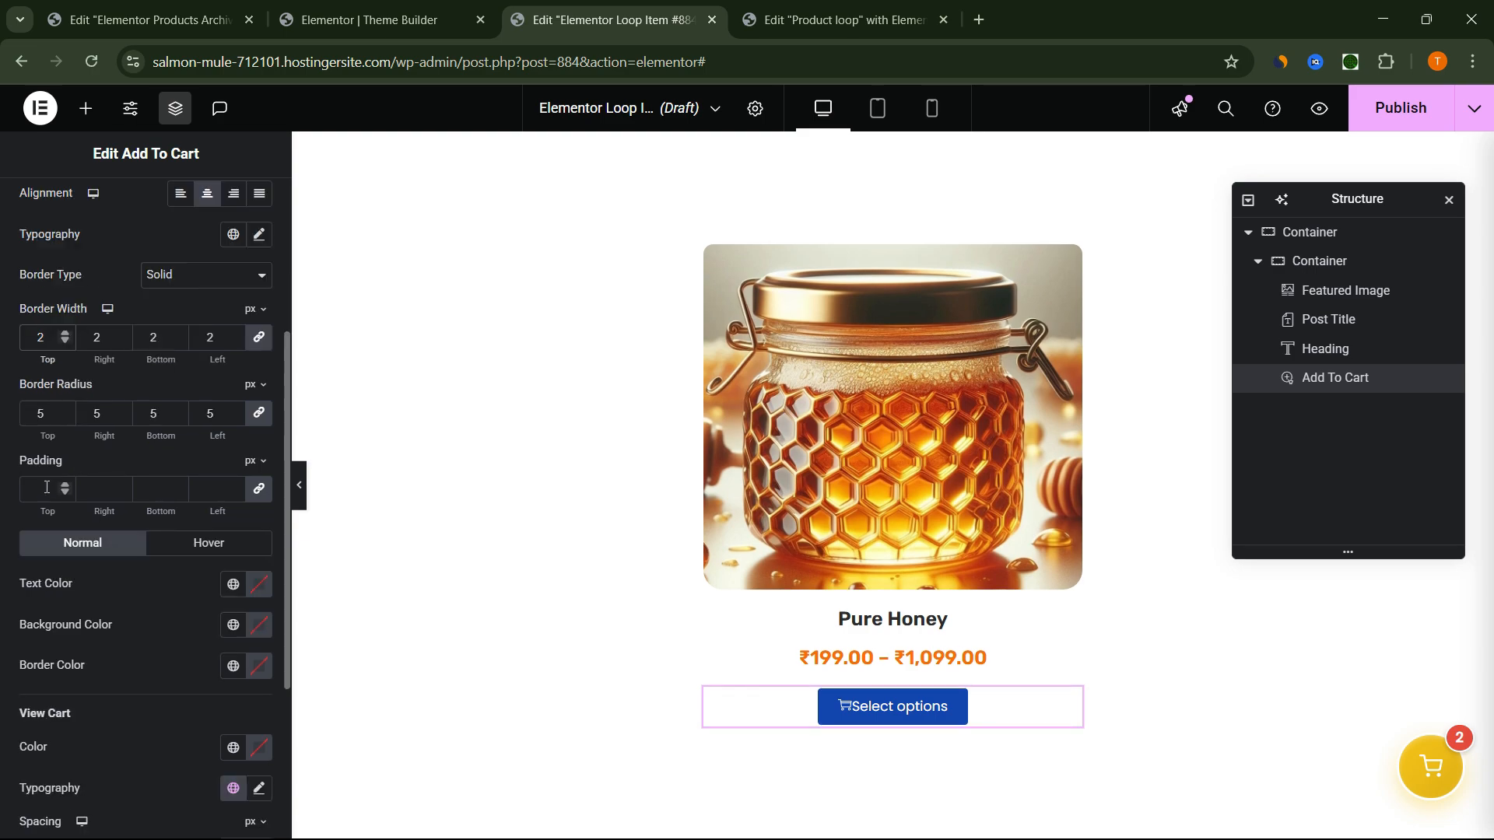
Set the Add To Cart button's normal text color to a vivid orange.
{"action": "scroll", "coordinate": [47, 487], "scroll_direction": "down", "scroll_amount": 2}
{"action": "left_click", "coordinate": [259, 421]}
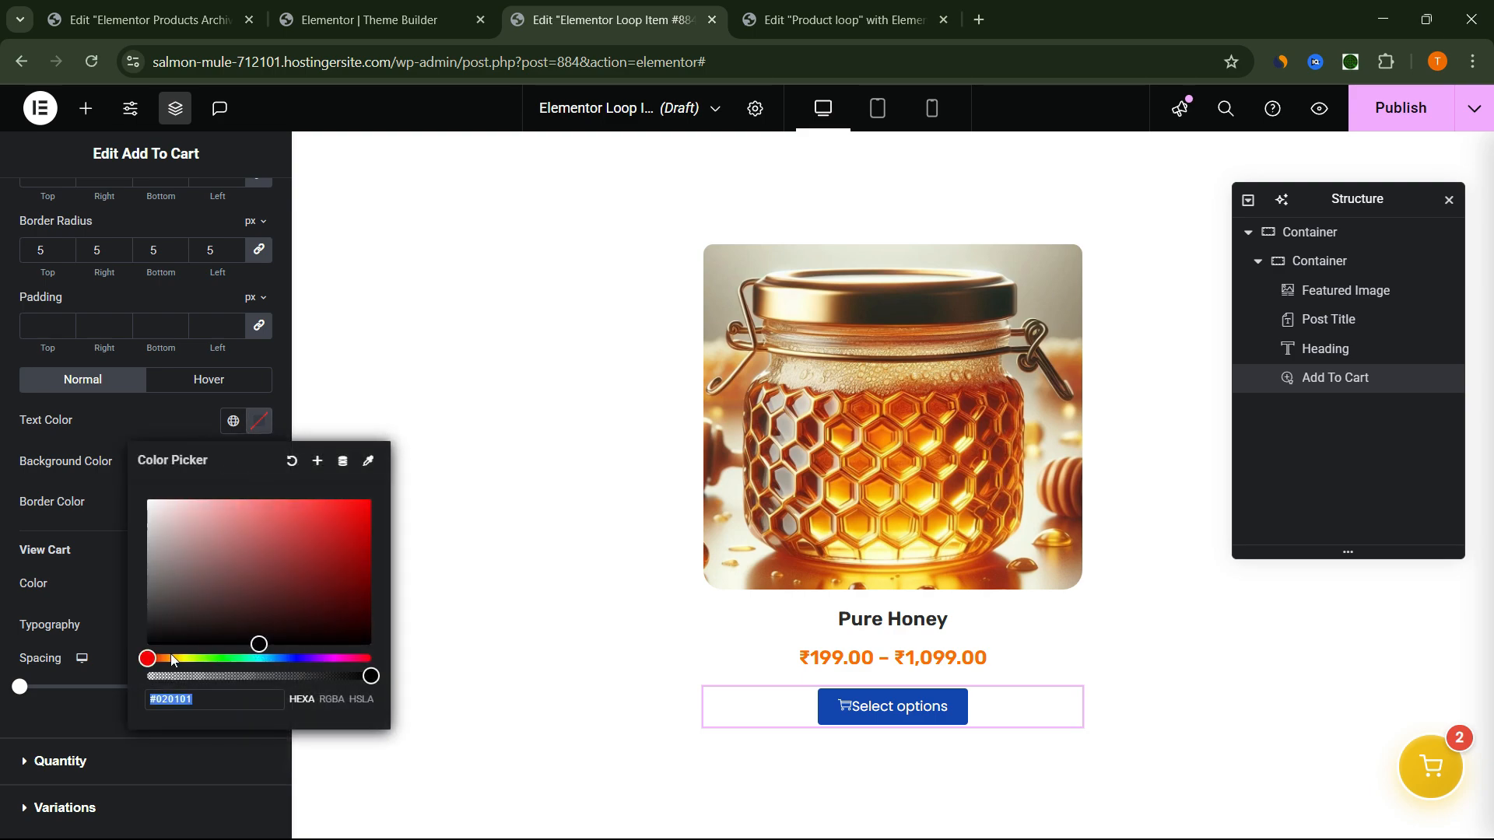
{"action": "left_click", "coordinate": [164, 658]}
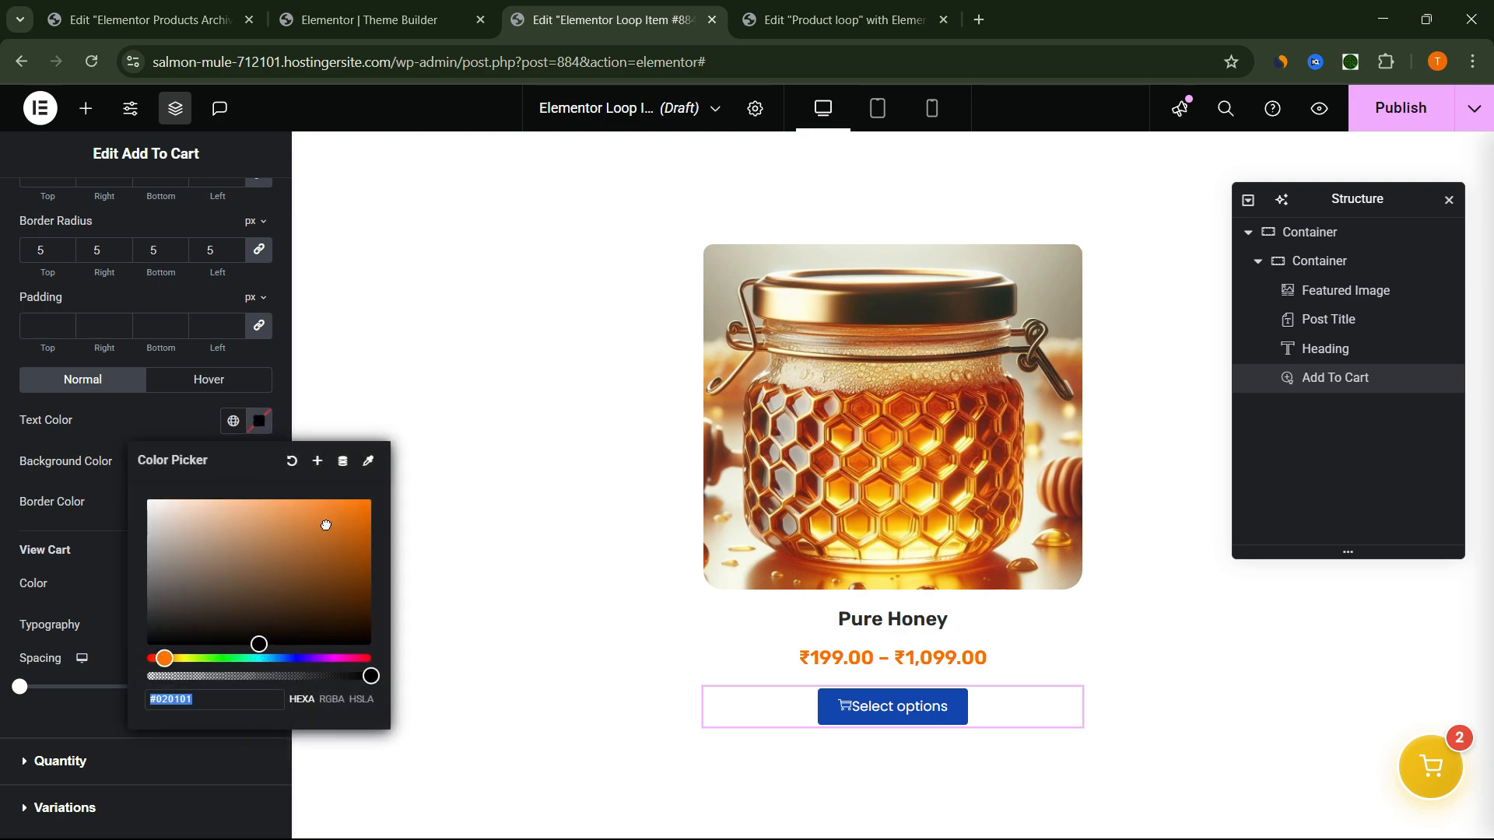
{"action": "left_click_drag", "start_coordinate": [324, 524], "coordinate": [371, 489]}
{"action": "left_click", "coordinate": [81, 410]}
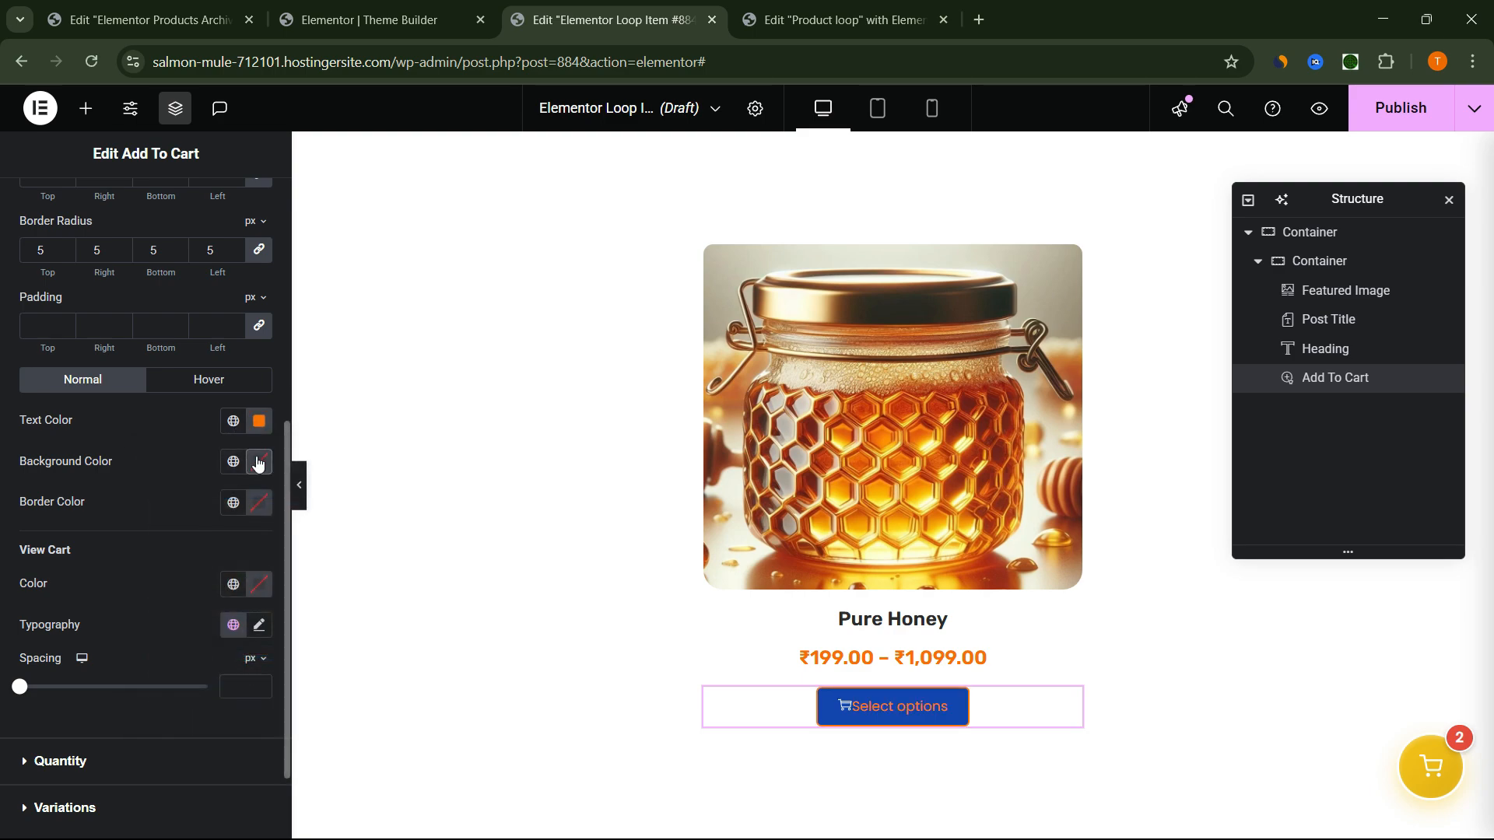
Make the Add To Cart button's normal background color fully transparent (#02010100).
{"action": "left_click", "coordinate": [259, 461]}
{"action": "left_click", "coordinate": [293, 717]}
{"action": "left_click_drag", "start_coordinate": [288, 718], "coordinate": [125, 727]}
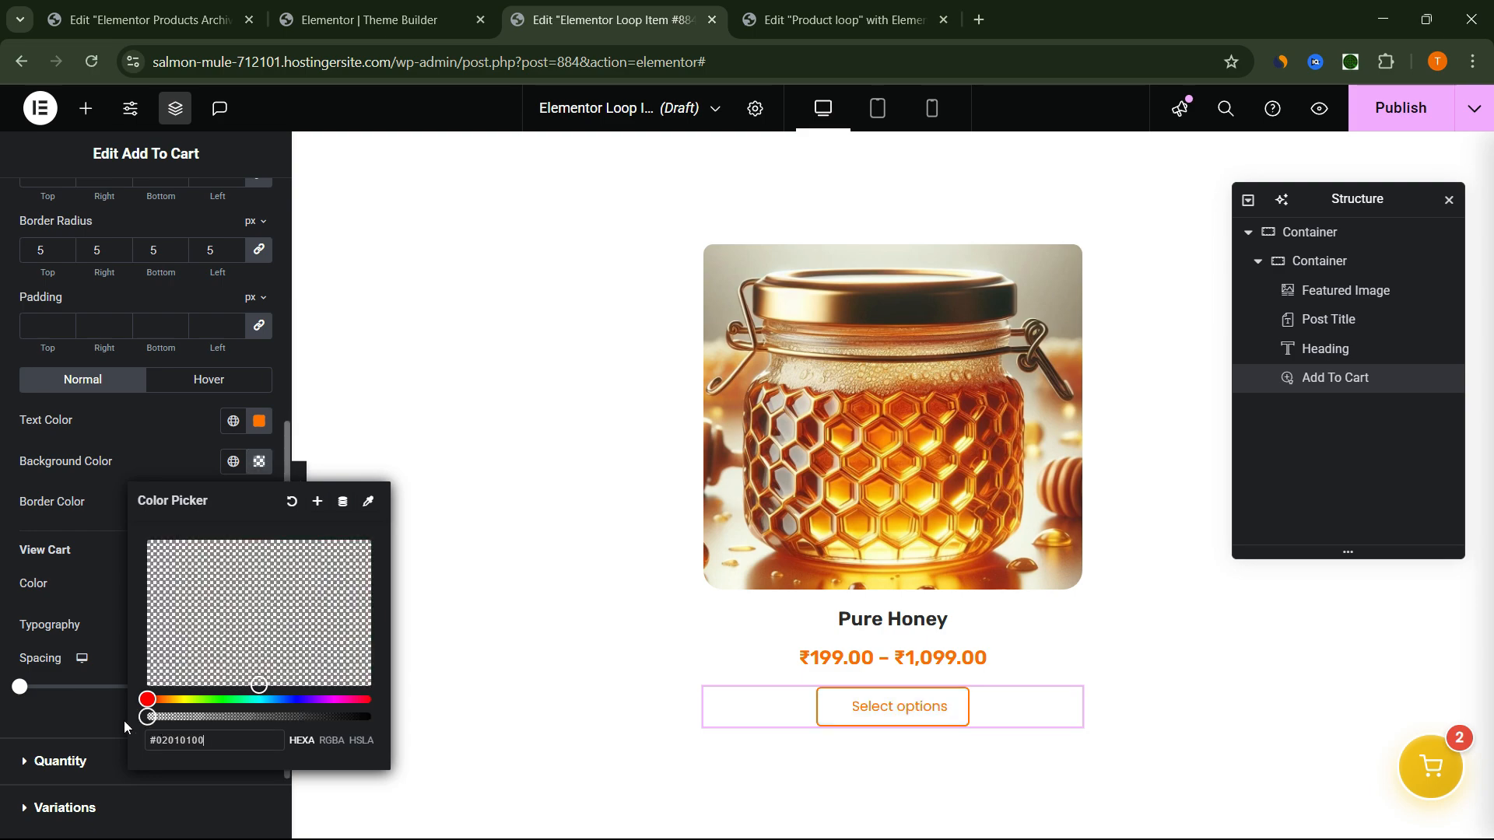
{"action": "left_click", "coordinate": [2, 479]}
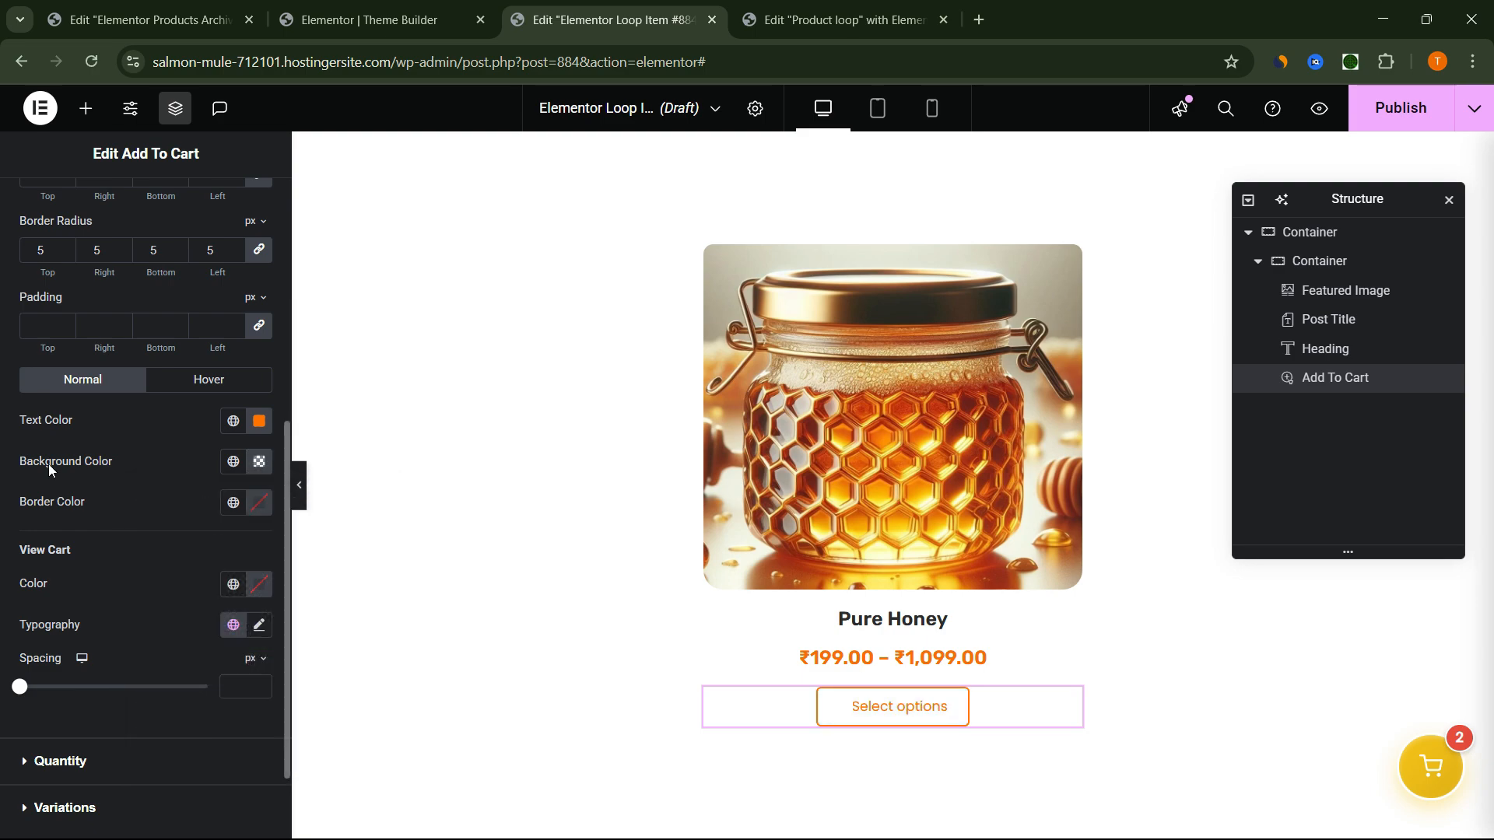
Set the Add To Cart button's normal border color to orange #FF6E00.
{"action": "left_click", "coordinate": [259, 502]}
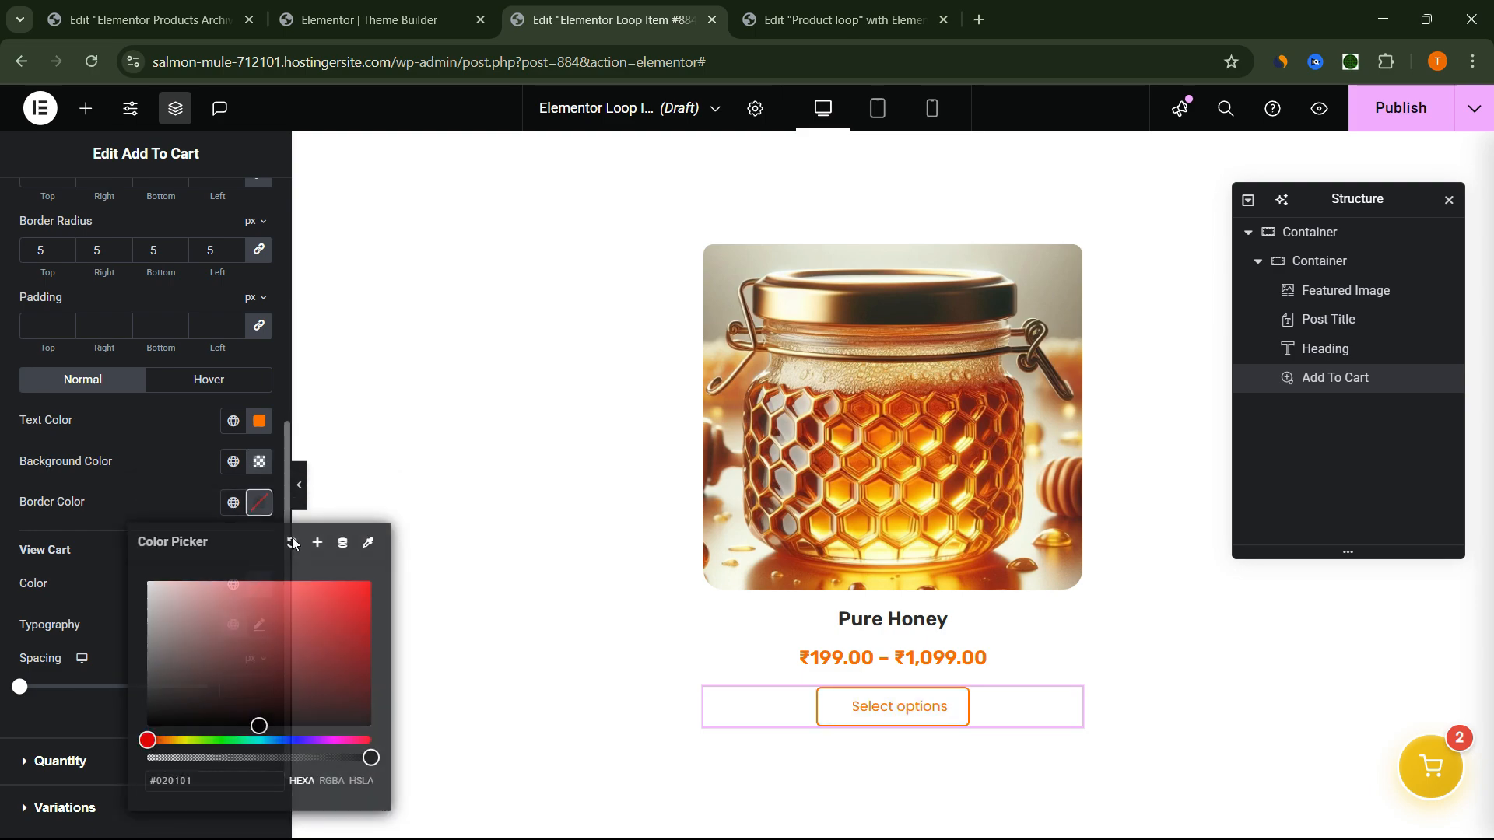
{"action": "left_click", "coordinate": [161, 740]}
{"action": "left_click", "coordinate": [372, 581]}
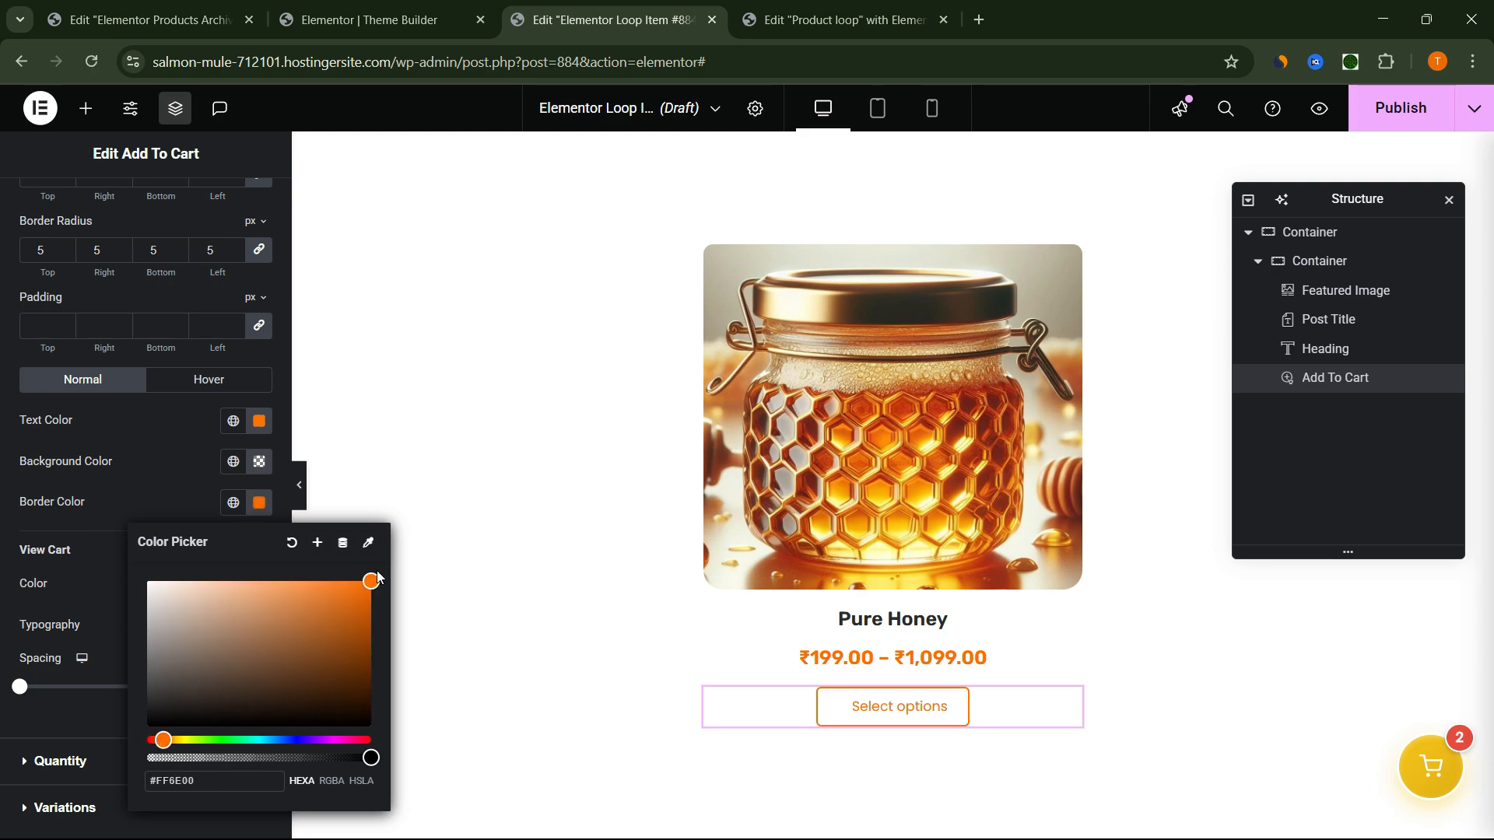
{"action": "left_click", "coordinate": [113, 491]}
{"action": "scroll", "coordinate": [114, 490], "scroll_direction": "down", "scroll_amount": 2}
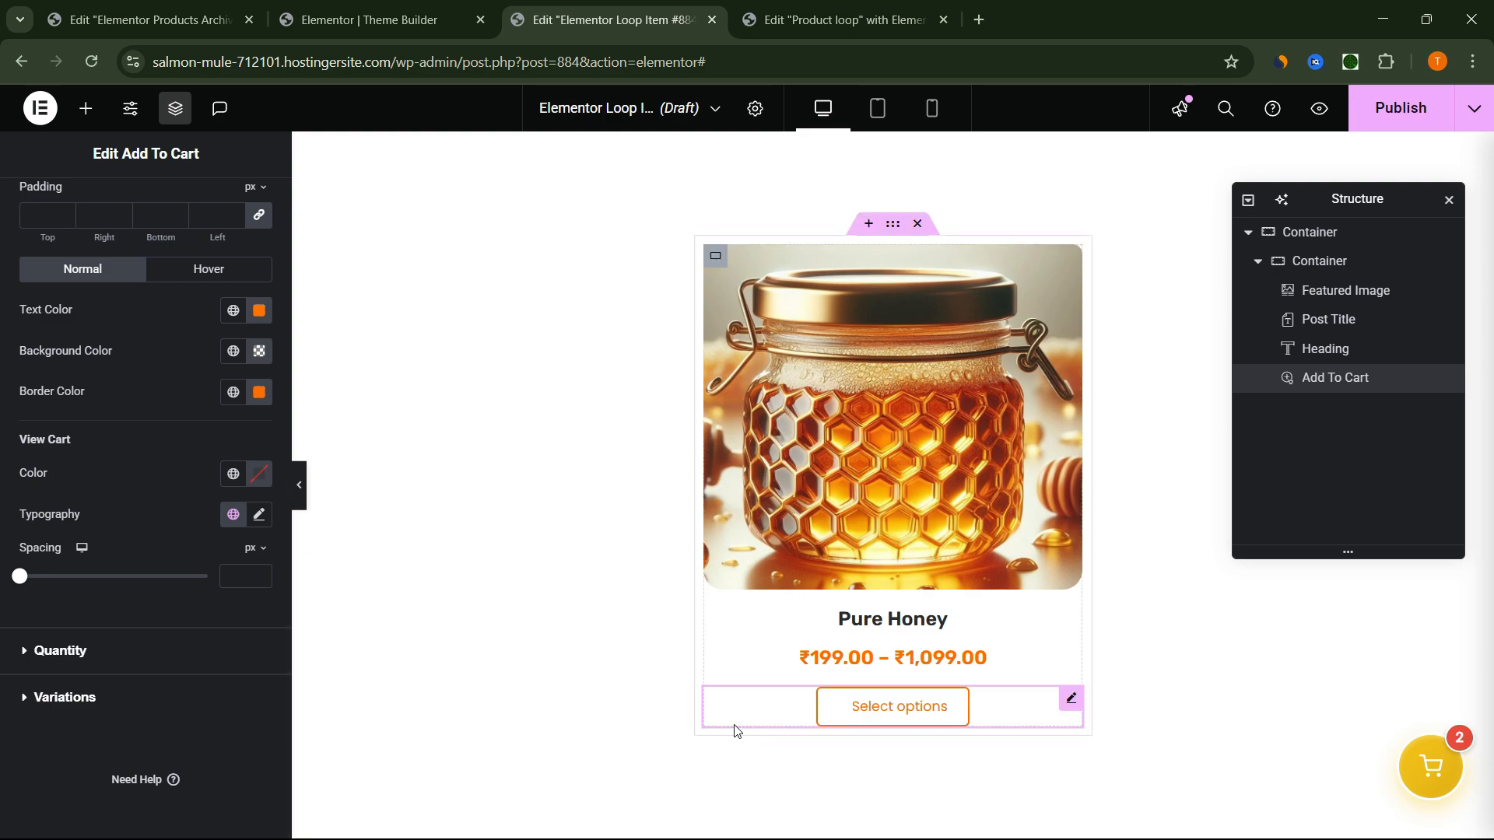
{"action": "scroll", "coordinate": [234, 296], "scroll_direction": "up", "scroll_amount": 7}
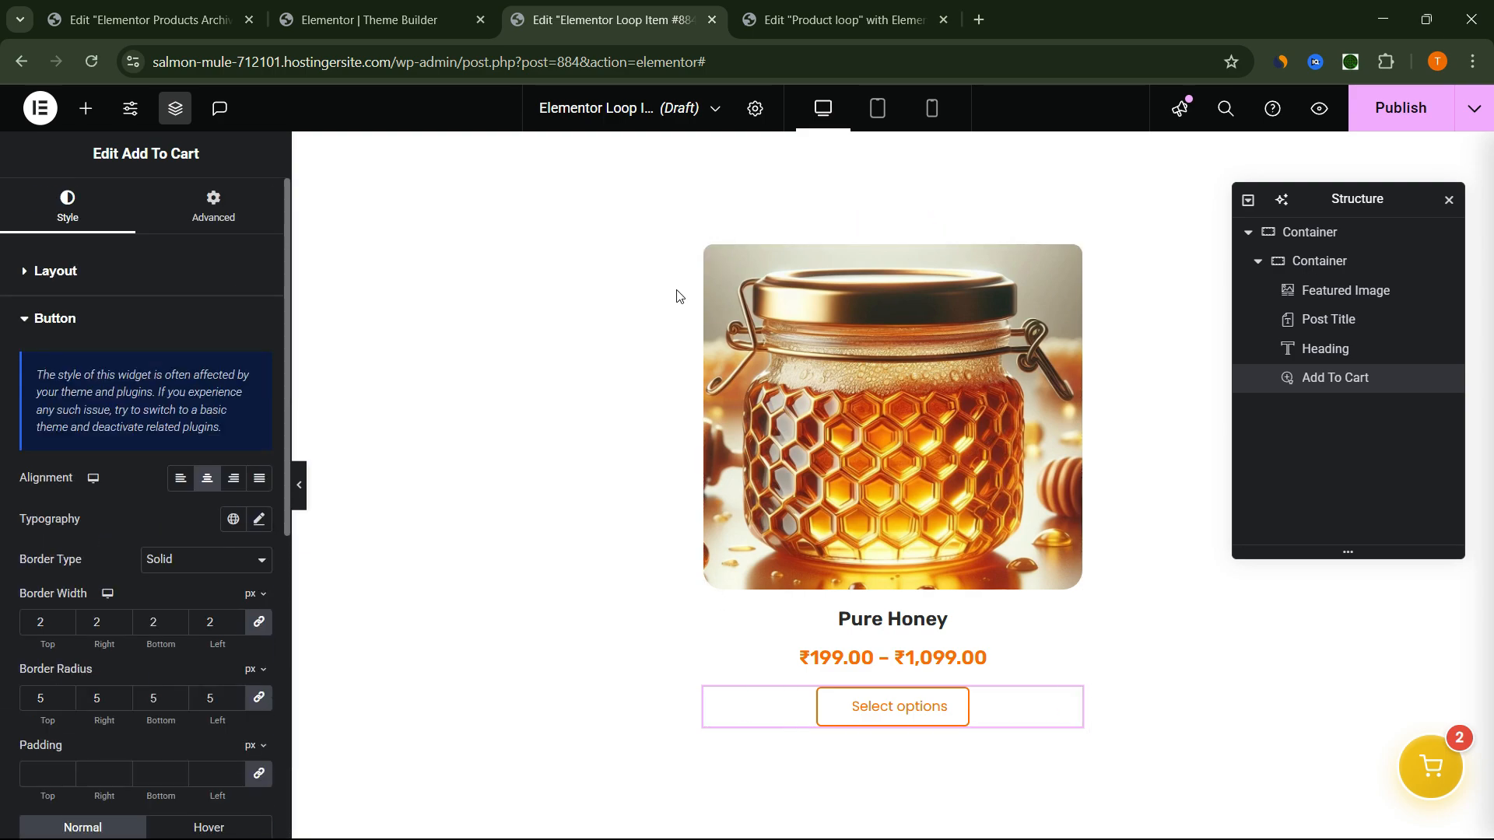
Add a bottom shape divider of type Drops to the inner container.
{"action": "left_click", "coordinate": [720, 261]}
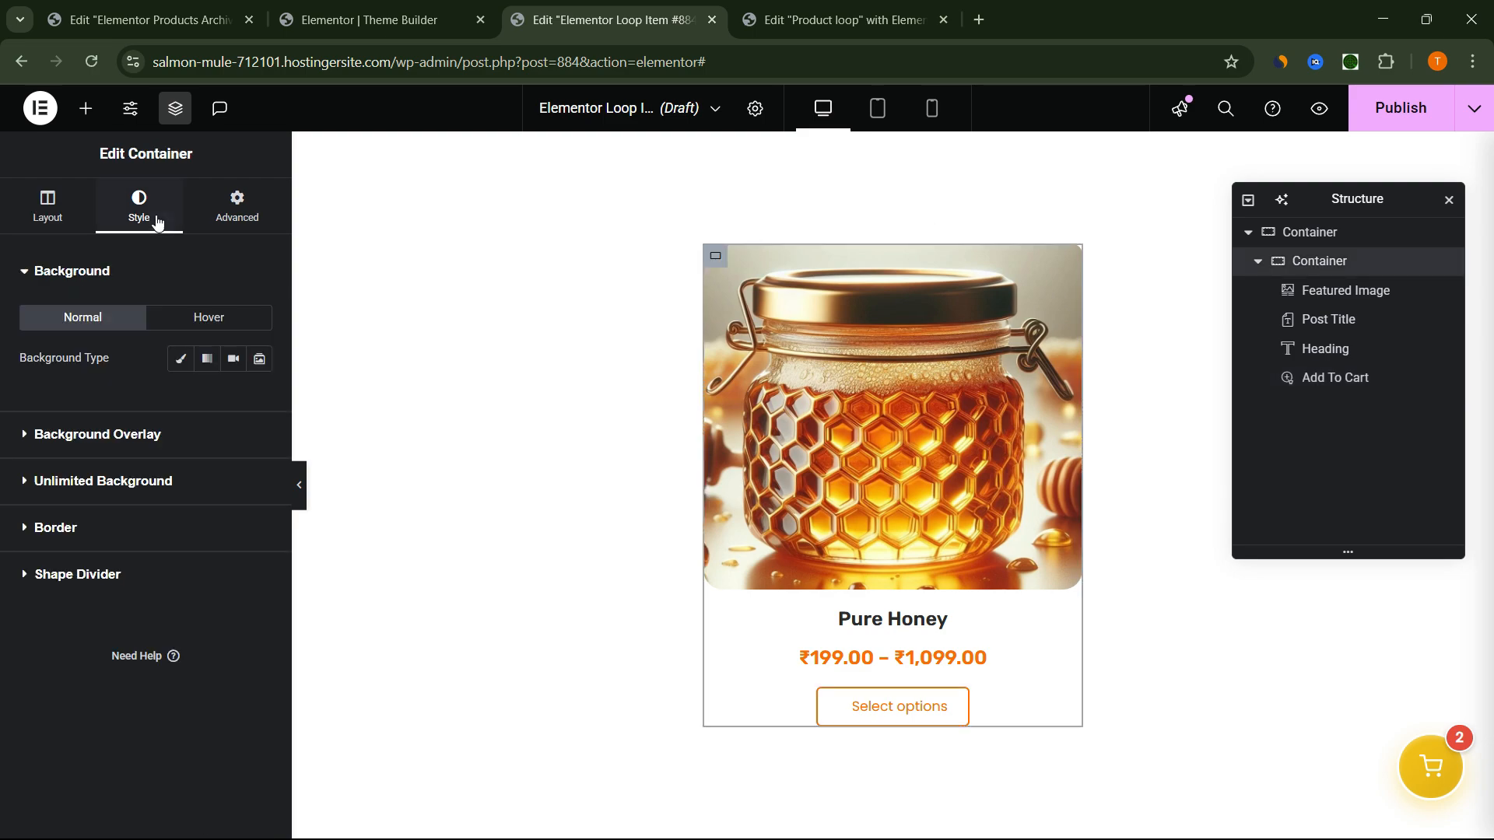
{"action": "left_click", "coordinate": [74, 574]}
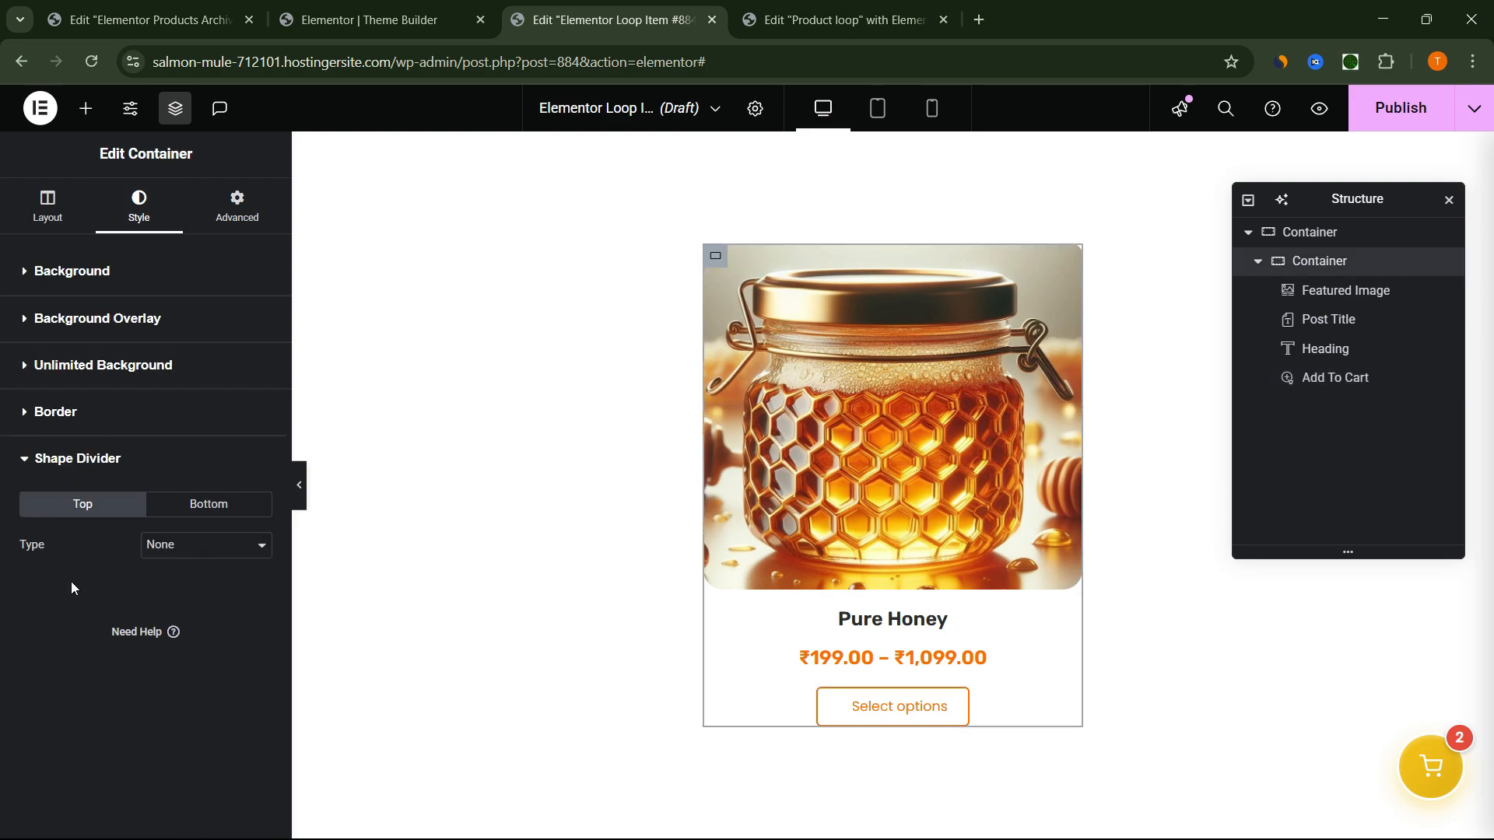
{"action": "left_click", "coordinate": [205, 504]}
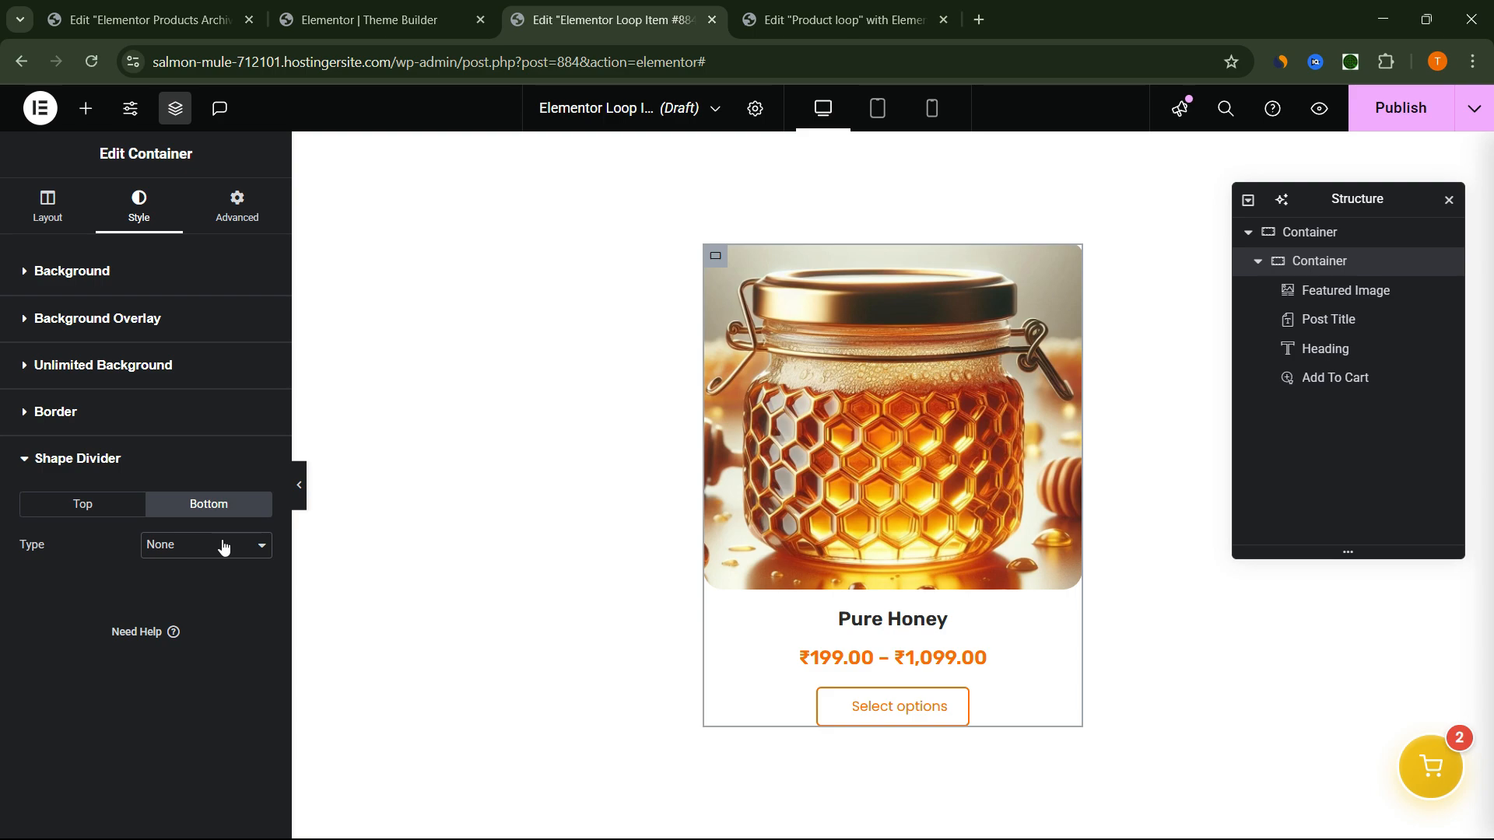
{"action": "left_click", "coordinate": [223, 545]}
{"action": "left_click", "coordinate": [213, 141]}
{"action": "scroll", "coordinate": [167, 605], "scroll_direction": "down", "scroll_amount": 1}
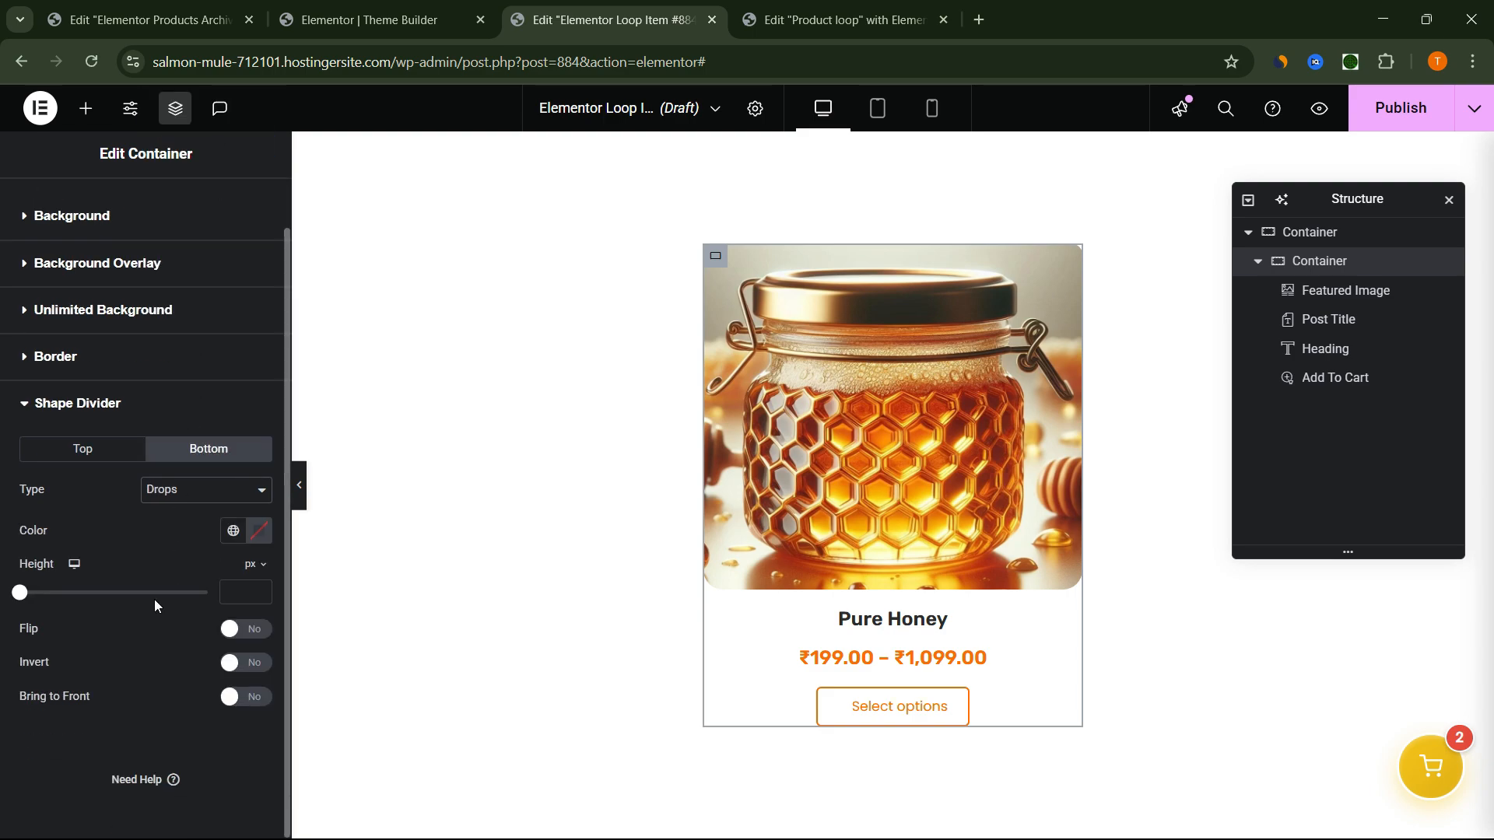
Color the bottom Drops divider orange-yellow #FF9C00.
{"action": "left_click", "coordinate": [257, 529]}
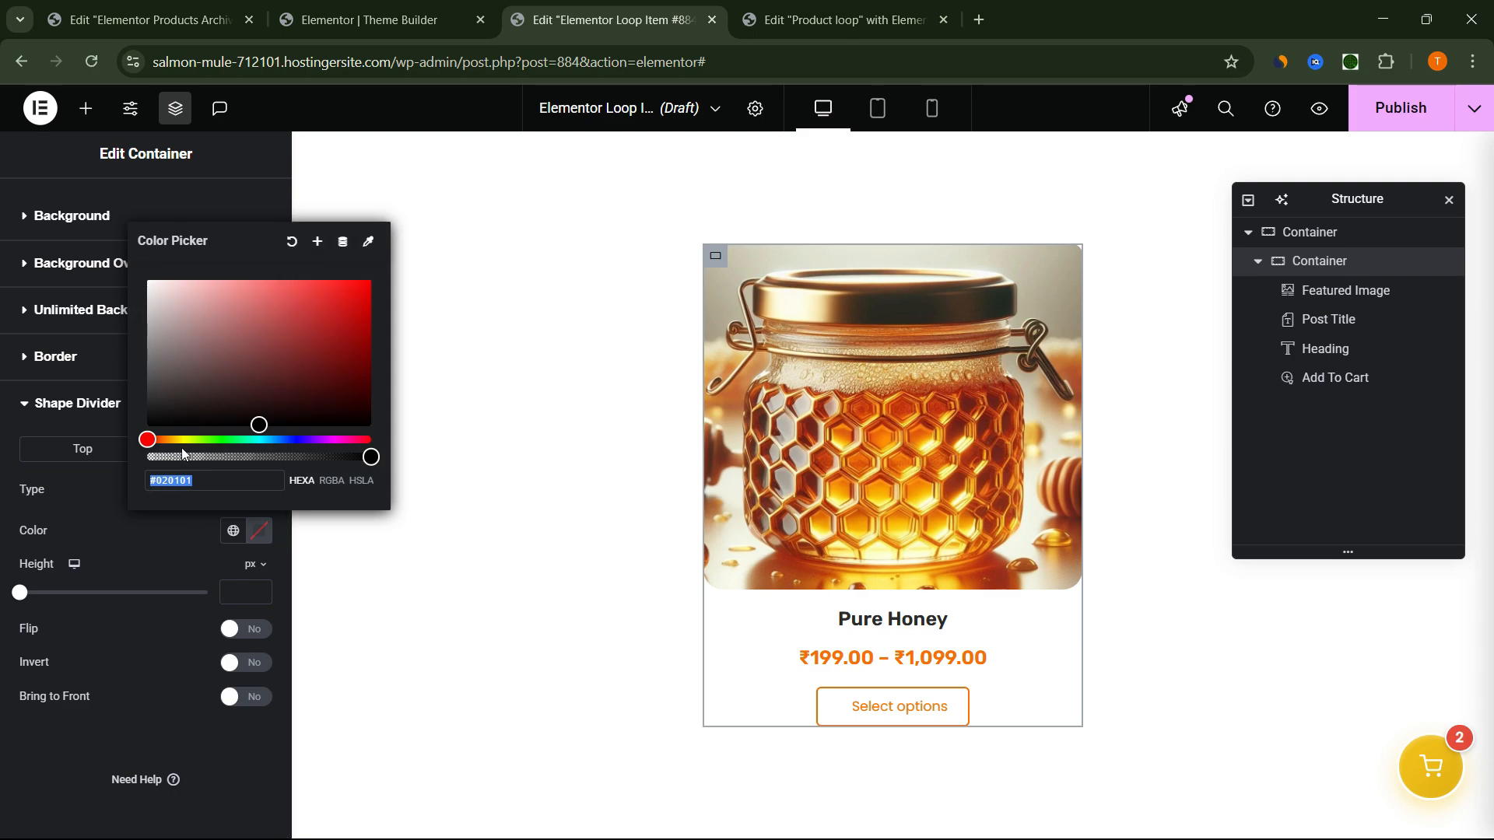
{"action": "left_click_drag", "start_coordinate": [148, 440], "coordinate": [170, 440]}
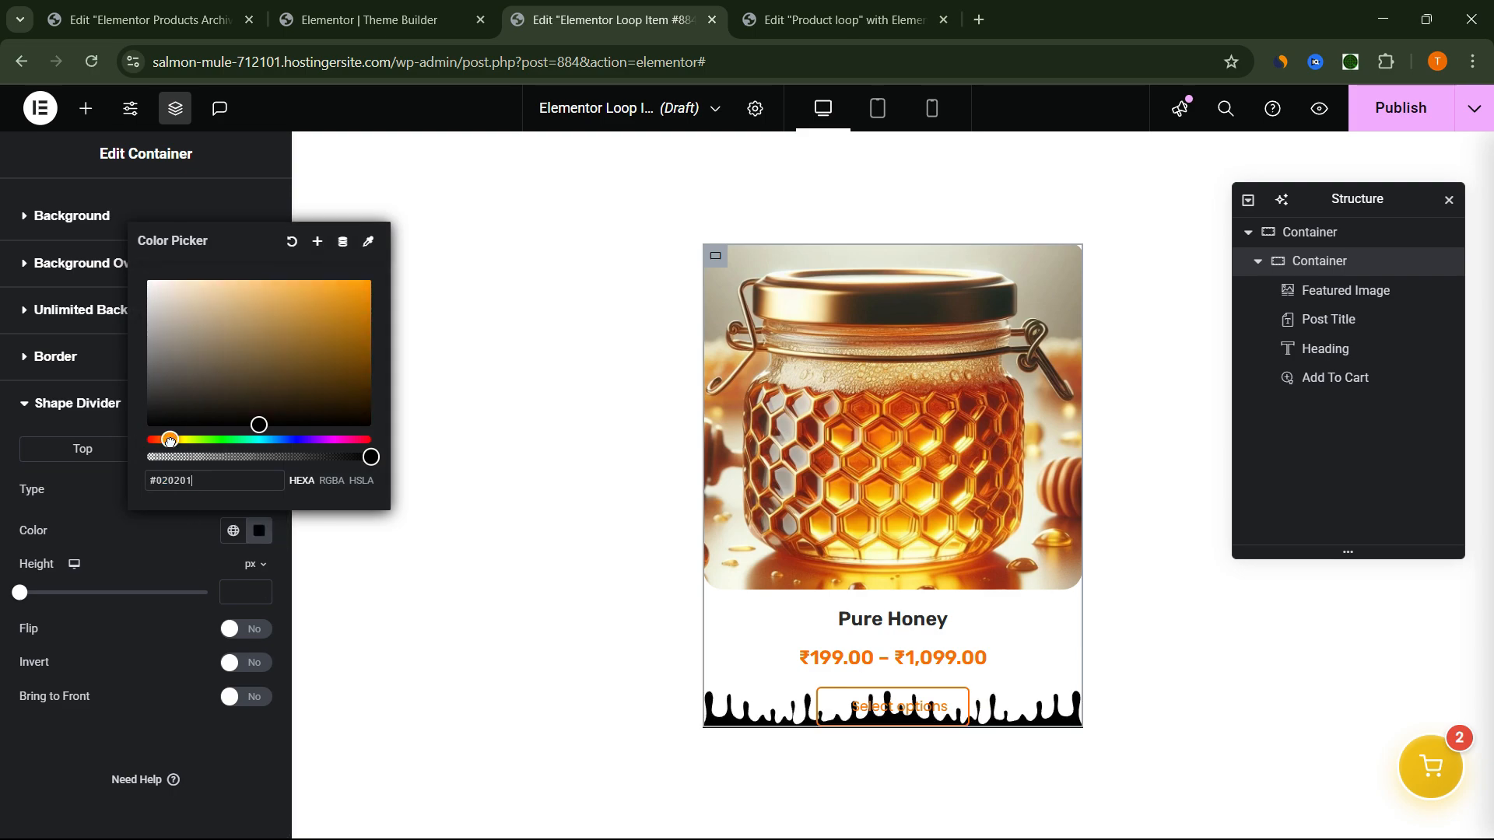
{"action": "left_click_drag", "start_coordinate": [260, 424], "coordinate": [374, 277]}
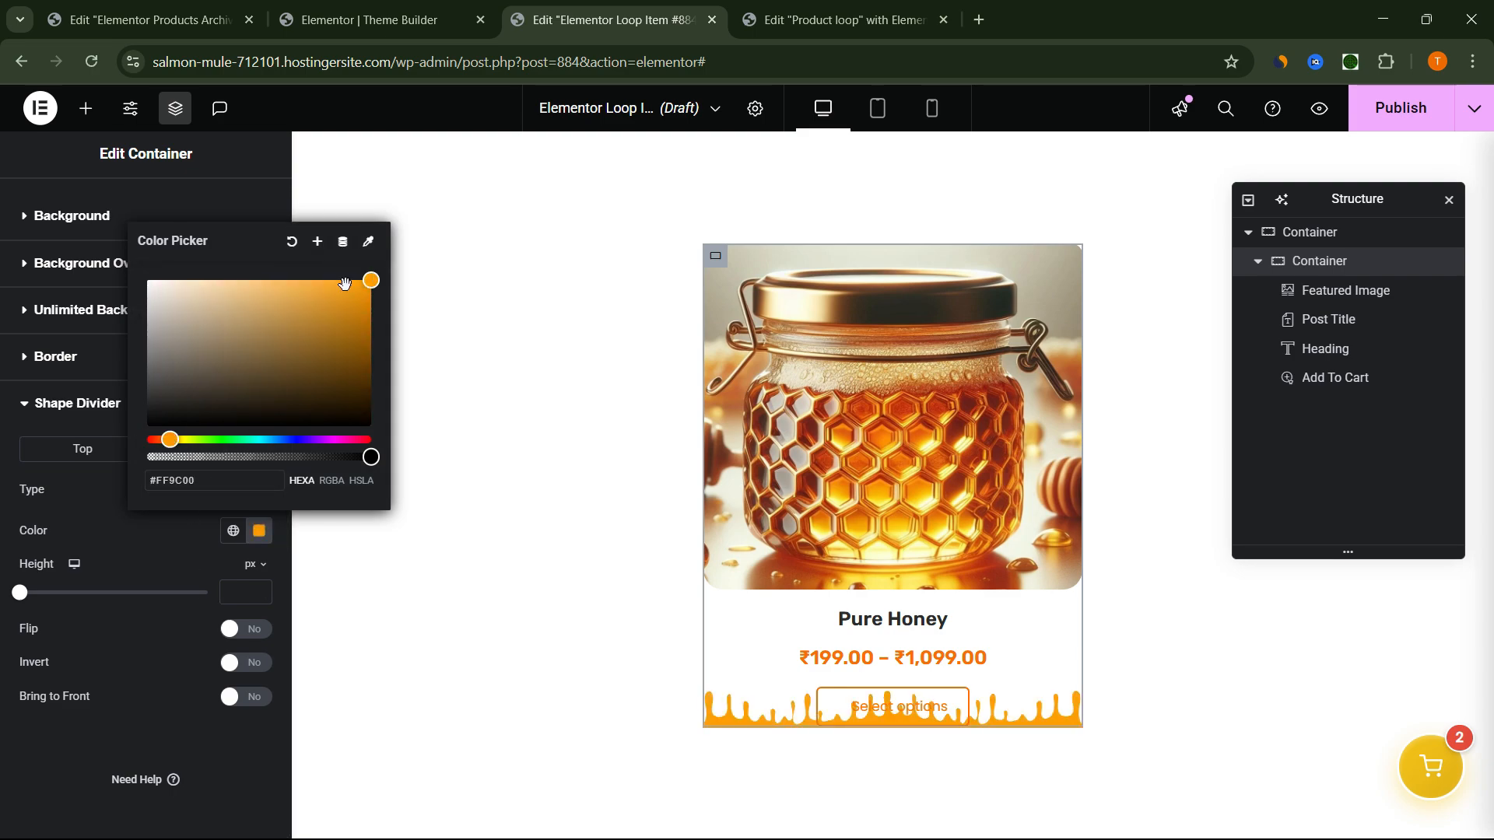
{"action": "left_click", "coordinate": [18, 592]}
Set the bottom Drops divider's height to 35 px.
{"action": "mouse_move", "coordinate": [18, 593]}
{"action": "left_mouse_down"}
{"action": "mouse_move", "coordinate": [50, 593]}
{"action": "mouse_move", "coordinate": [35, 593]}
{"action": "left_mouse_up"}
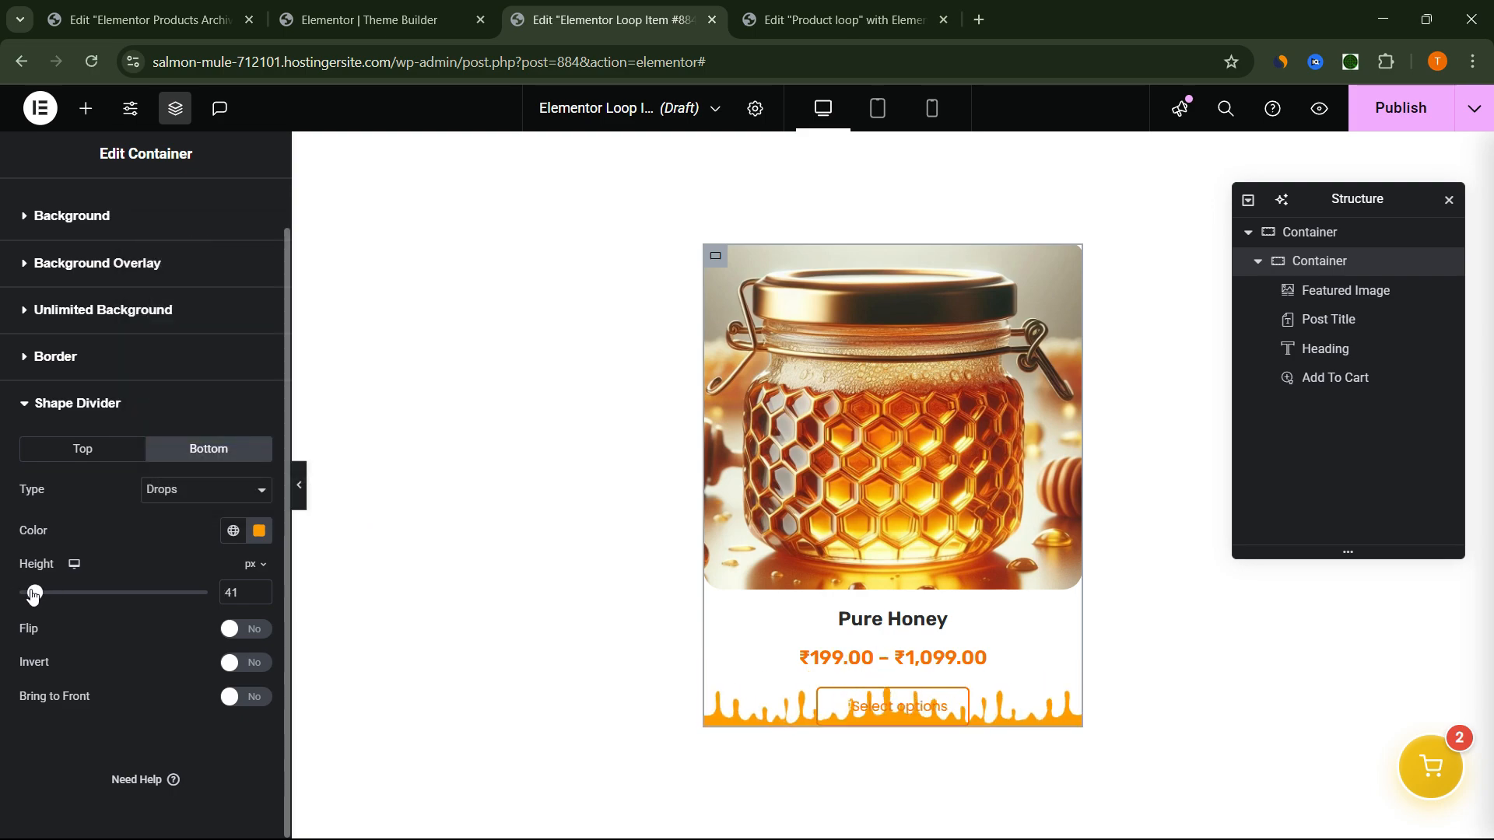
{"action": "double_click", "coordinate": [226, 591]}
{"action": "type", "text": "35"}
{"action": "scroll", "coordinate": [128, 535], "scroll_direction": "up", "scroll_amount": 1}
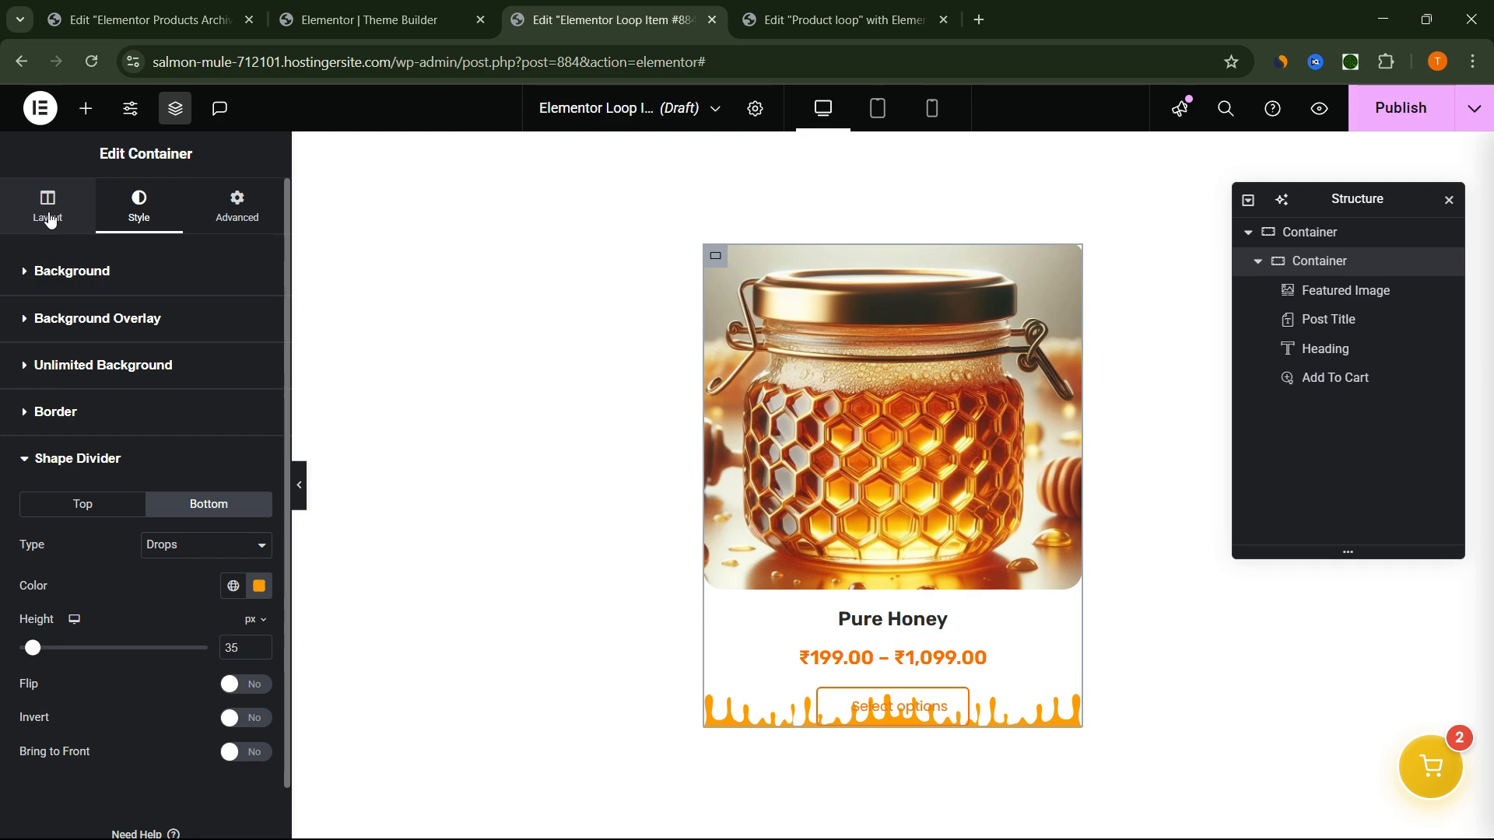
Unlink the Add To Cart widget's margins and set its bottom margin to 40 px, leaving the other sides at 0.
{"action": "left_click", "coordinate": [847, 704]}
{"action": "left_click", "coordinate": [218, 215]}
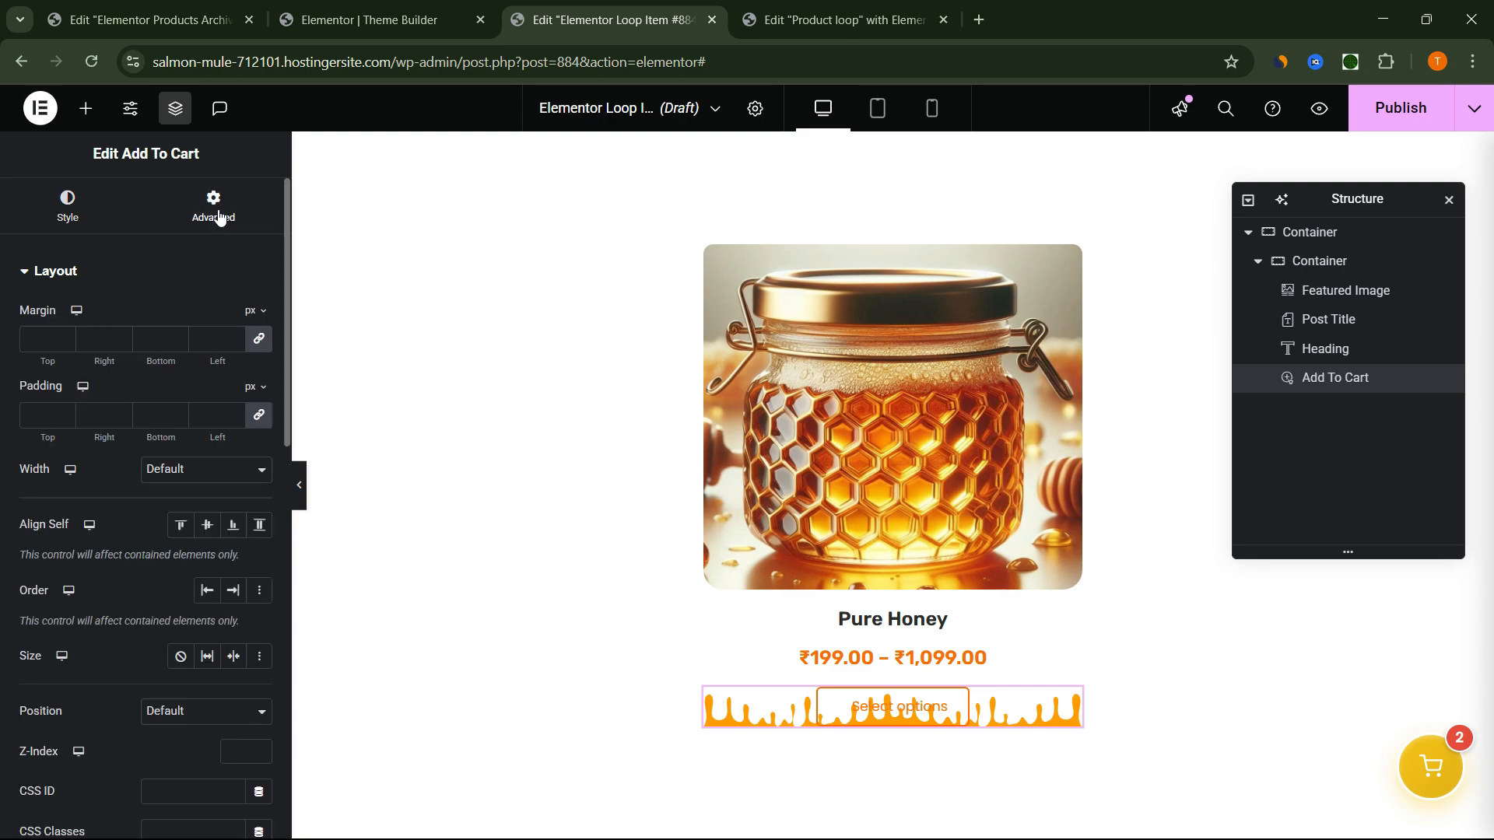
{"action": "left_click", "coordinate": [260, 342]}
{"action": "left_click", "coordinate": [135, 339]}
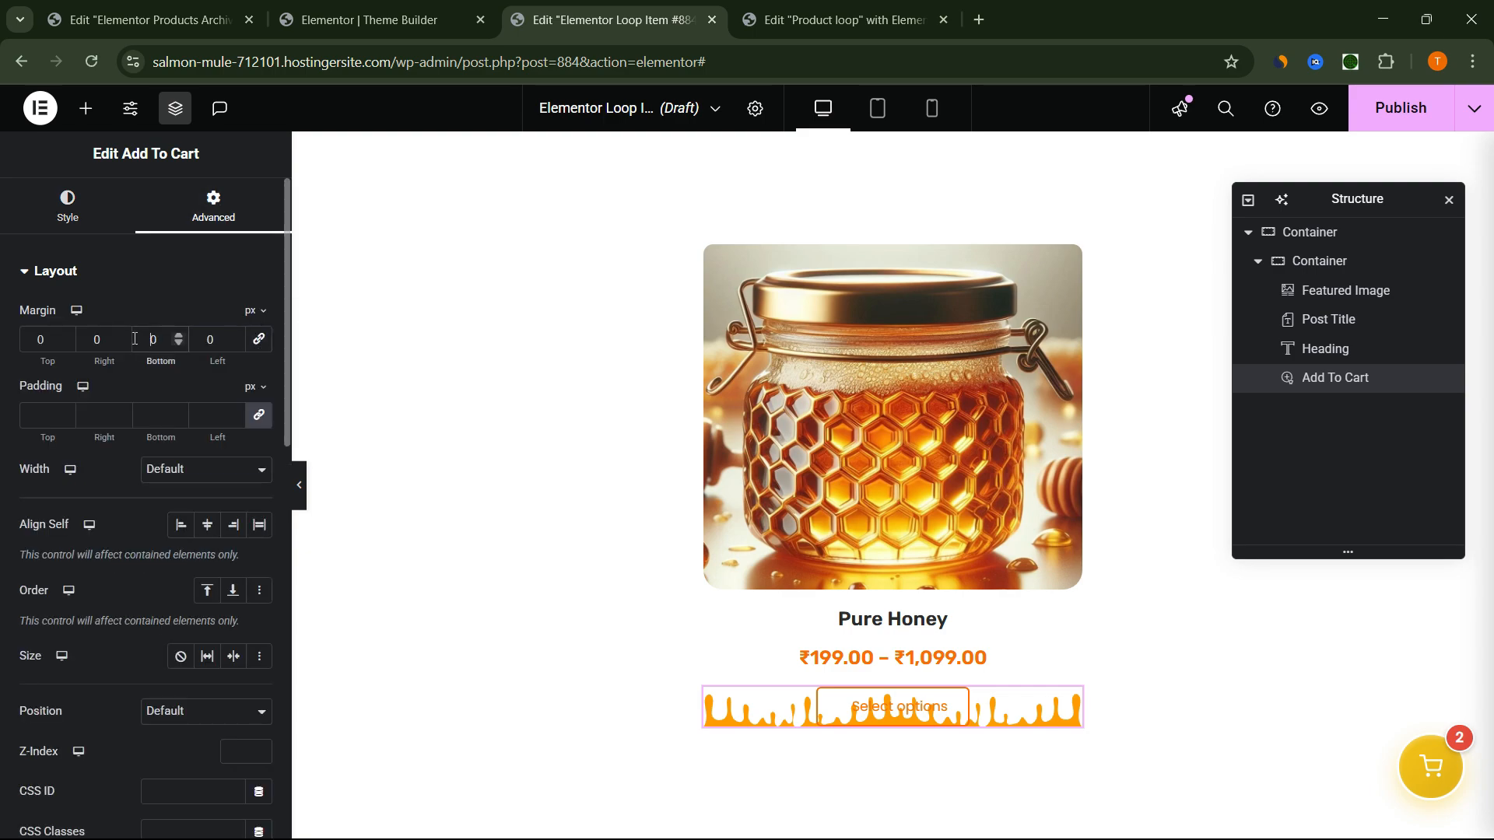
{"action": "type", "text": "2"}
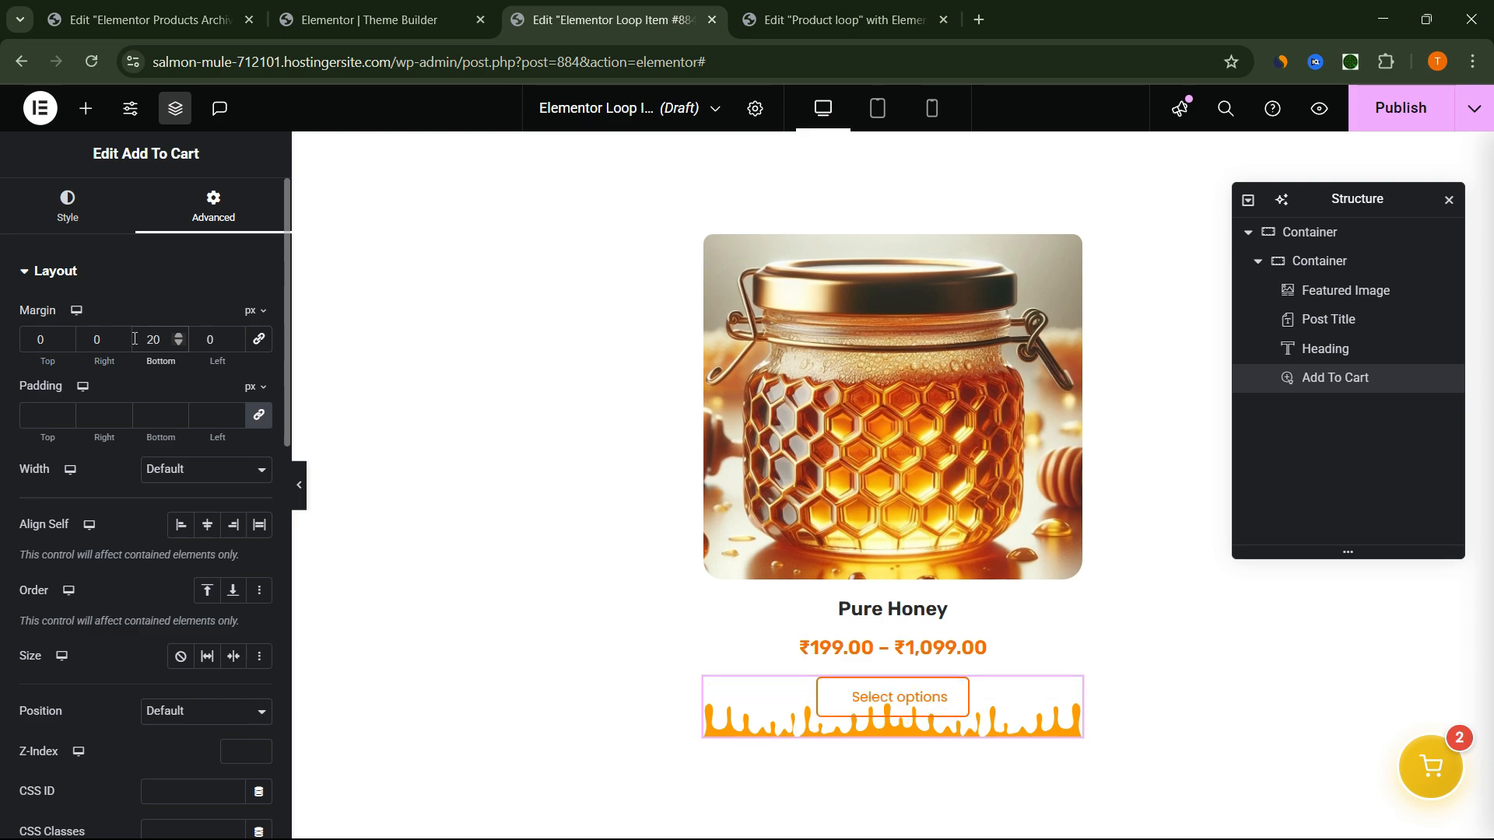
{"action": "key", "text": "BackSpace"}
{"action": "type", "text": "5"}
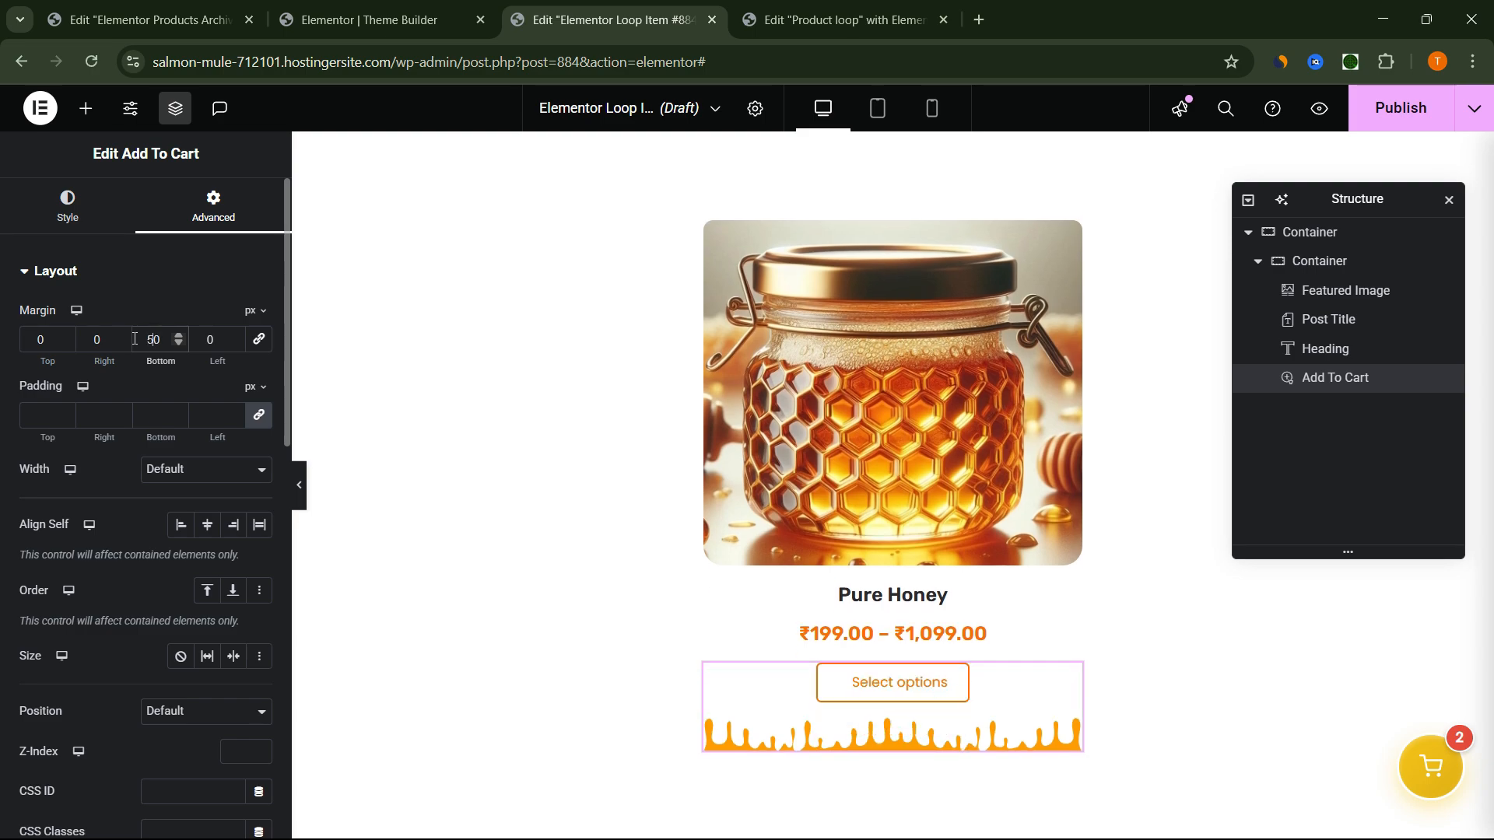
{"action": "key", "text": "BackSpace"}
{"action": "type", "text": "4"}
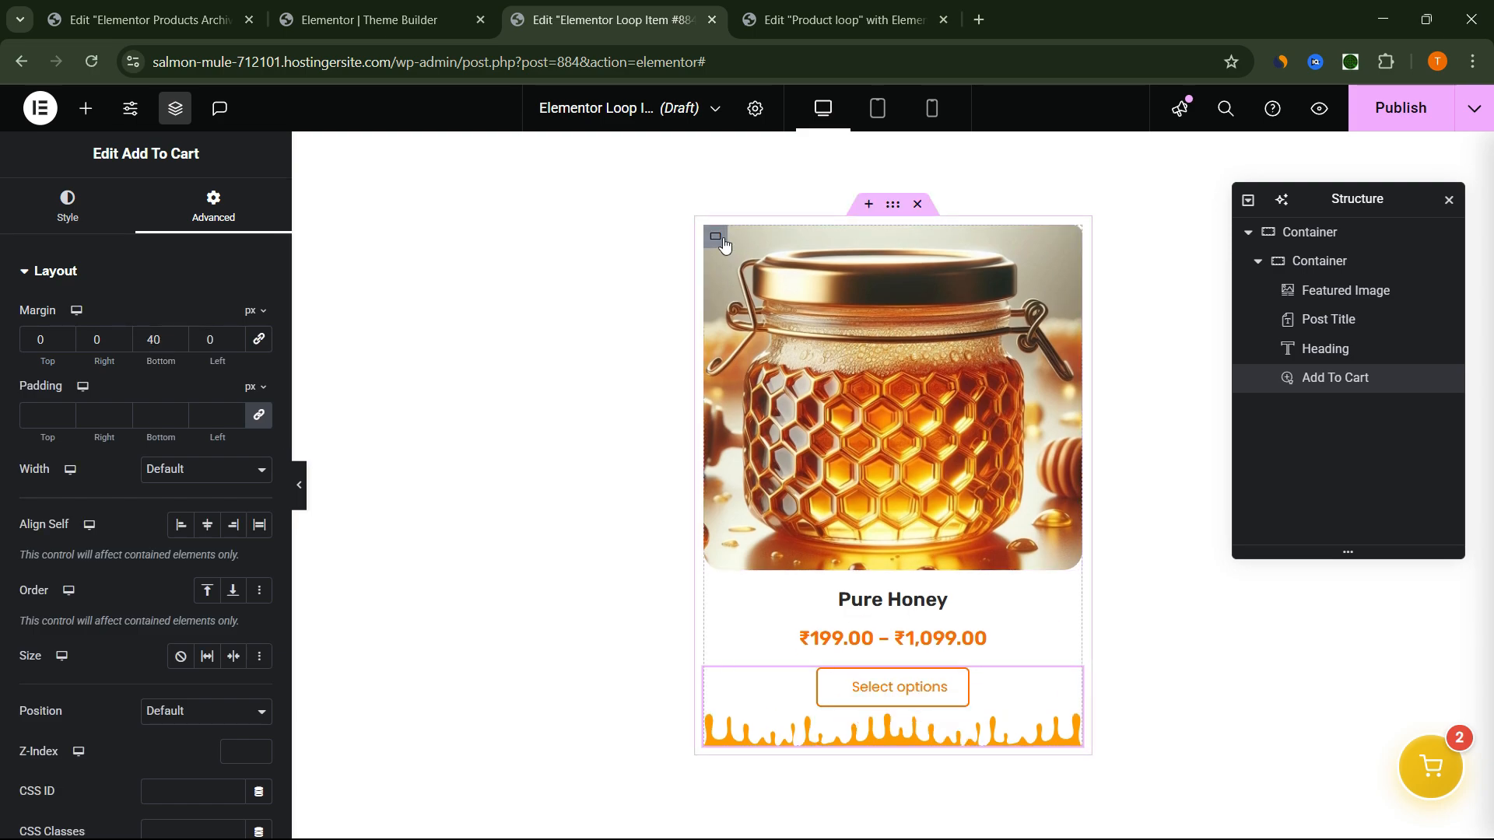
Give the inner container a solid border with a width of 1 px on all sides.
{"action": "left_click", "coordinate": [720, 241]}
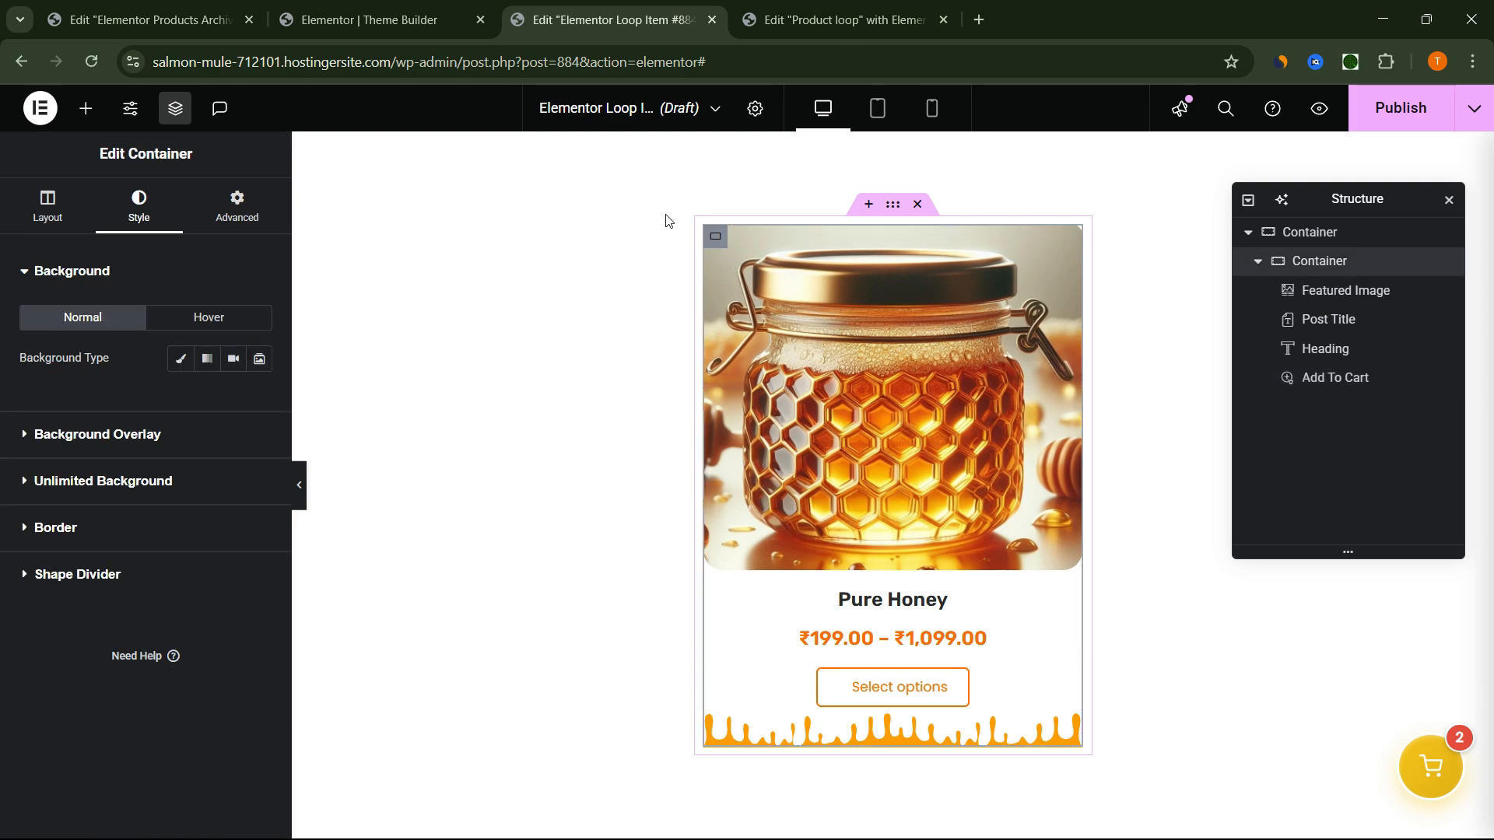
{"action": "left_click", "coordinate": [113, 520]}
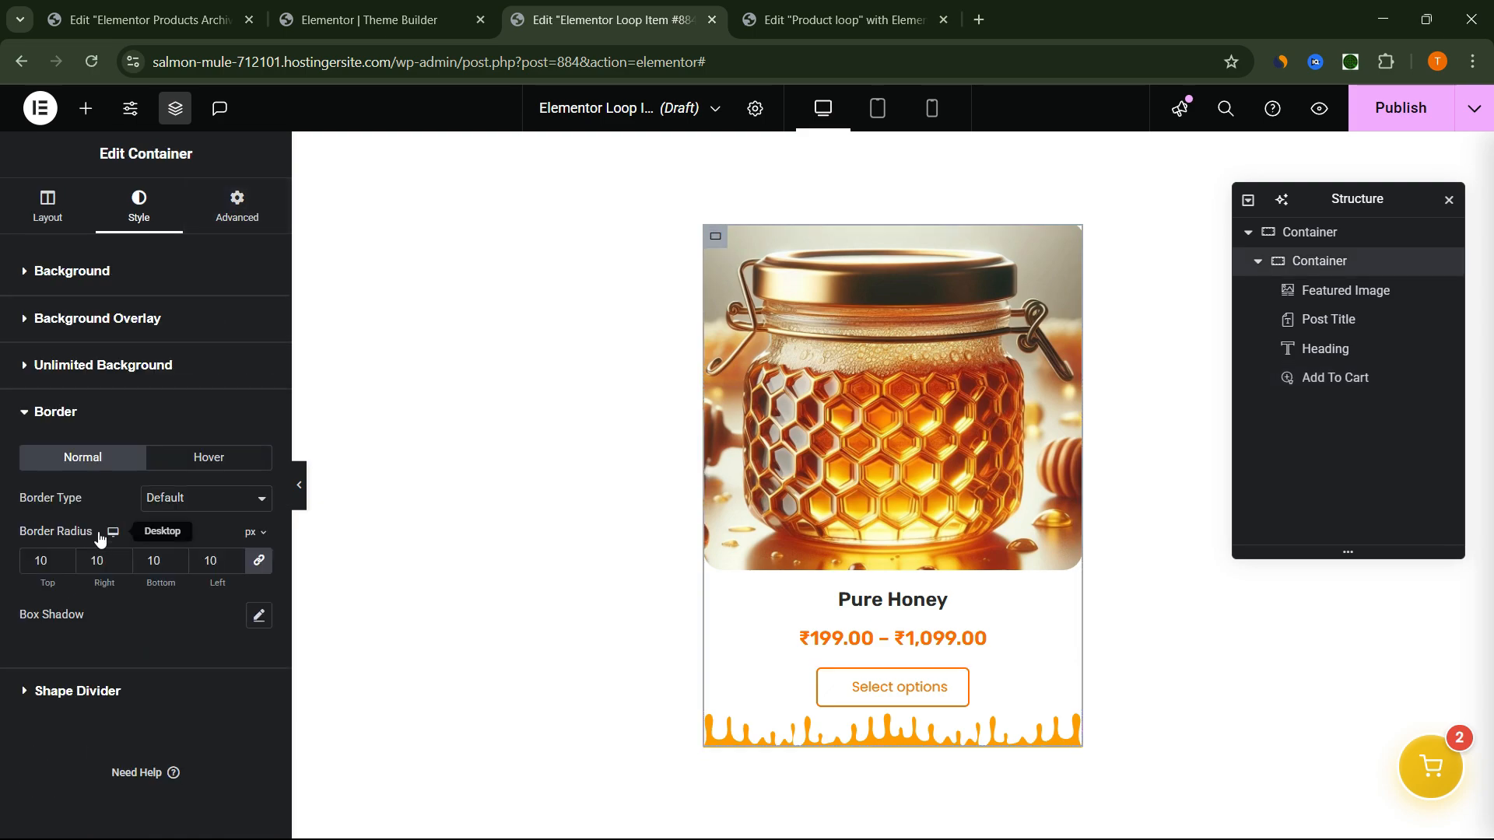
{"action": "left_click", "coordinate": [187, 512]}
{"action": "left_click", "coordinate": [182, 564]}
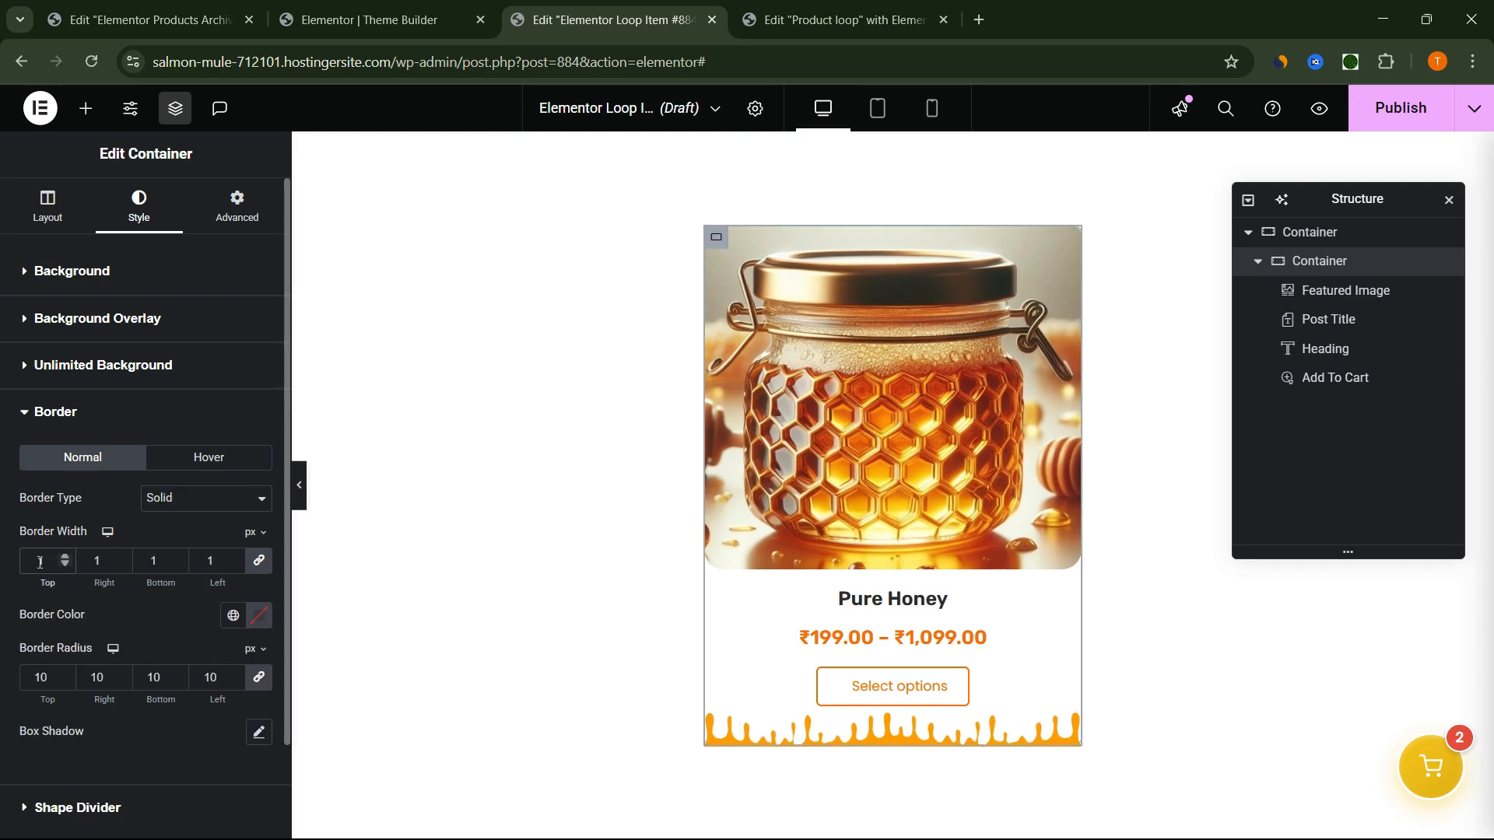
{"action": "left_click", "coordinate": [42, 561]}
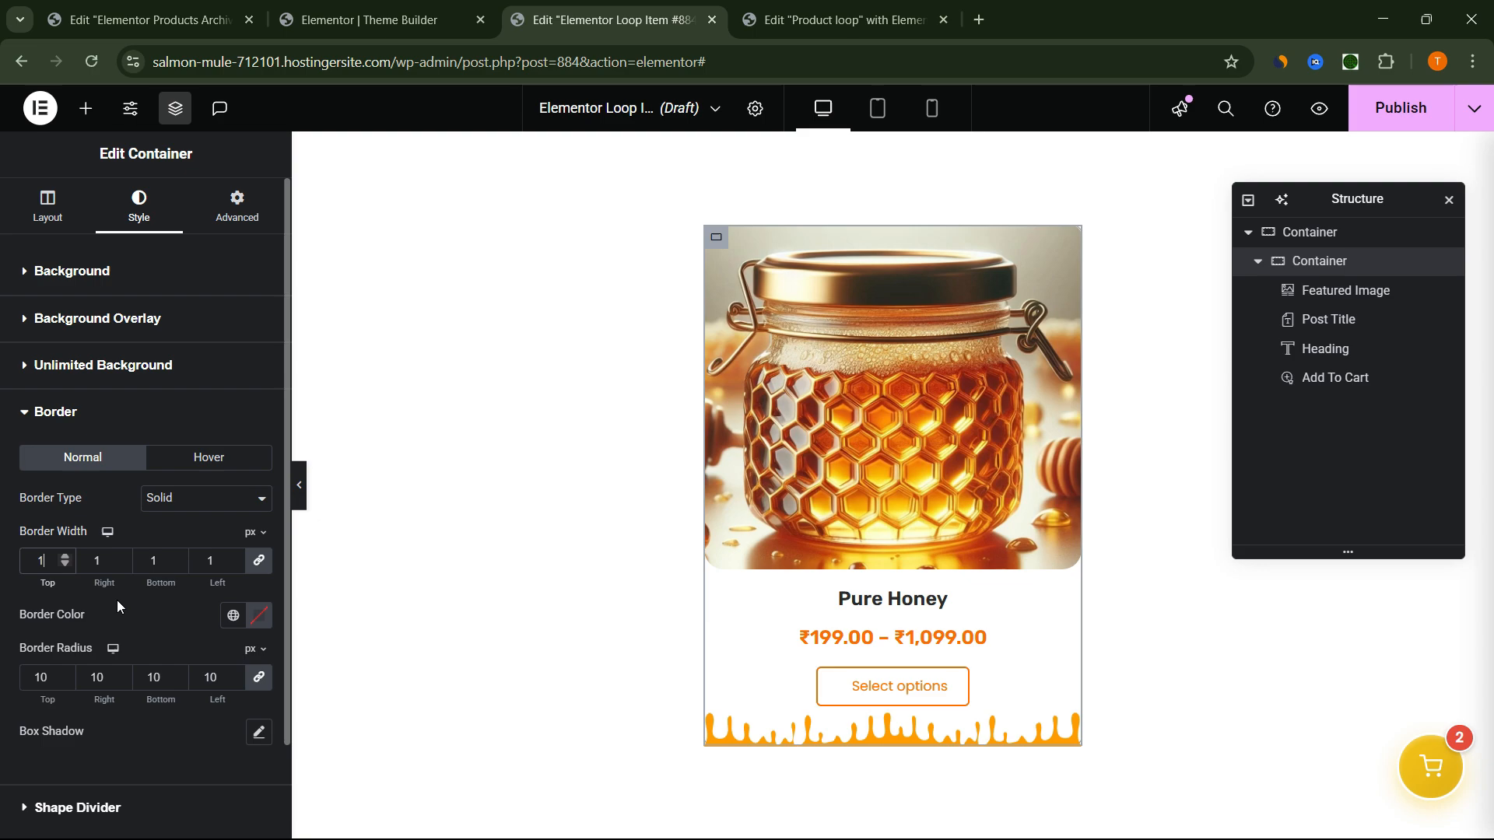
Color the inner container's border orange #FF8800 and preview the card without the editing panels.
{"action": "left_click", "coordinate": [259, 615]}
{"action": "left_click_drag", "start_coordinate": [148, 524], "coordinate": [166, 521]}
{"action": "left_click", "coordinate": [267, 418]}
{"action": "left_click_drag", "start_coordinate": [267, 419], "coordinate": [381, 361]}
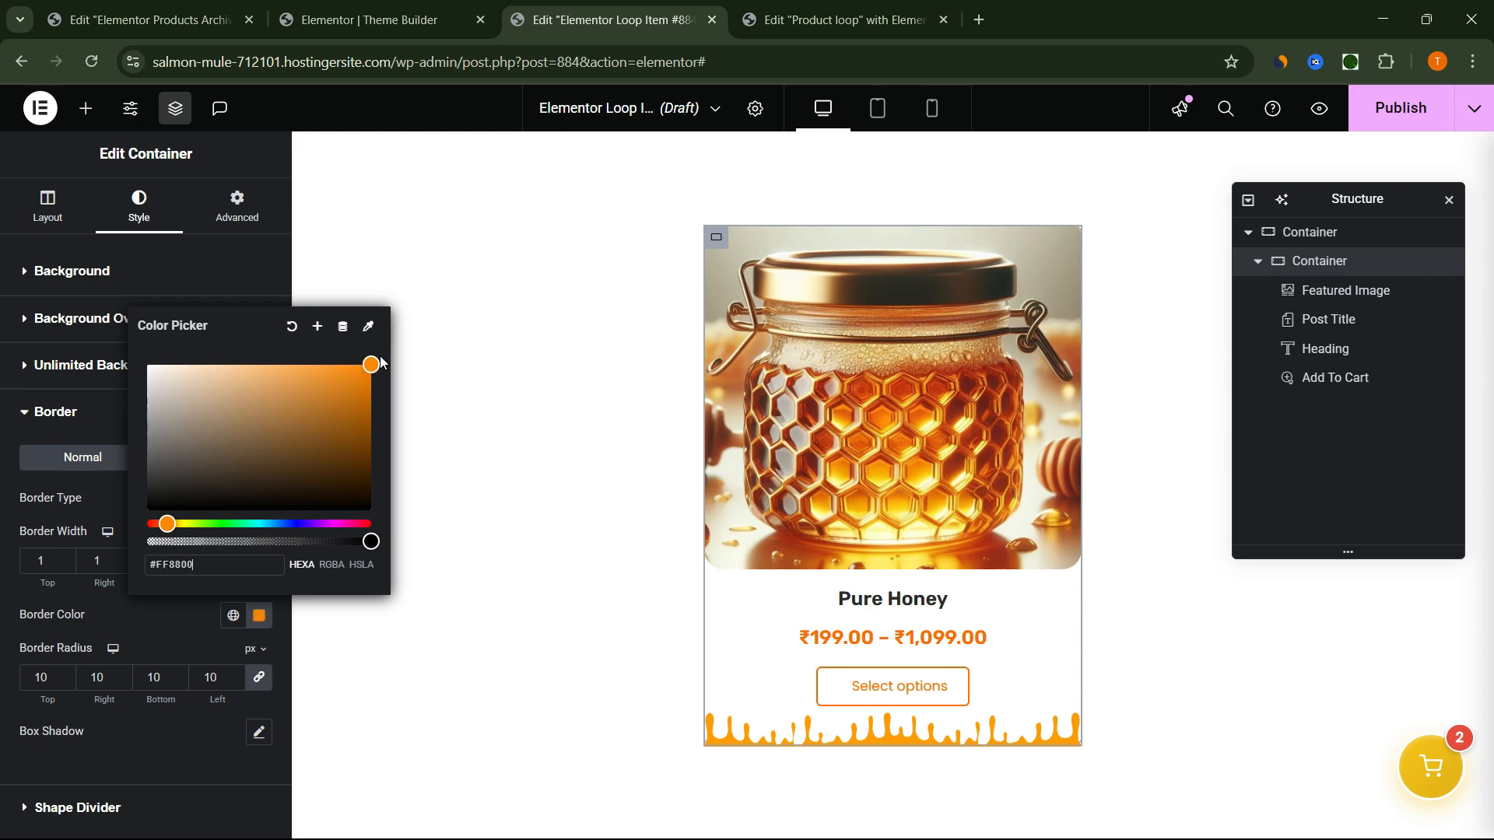
{"action": "left_click", "coordinate": [4, 491]}
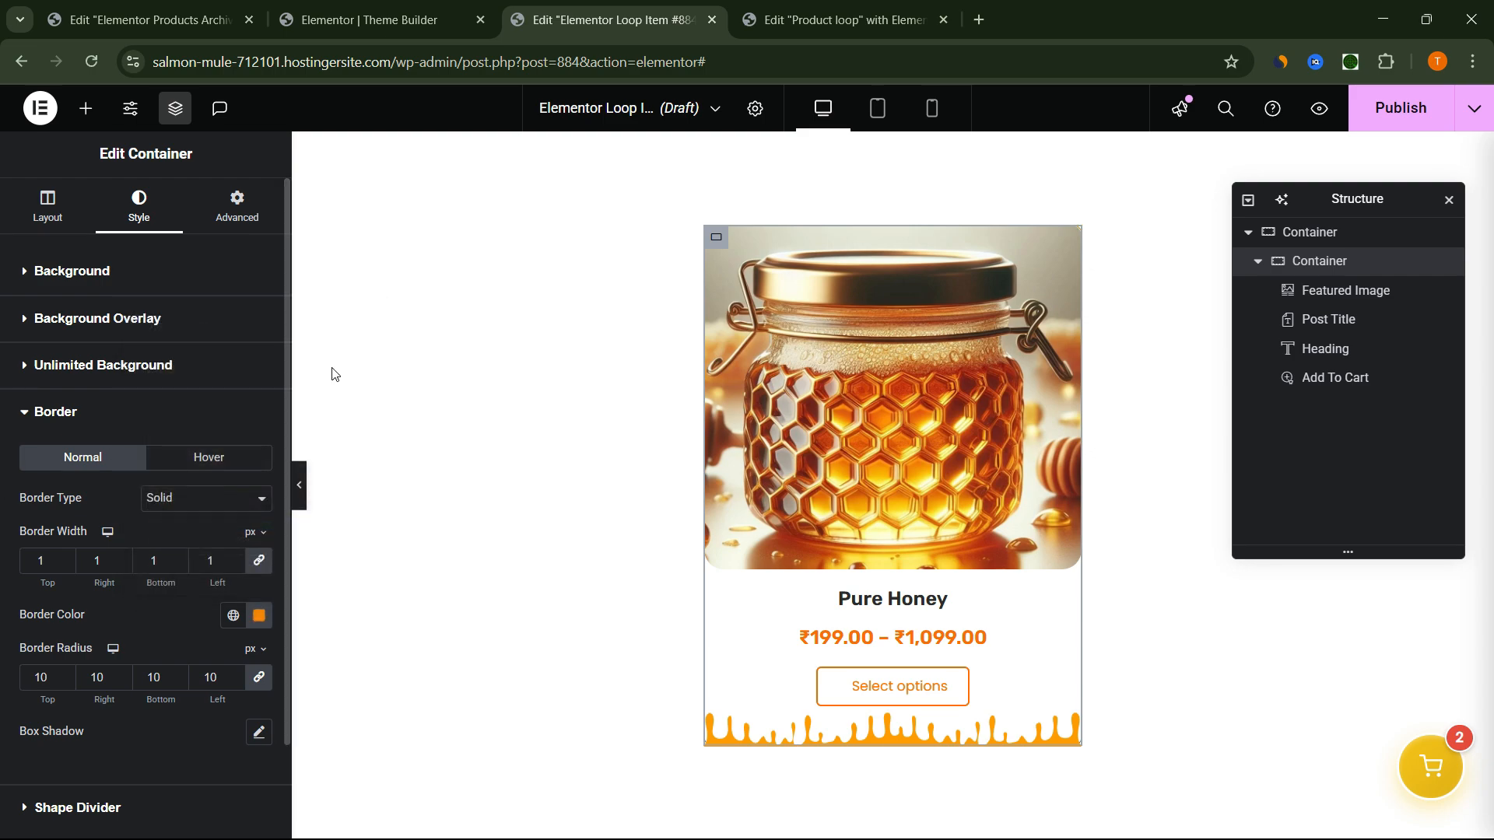
{"action": "left_click", "coordinate": [304, 479]}
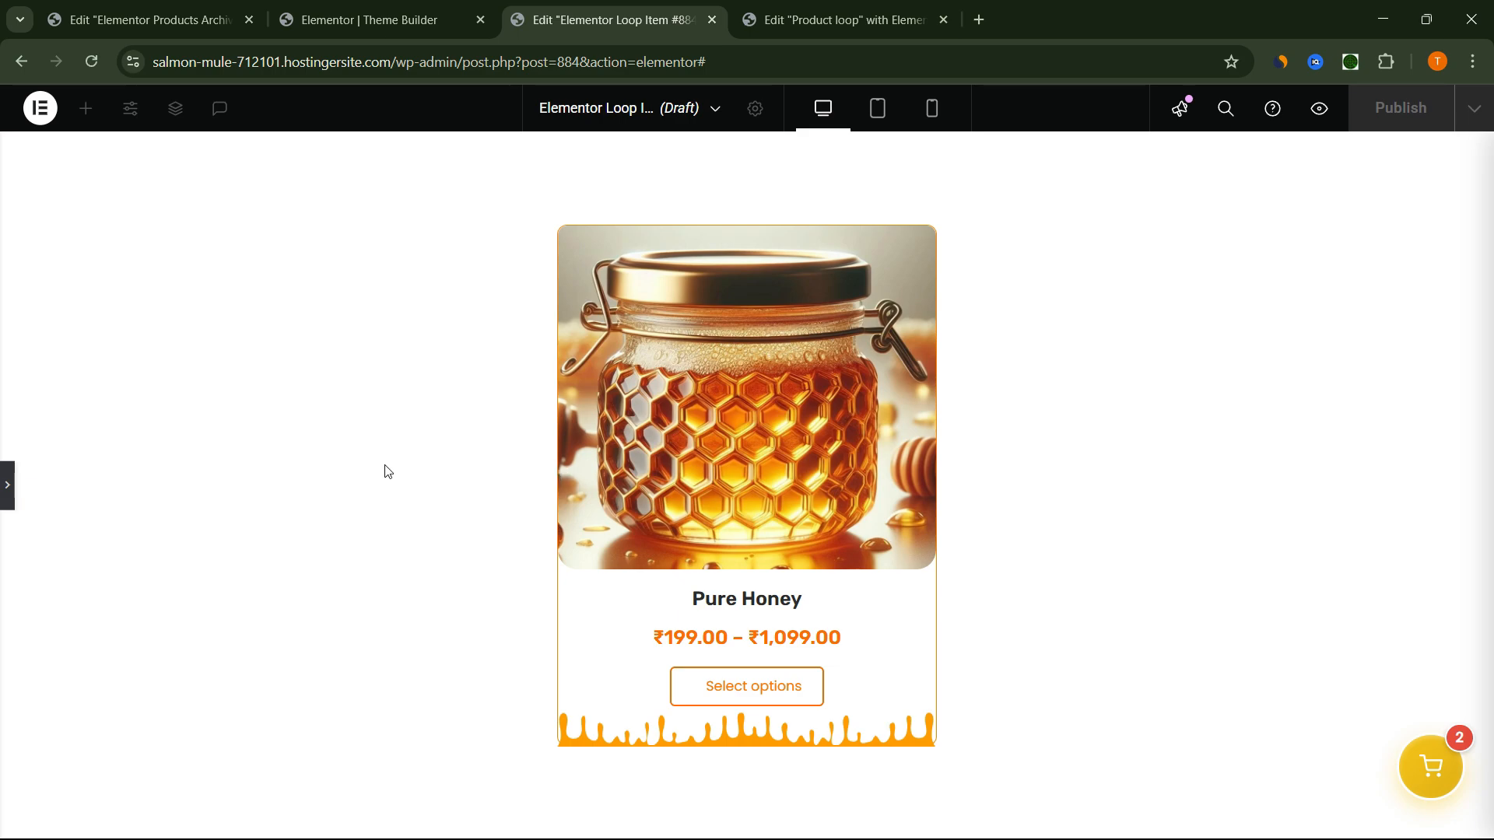
{"action": "left_click", "coordinate": [7, 487]}
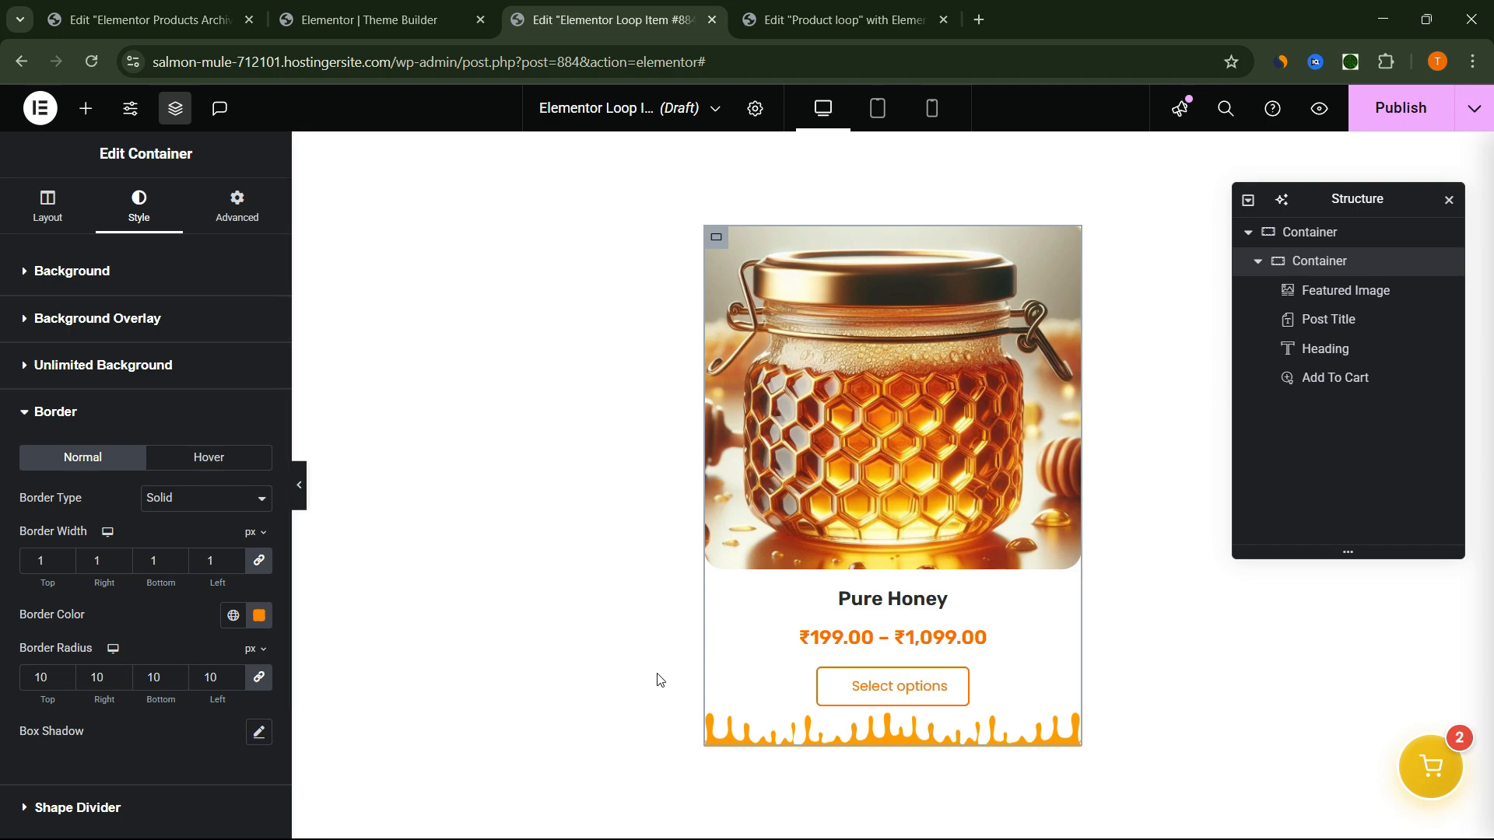
Unlink the inner container's border radius values, set Bottom and Left to 5 px, and preview the card.
{"action": "left_click", "coordinate": [260, 683]}
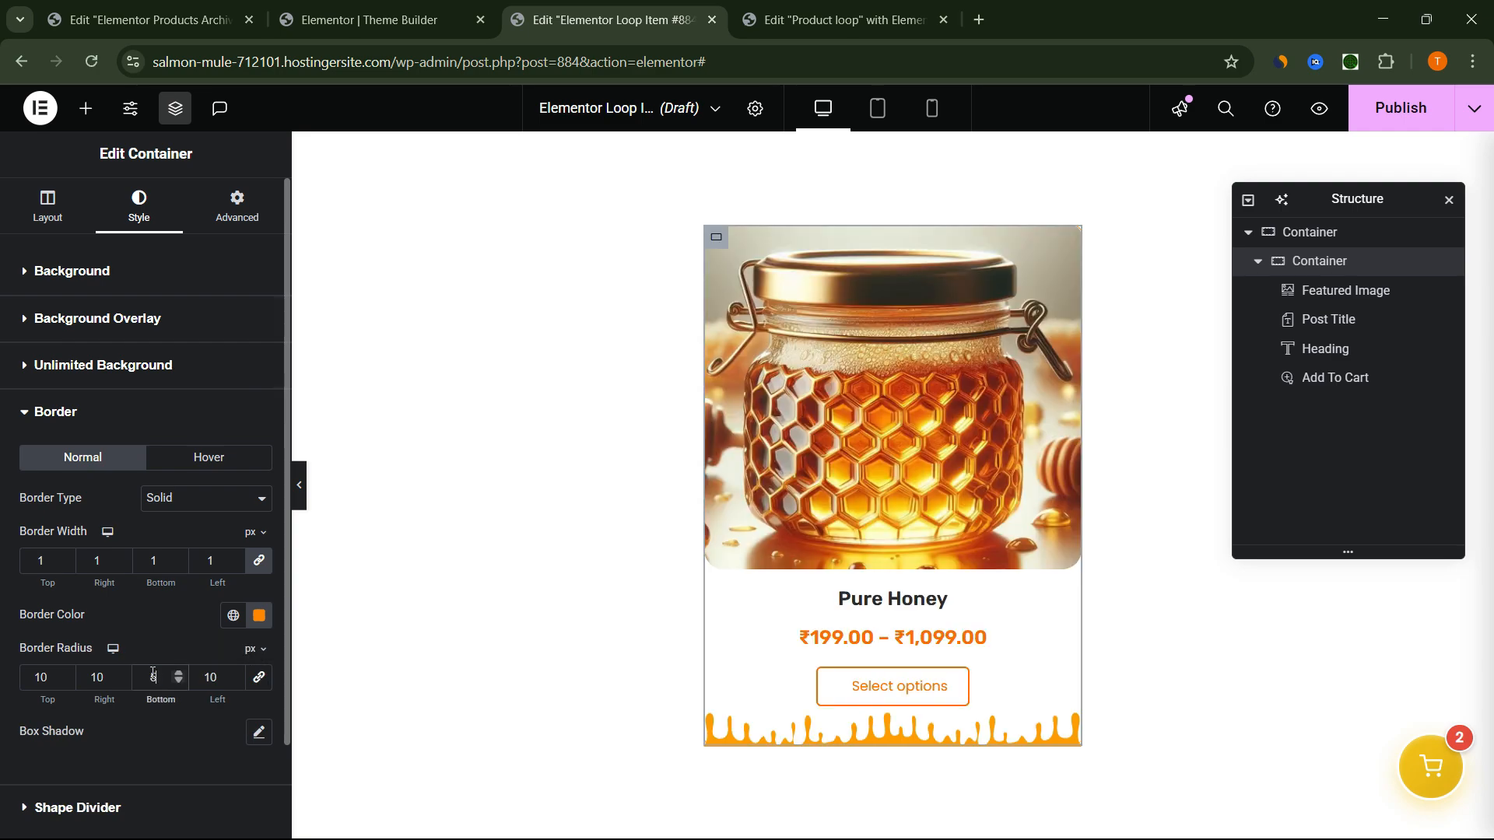
{"action": "key", "text": "Tab"}
{"action": "type", "text": "5"}
{"action": "left_click", "coordinate": [299, 506]}
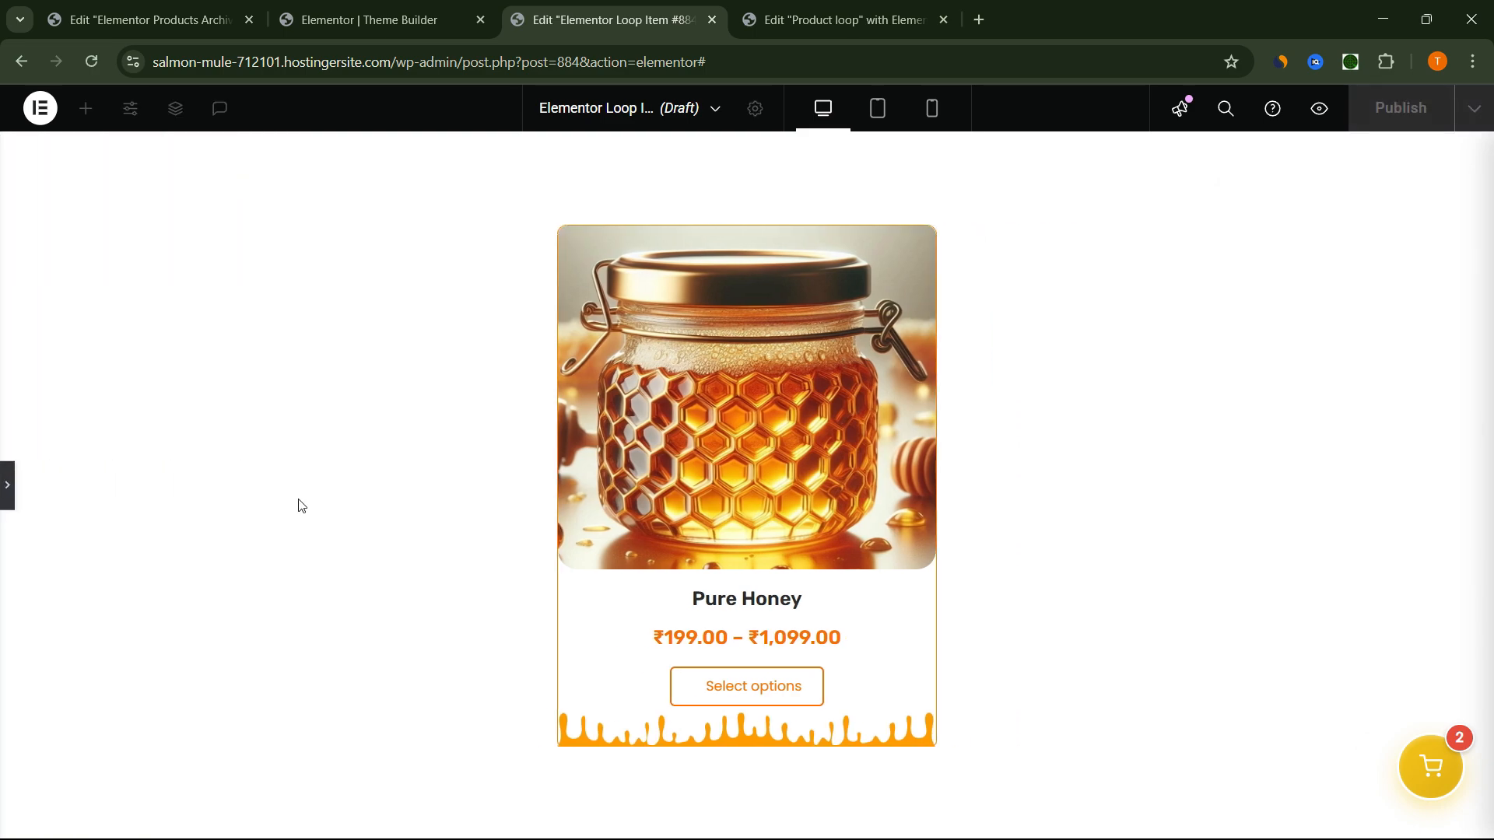
{"action": "left_click", "coordinate": [7, 485]}
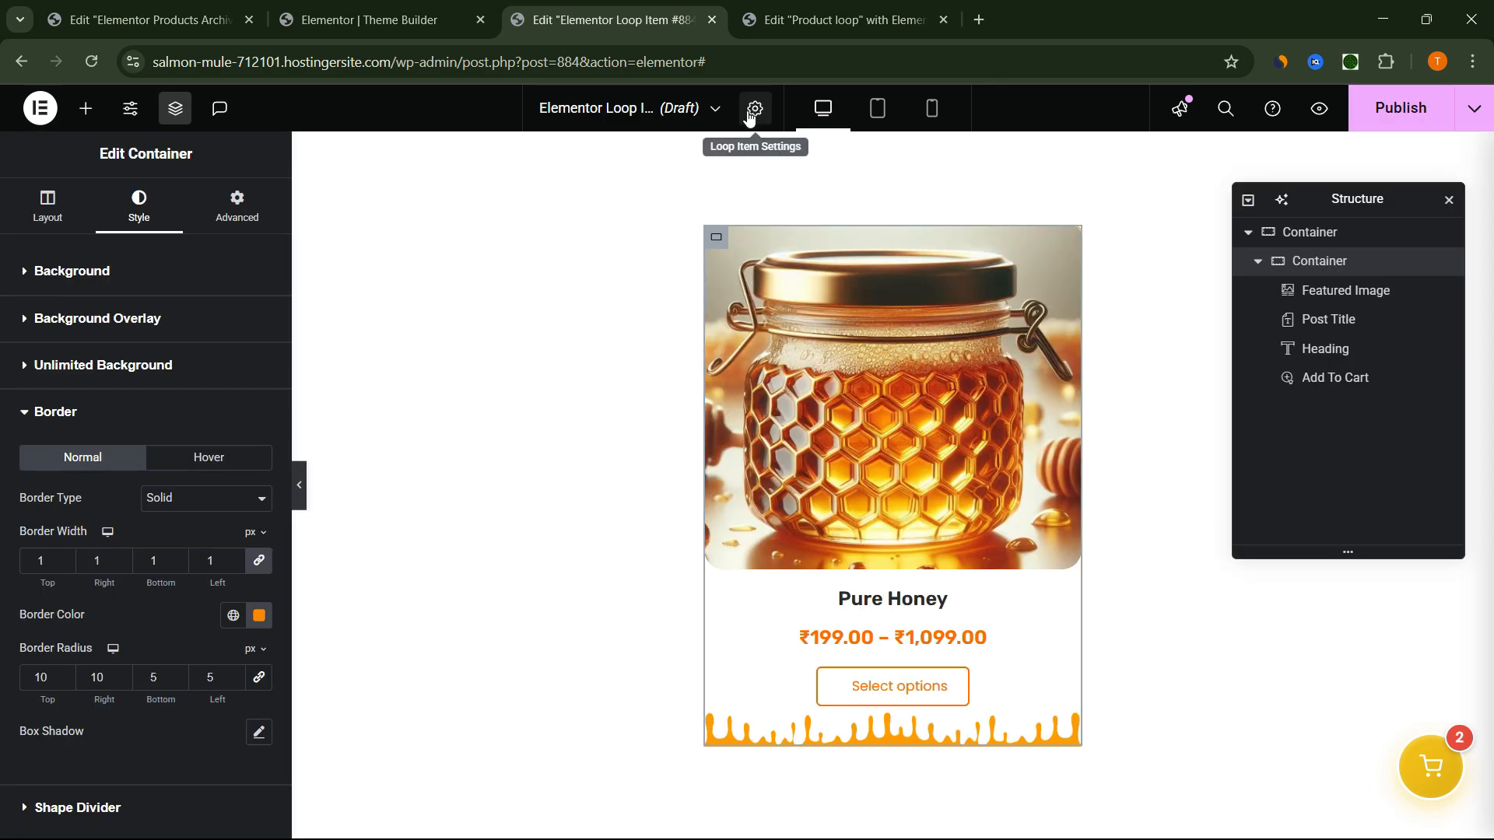
Title the loop item "Product loop 2" in its settings and publish the template.
{"action": "left_click", "coordinate": [755, 108]}
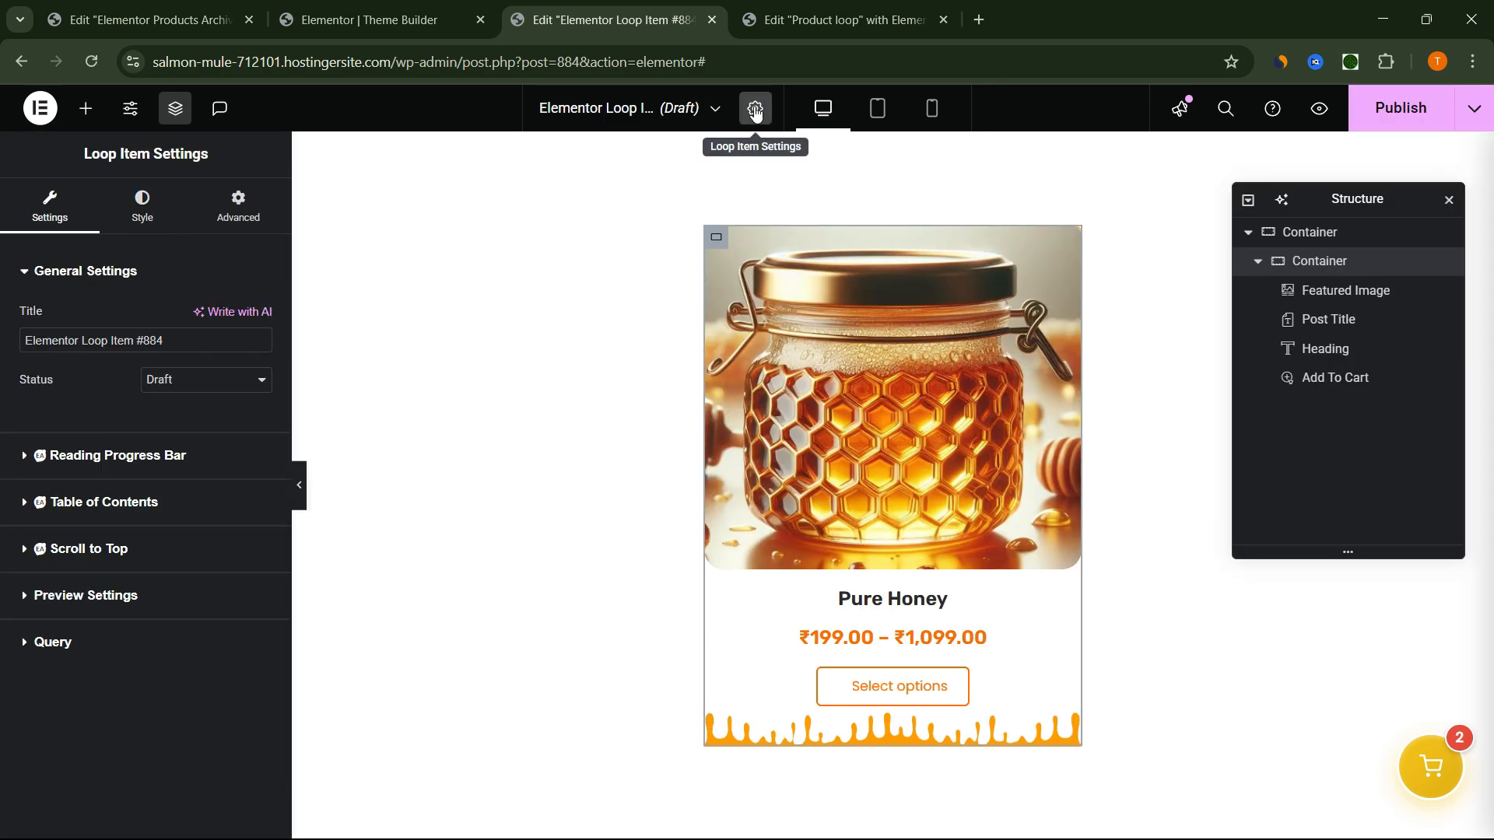
{"action": "triple_click", "coordinate": [189, 346]}
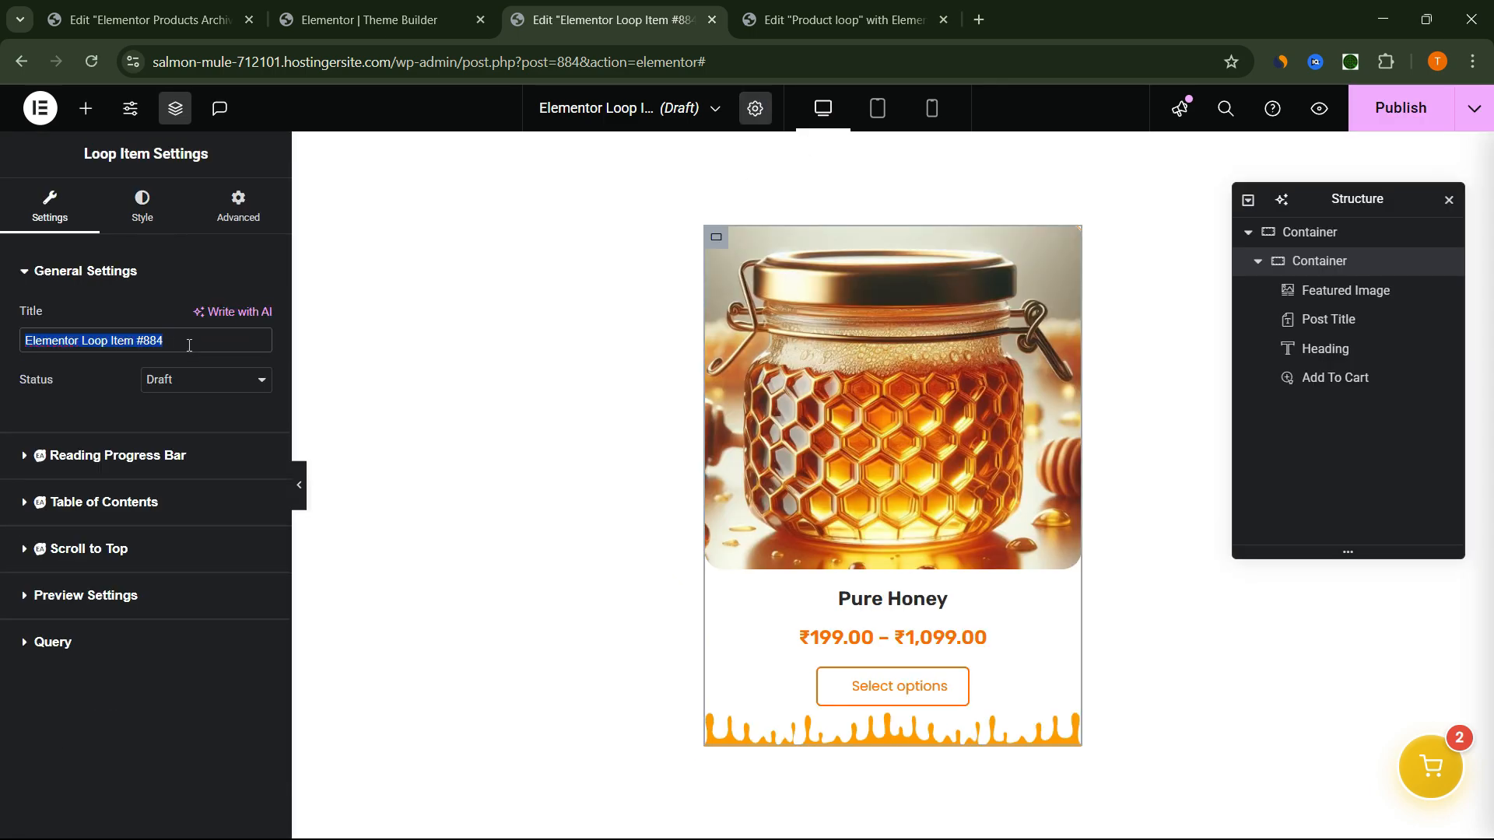
{"action": "type", "text": "Produc"}
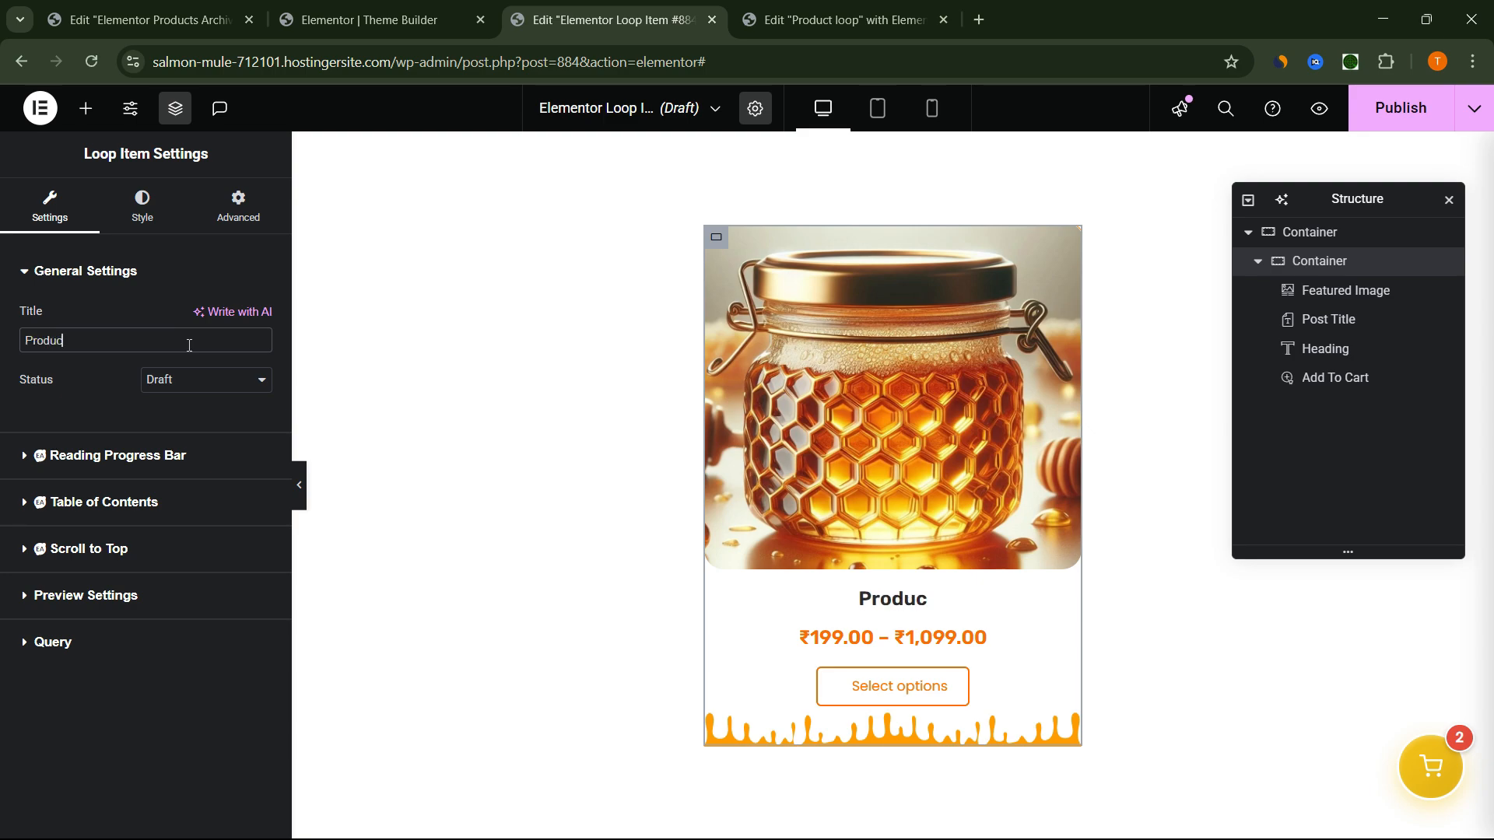
{"action": "type", "text": "t loop"}
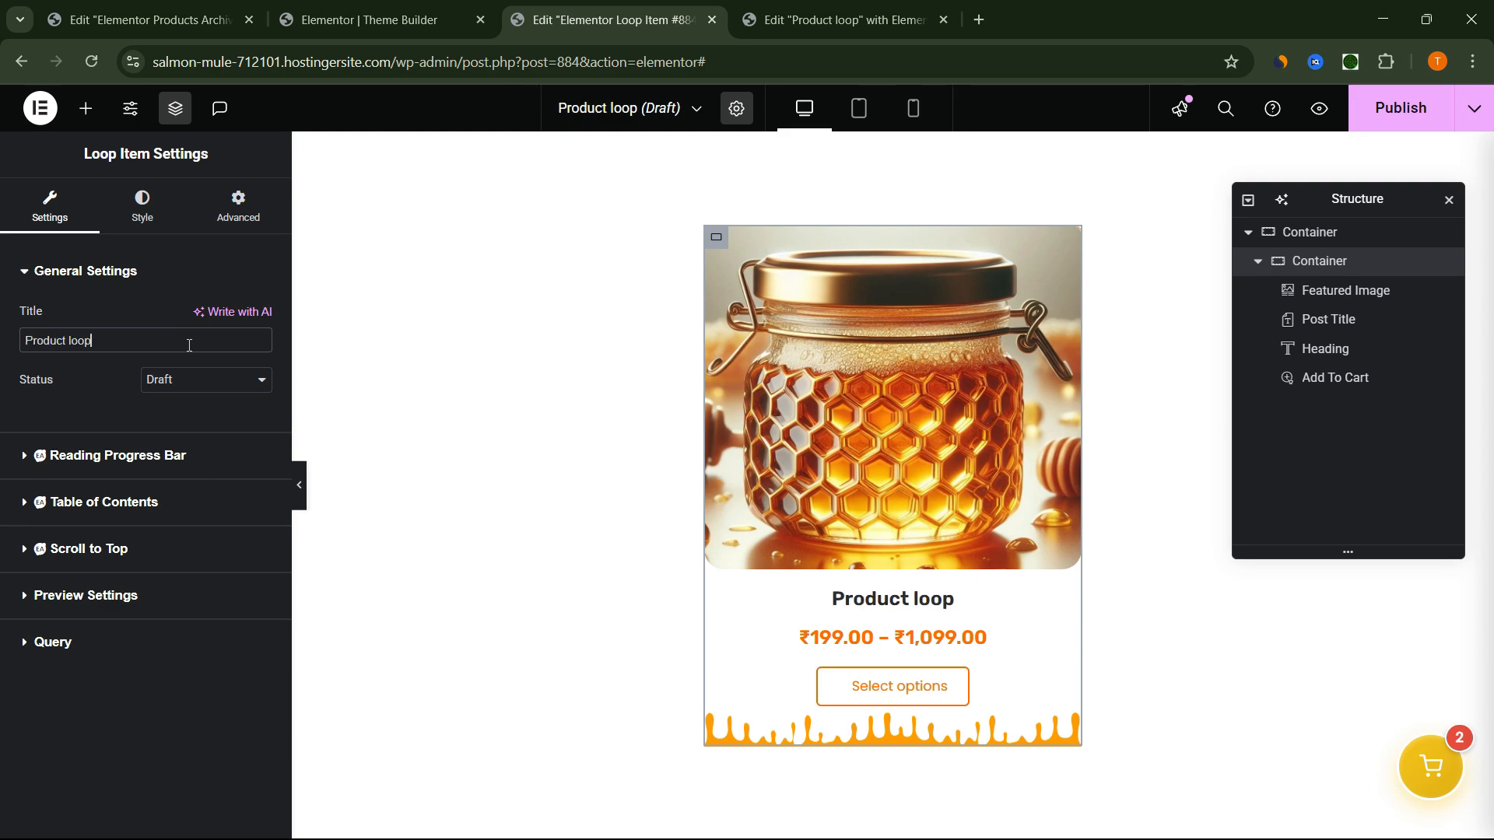
{"action": "type", "text": " 2"}
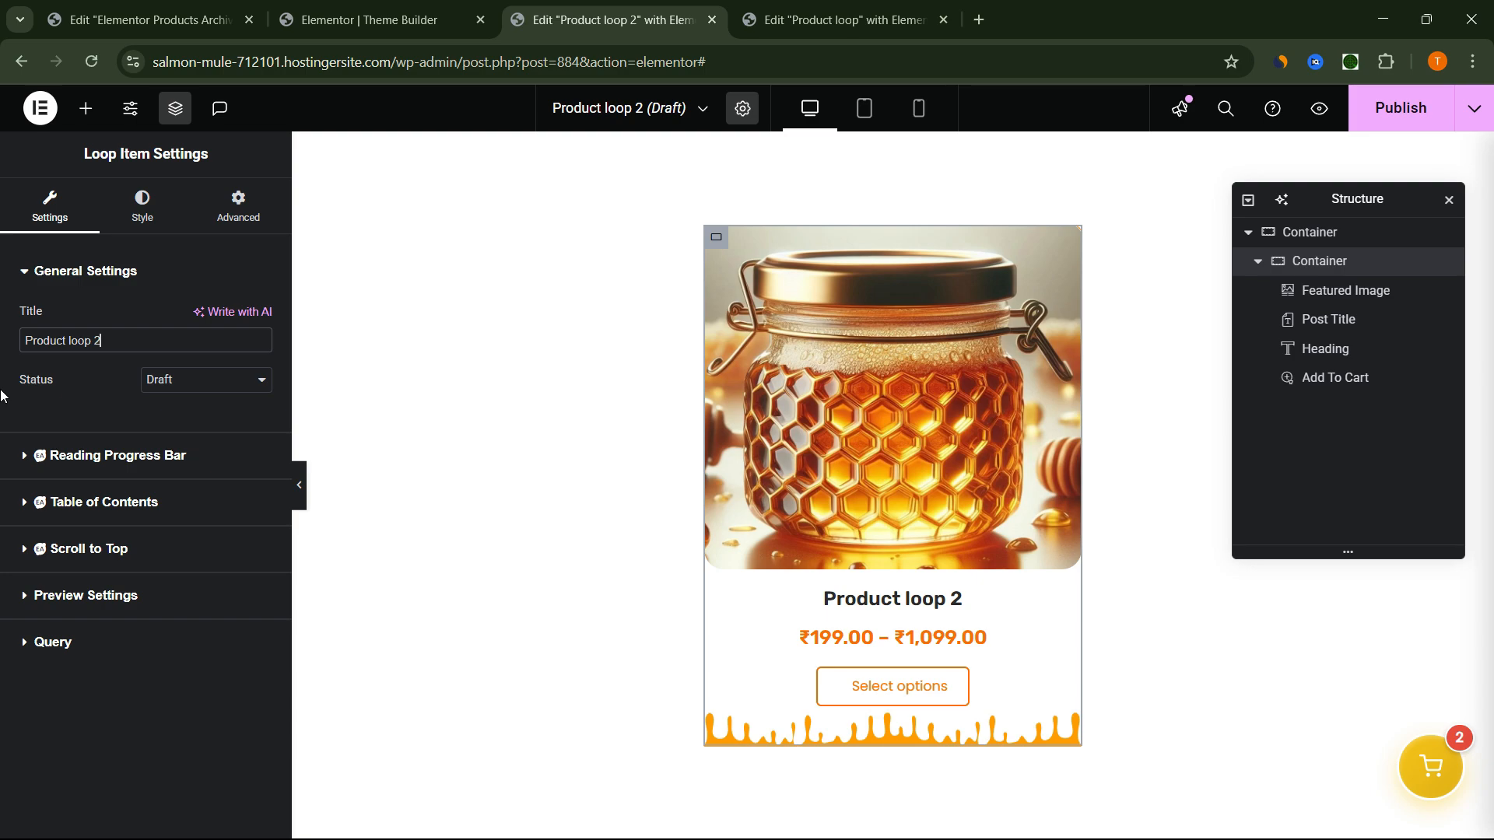
{"action": "left_click", "coordinate": [1410, 113]}
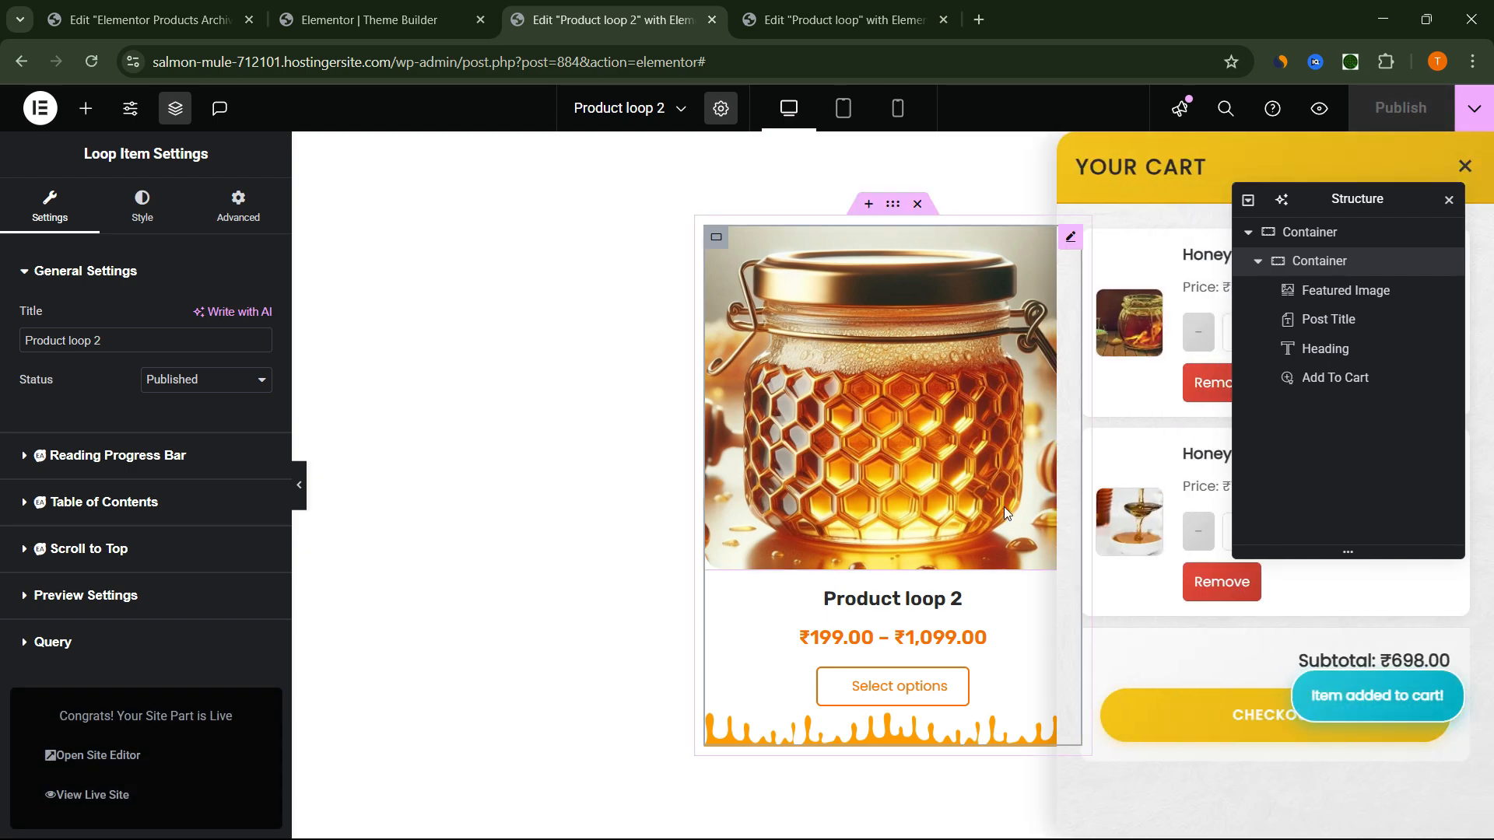
Switch to the Products Archive template and add a single-column Flexbox container with downward direction below the product listing.
{"action": "left_click", "coordinate": [333, 11]}
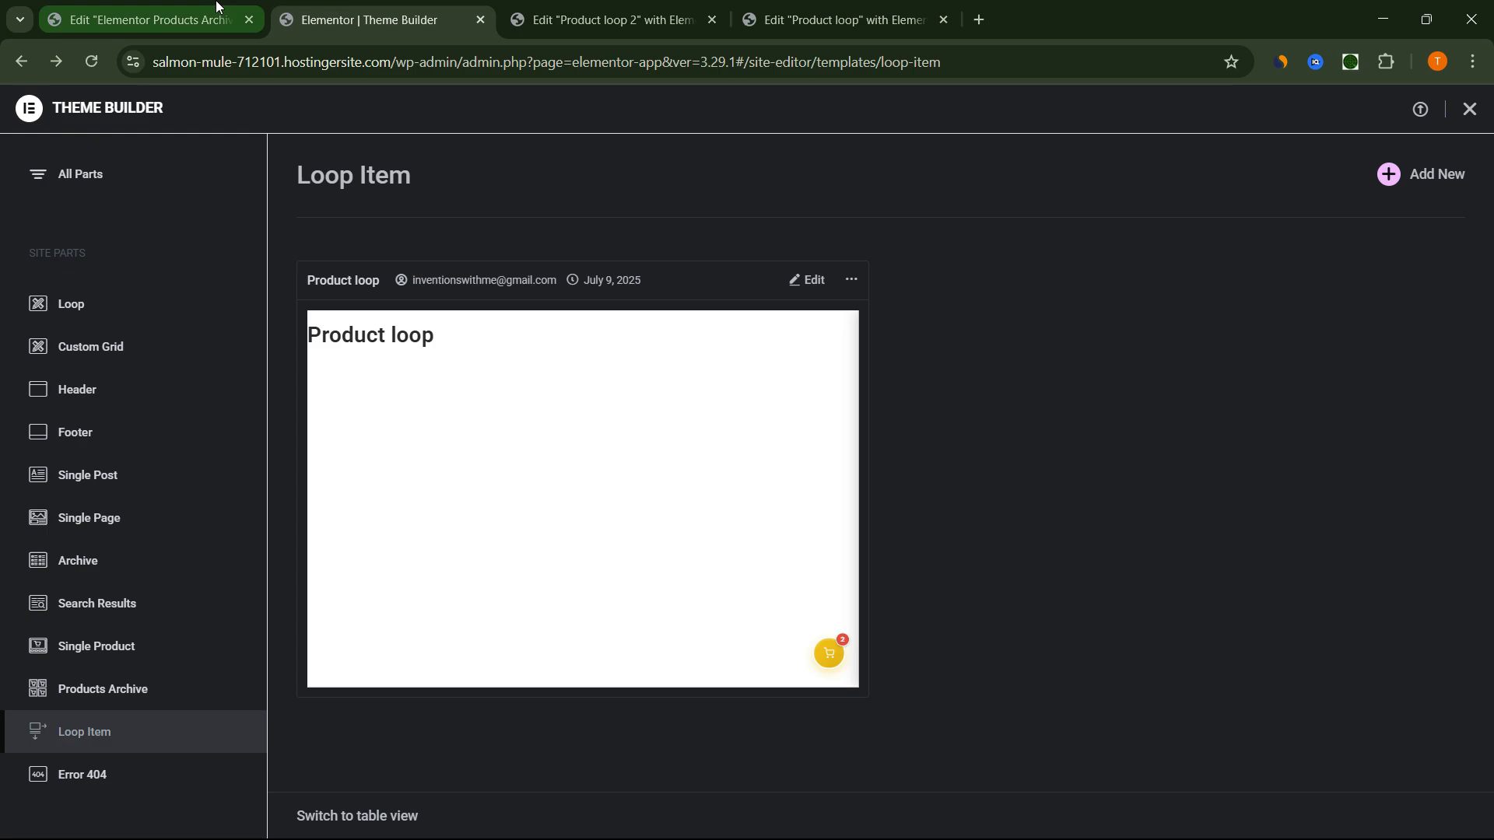
{"action": "left_click", "coordinate": [141, 20]}
{"action": "scroll", "coordinate": [768, 334], "scroll_direction": "down", "scroll_amount": 2}
{"action": "scroll", "coordinate": [707, 399], "scroll_direction": "up", "scroll_amount": 2}
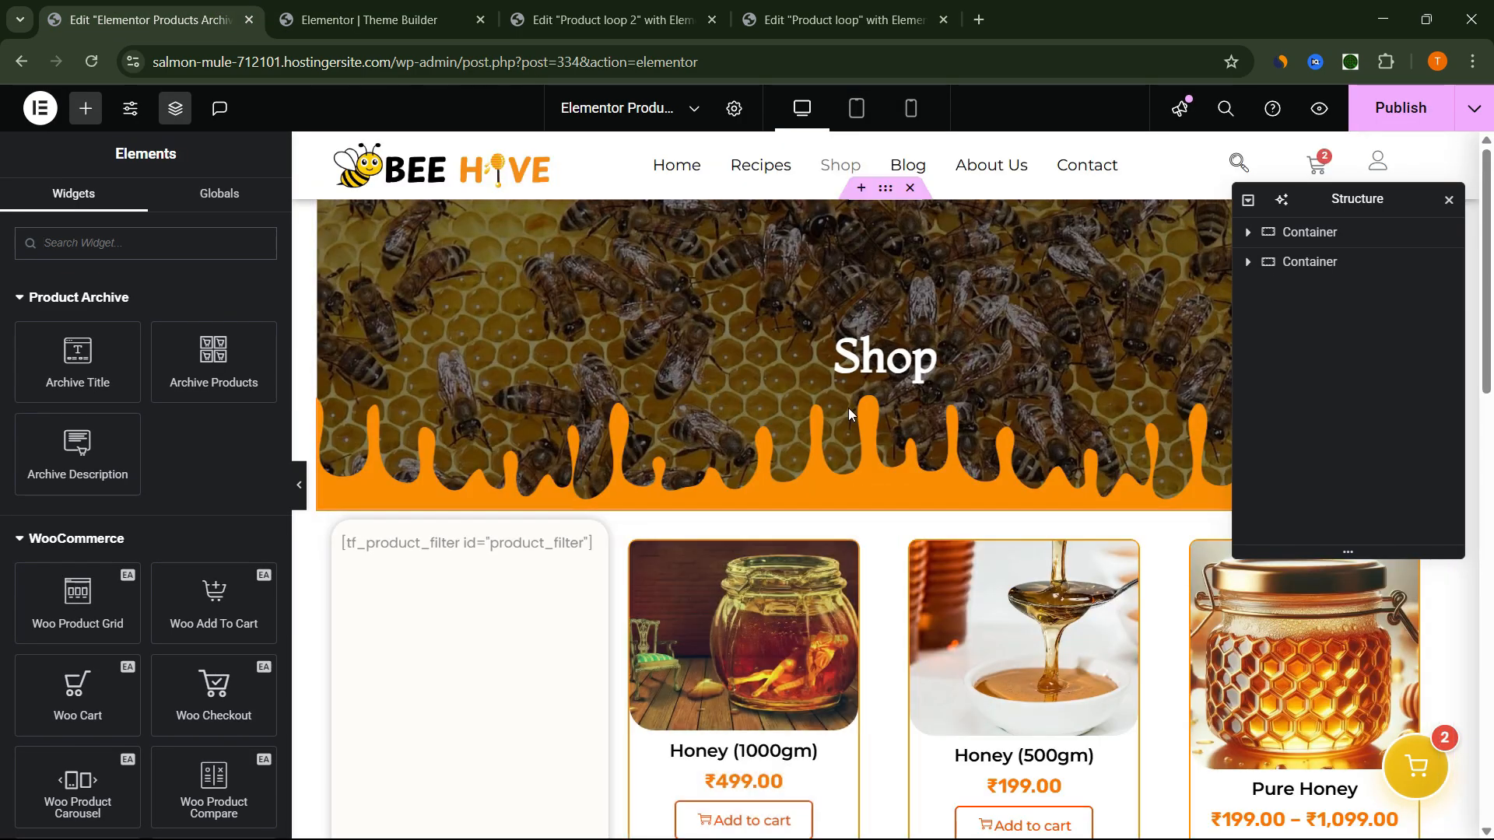
{"action": "scroll", "coordinate": [831, 386], "scroll_direction": "down", "scroll_amount": 1}
{"action": "scroll", "coordinate": [831, 389], "scroll_direction": "down", "scroll_amount": 15}
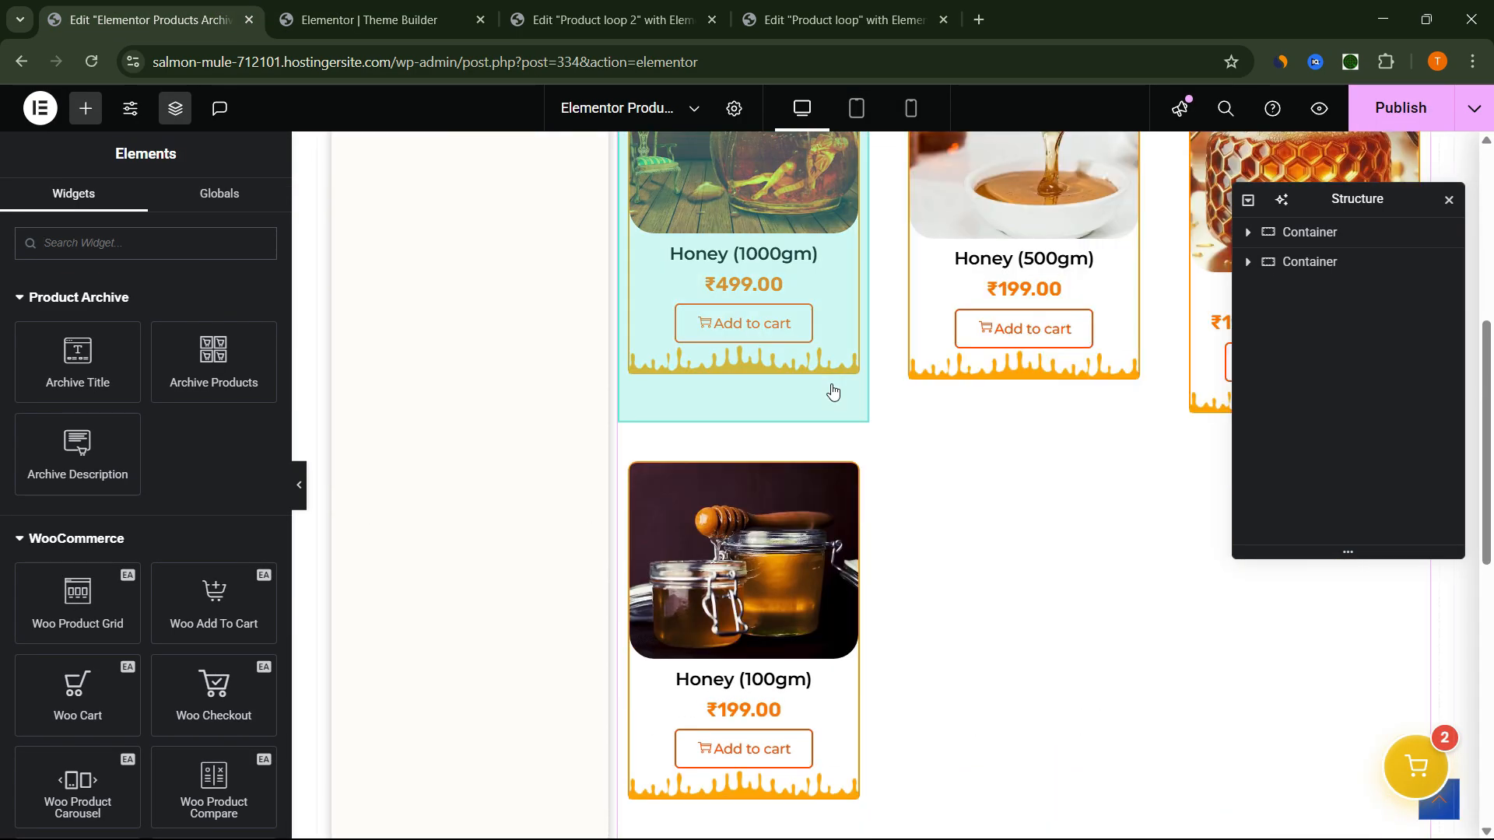
{"action": "scroll", "coordinate": [802, 273], "scroll_direction": "up", "scroll_amount": 1}
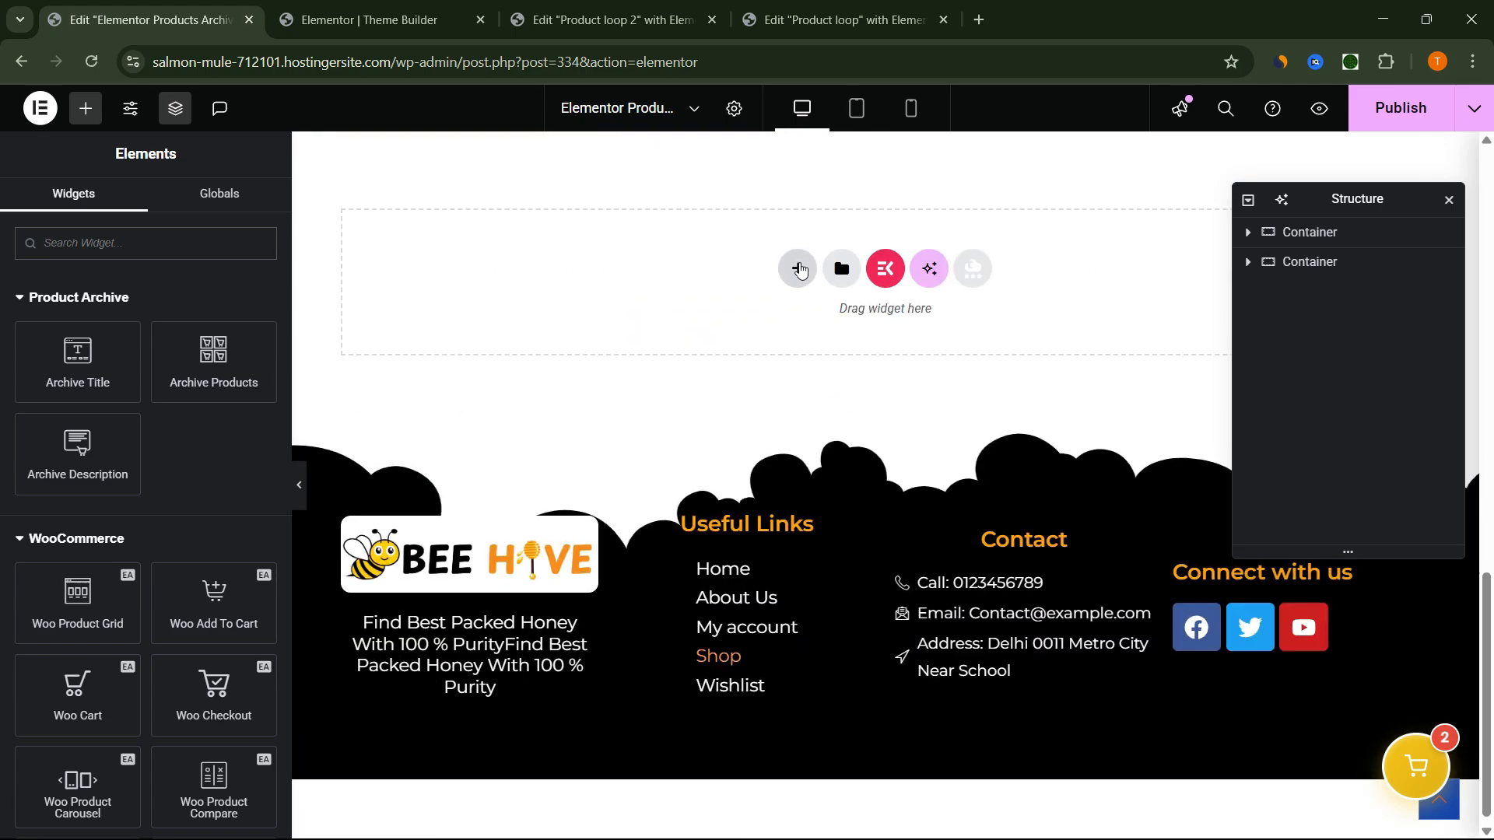
{"action": "left_click", "coordinate": [797, 287]}
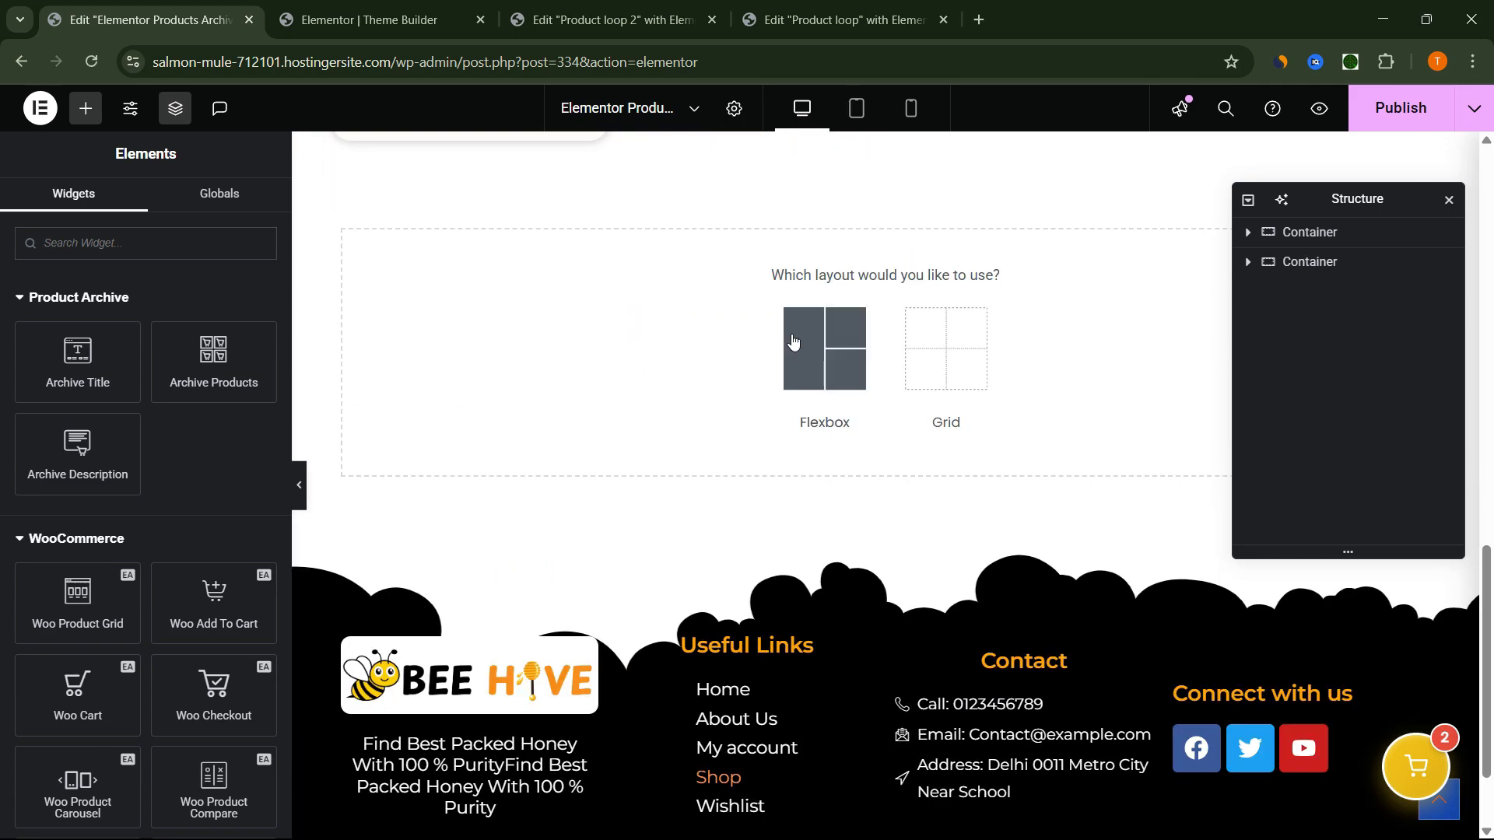
{"action": "left_click", "coordinate": [788, 323]}
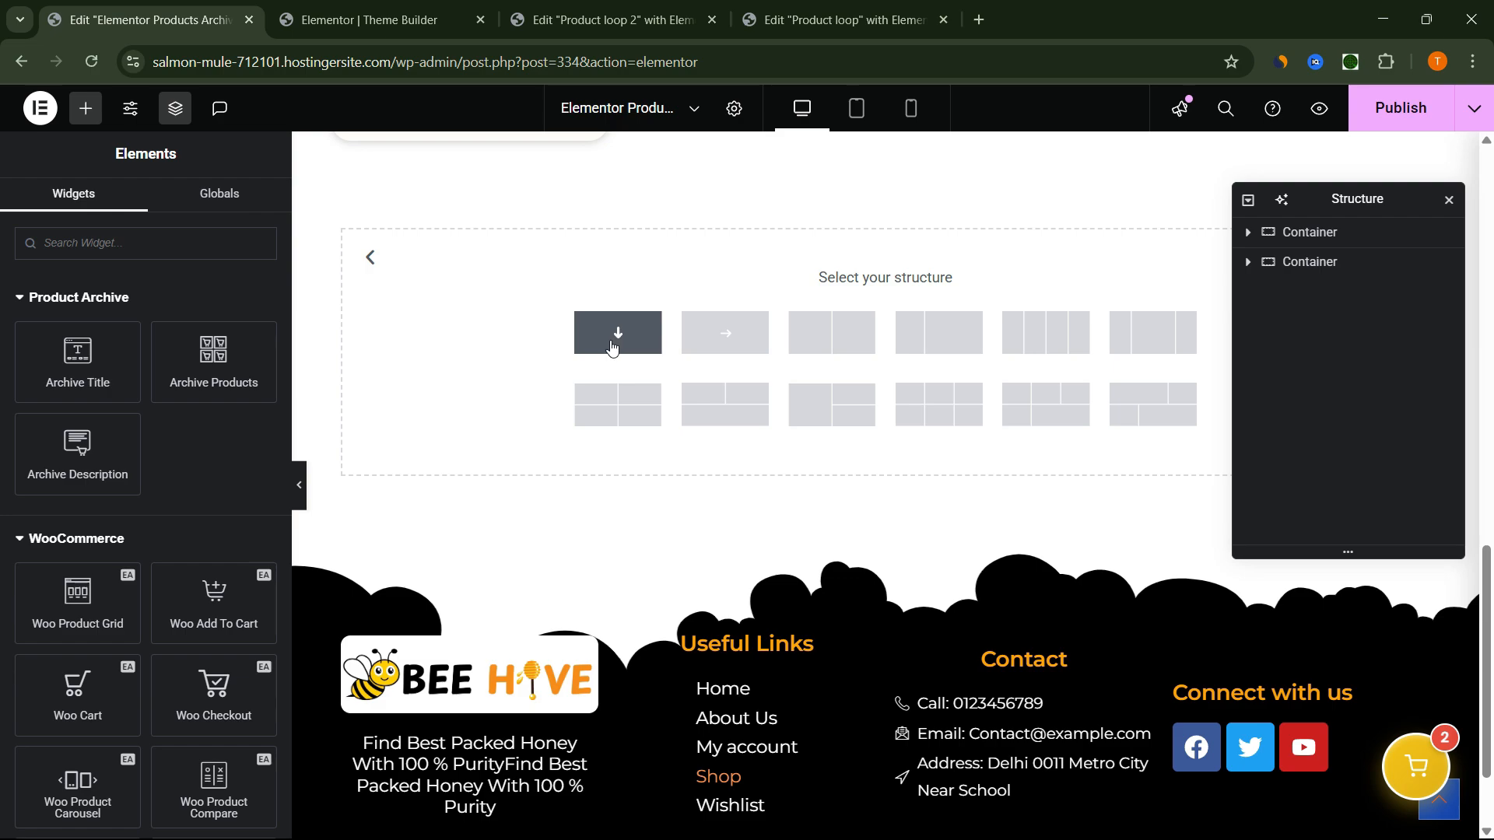
{"action": "left_click", "coordinate": [616, 333]}
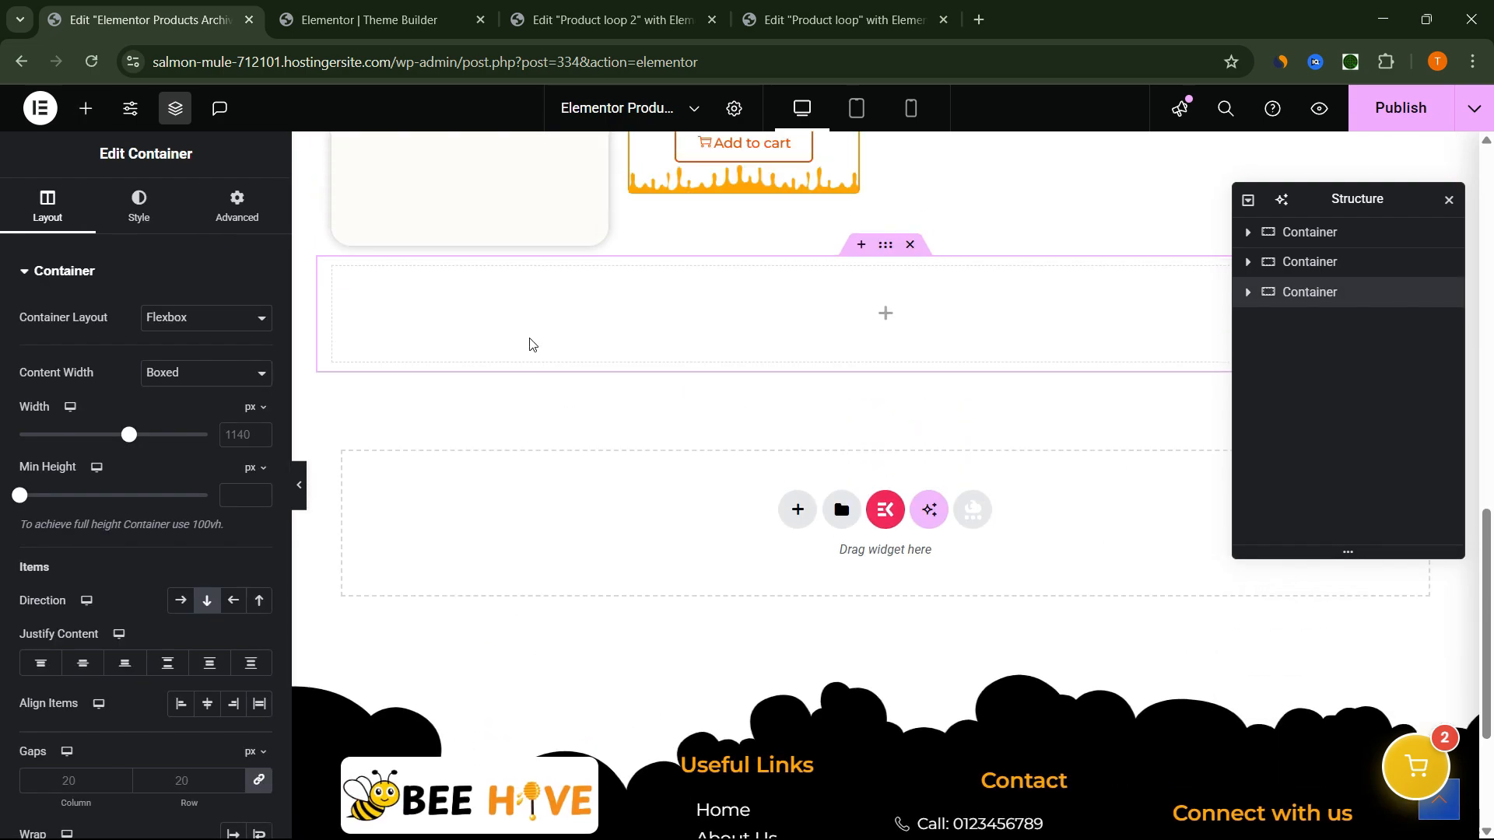
Place a Loop Grid widget in the new container and set its template type to Products.
{"action": "left_click", "coordinate": [86, 108]}
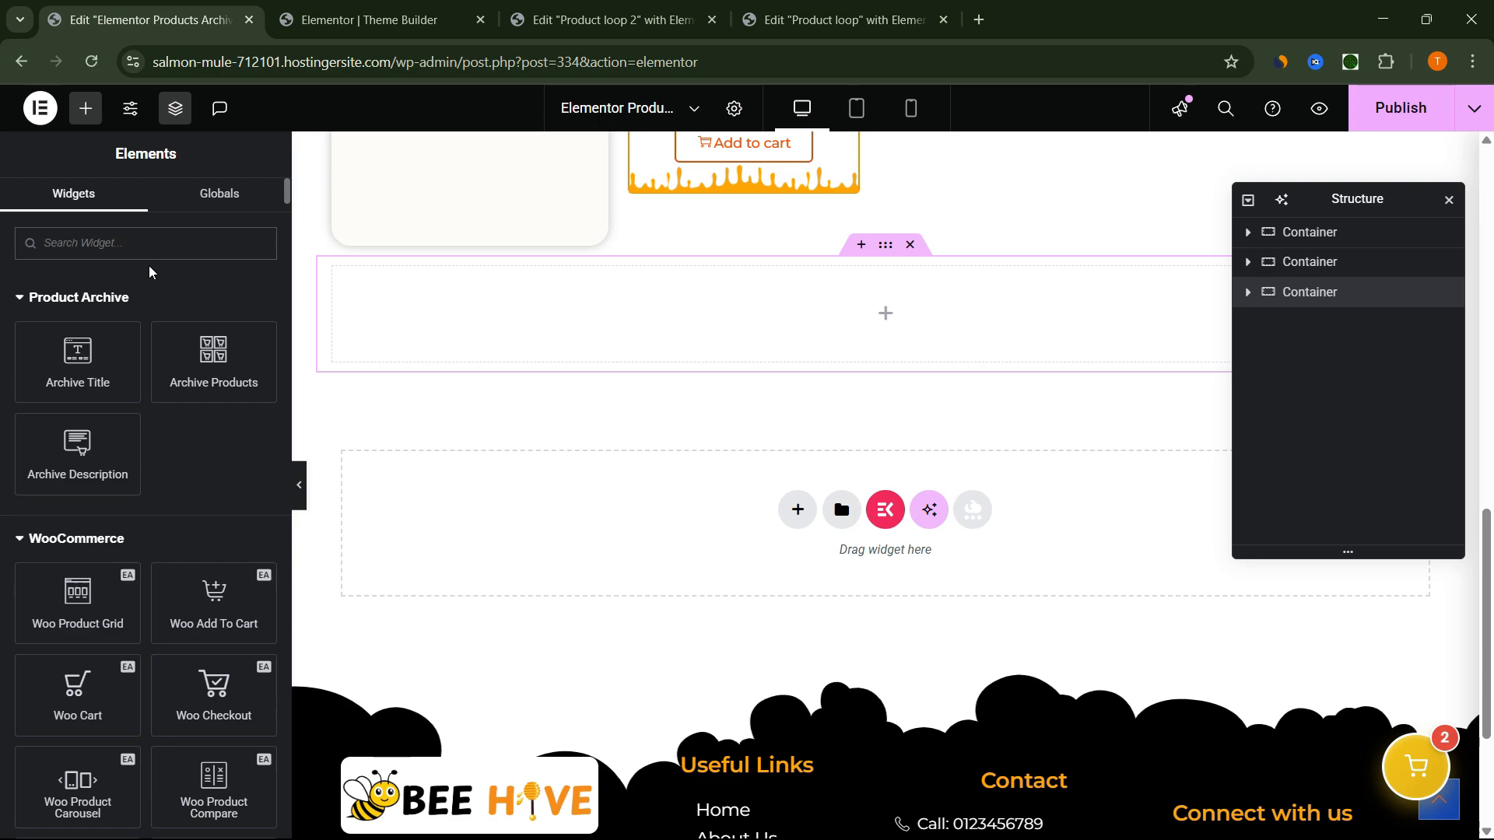
{"action": "type", "text": "loop"}
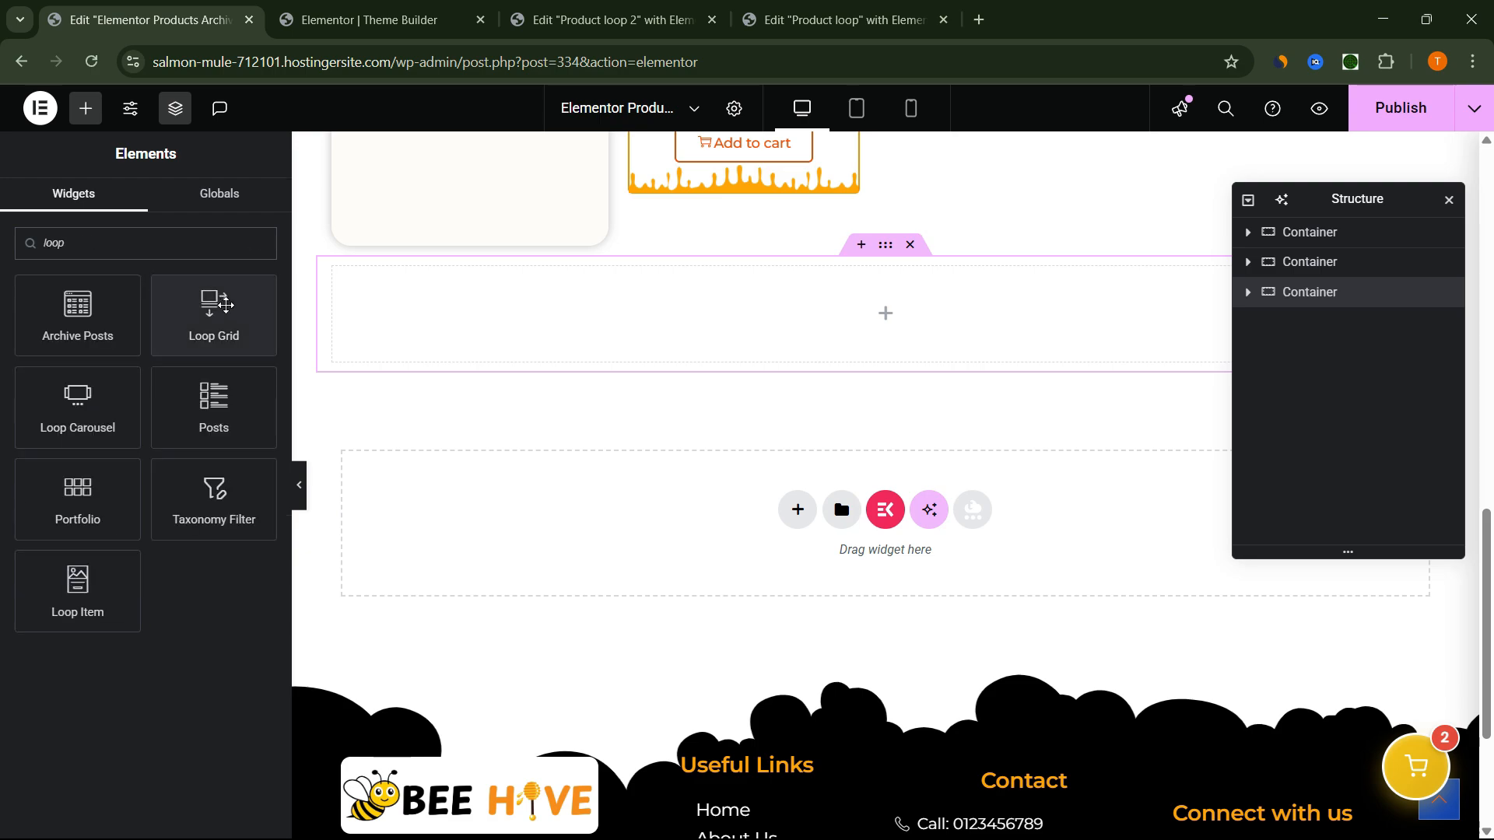
{"action": "left_click_drag", "start_coordinate": [208, 296], "coordinate": [621, 323]}
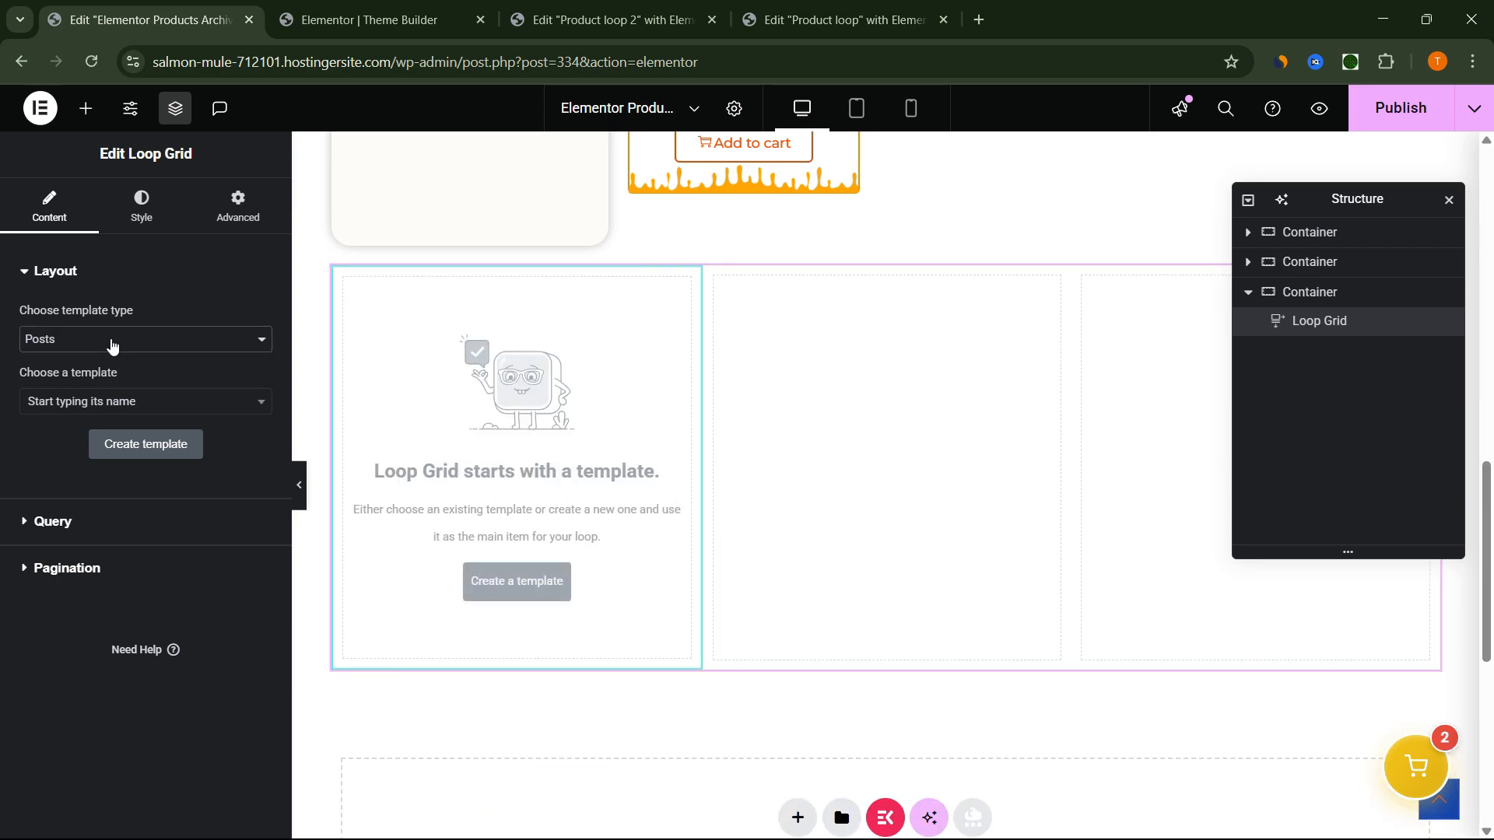
{"action": "left_click", "coordinate": [109, 340]}
{"action": "left_click", "coordinate": [103, 397]}
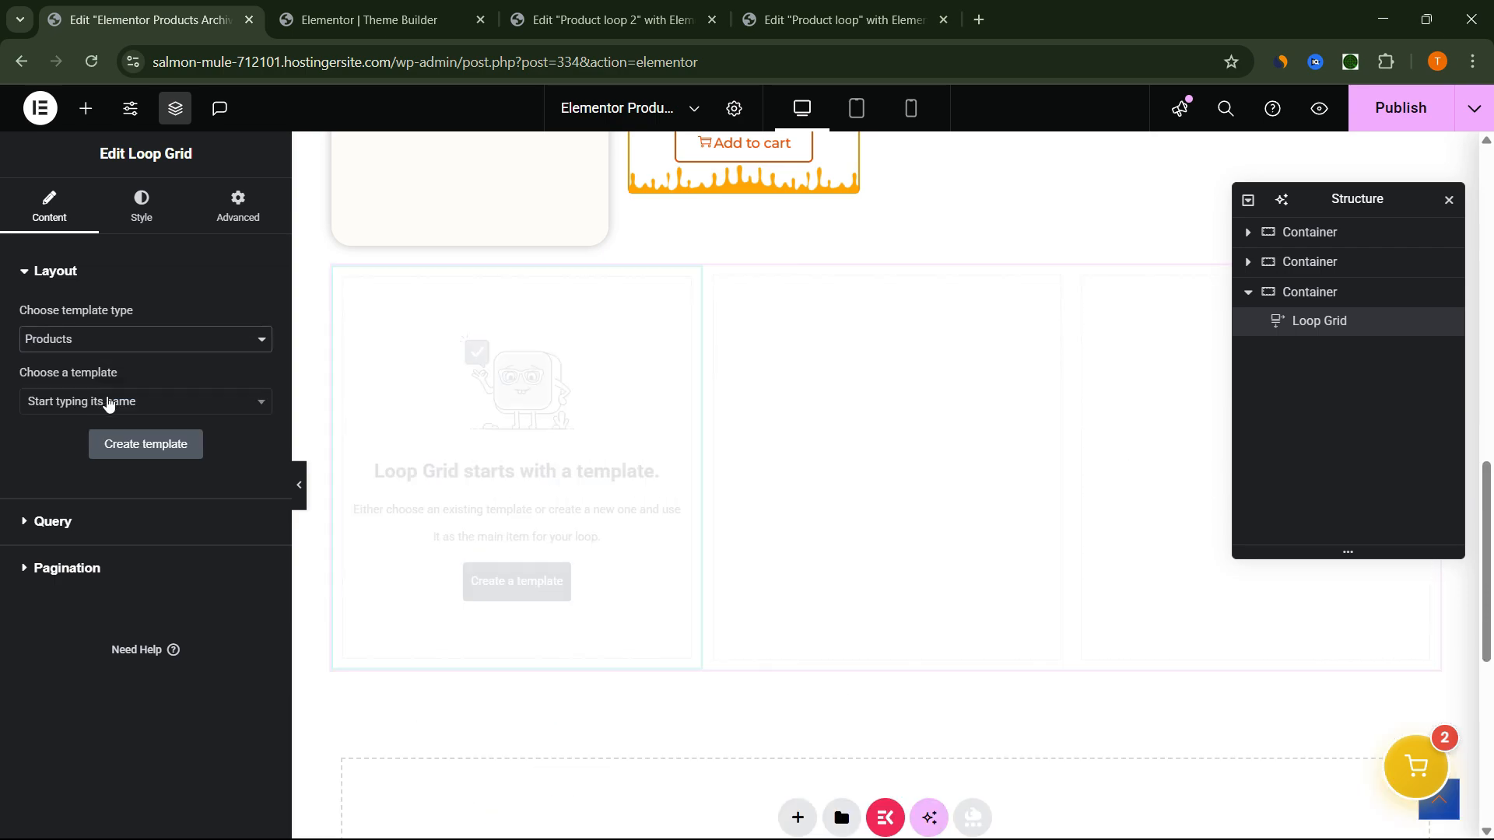
Assign the Product loop 2 template to the Loop Grid.
{"action": "left_click", "coordinate": [152, 402]}
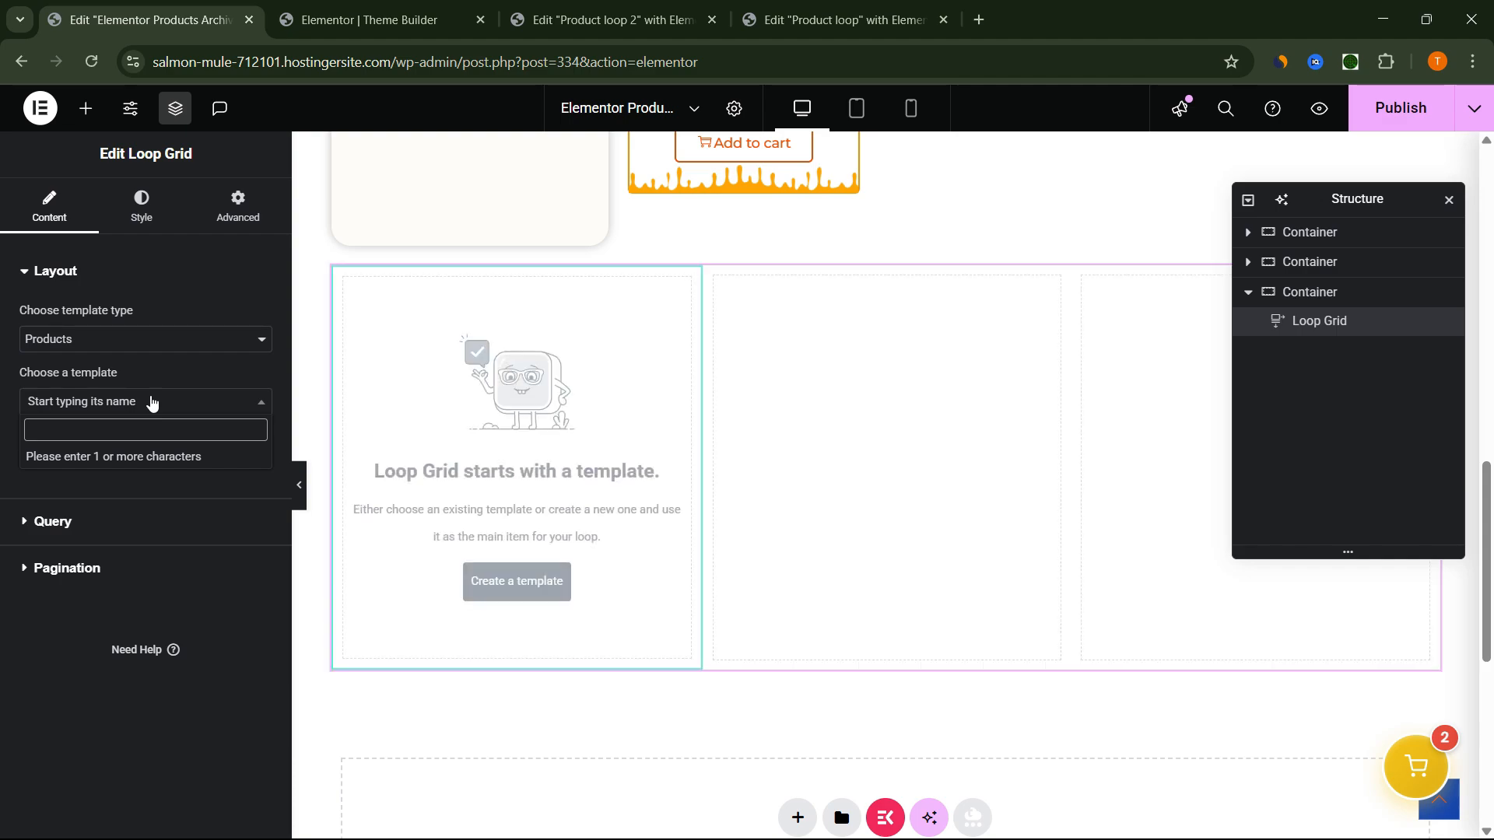
{"action": "type", "text": "product"}
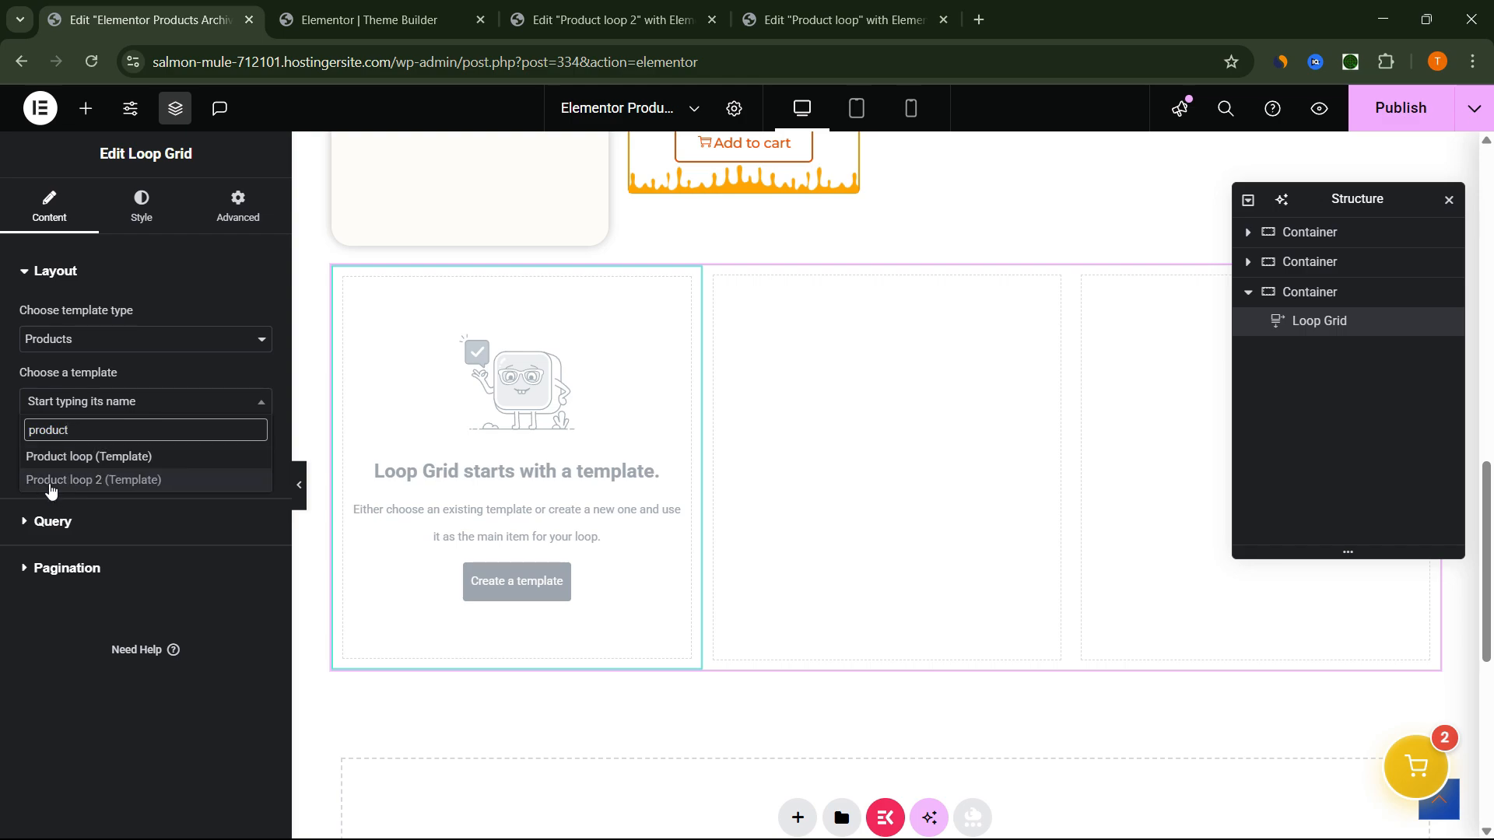
{"action": "left_click", "coordinate": [51, 481]}
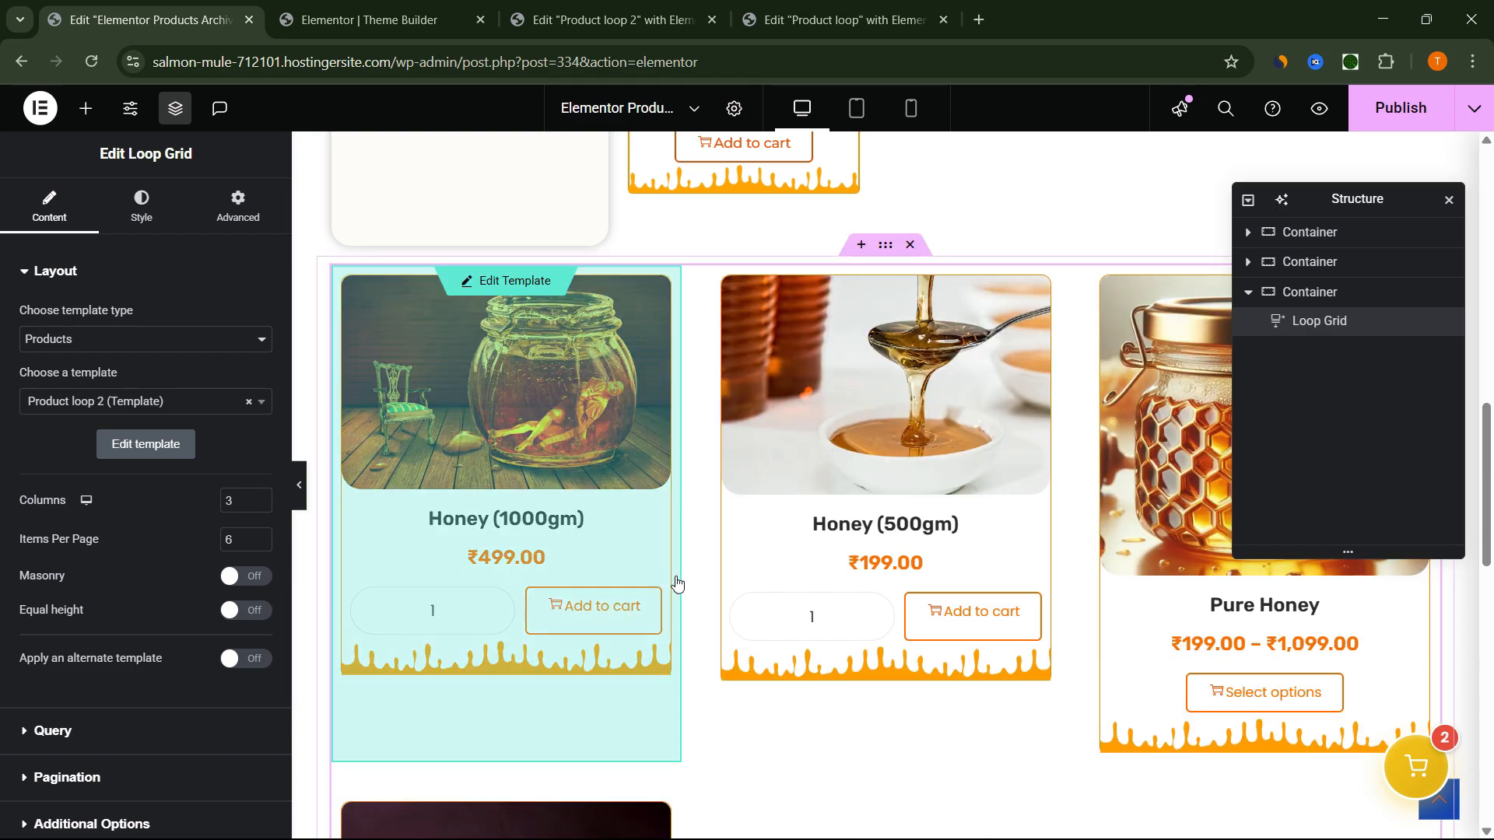
Set the Loop Grid to 4 columns and enable equal height for its items.
{"action": "left_click", "coordinate": [260, 496]}
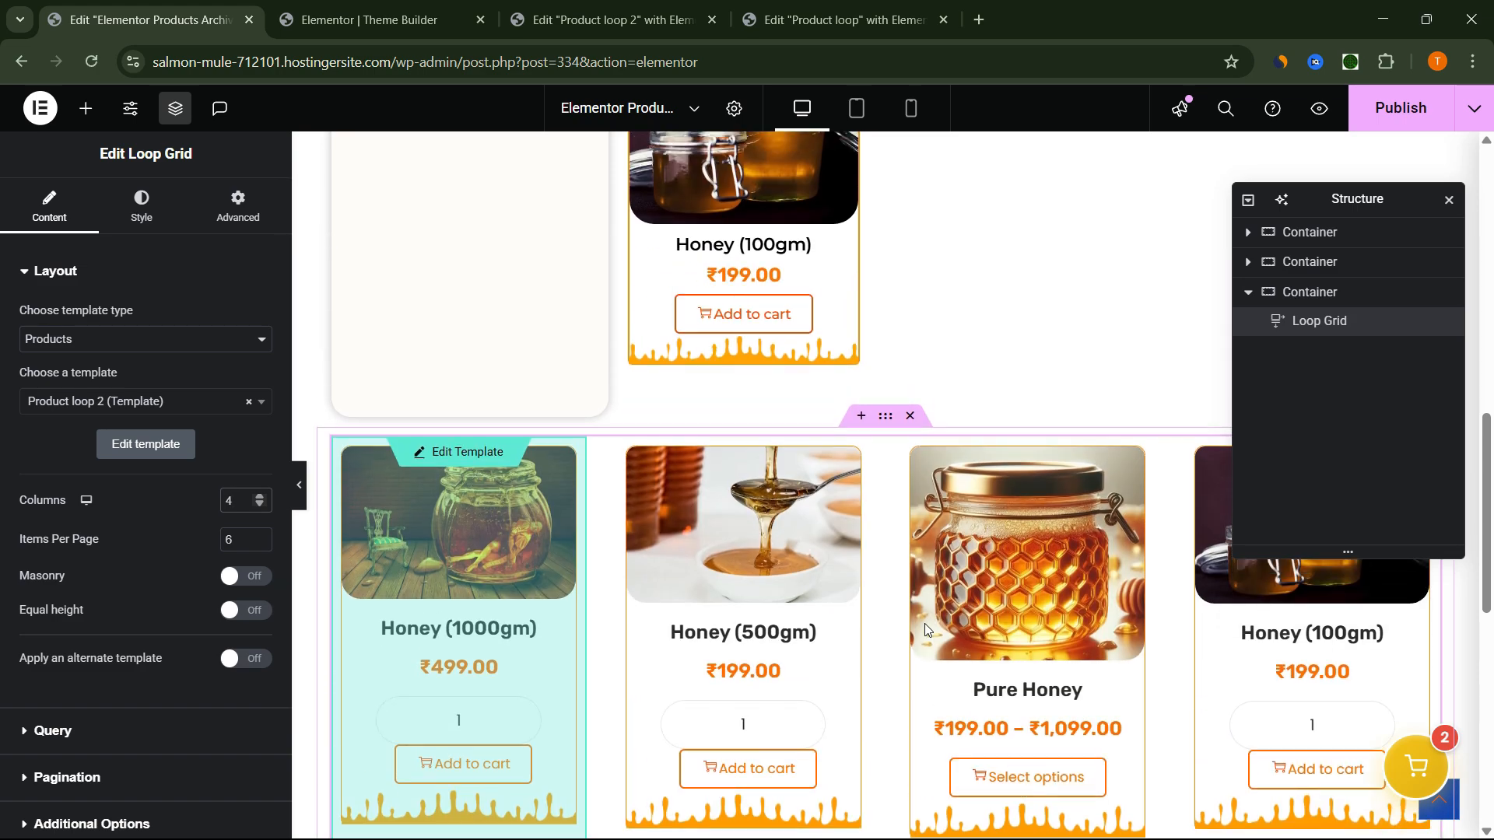
{"action": "scroll", "coordinate": [925, 623], "scroll_direction": "down", "scroll_amount": 2}
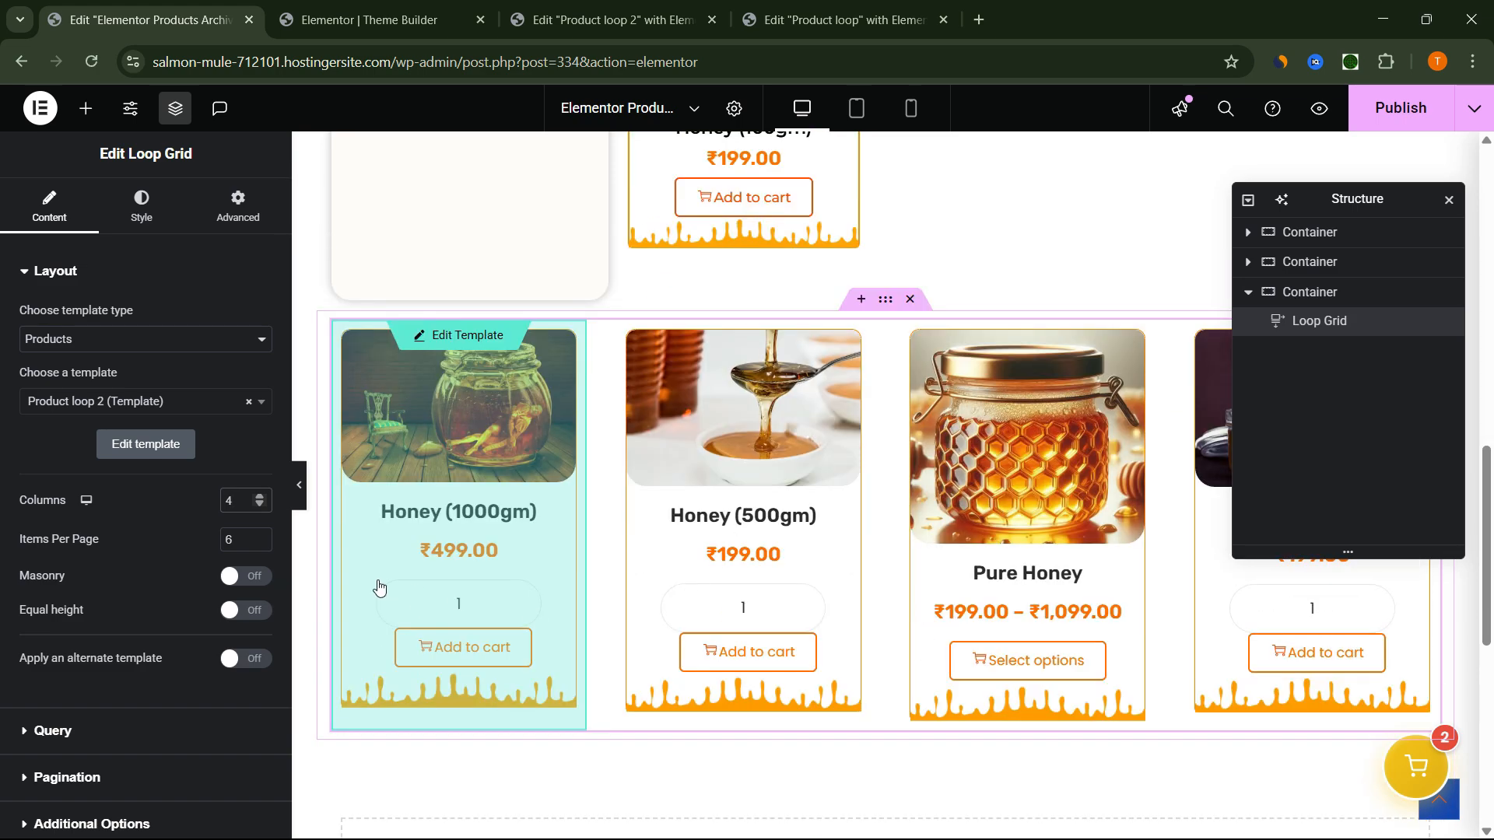
{"action": "scroll", "coordinate": [134, 614], "scroll_direction": "down", "scroll_amount": 2}
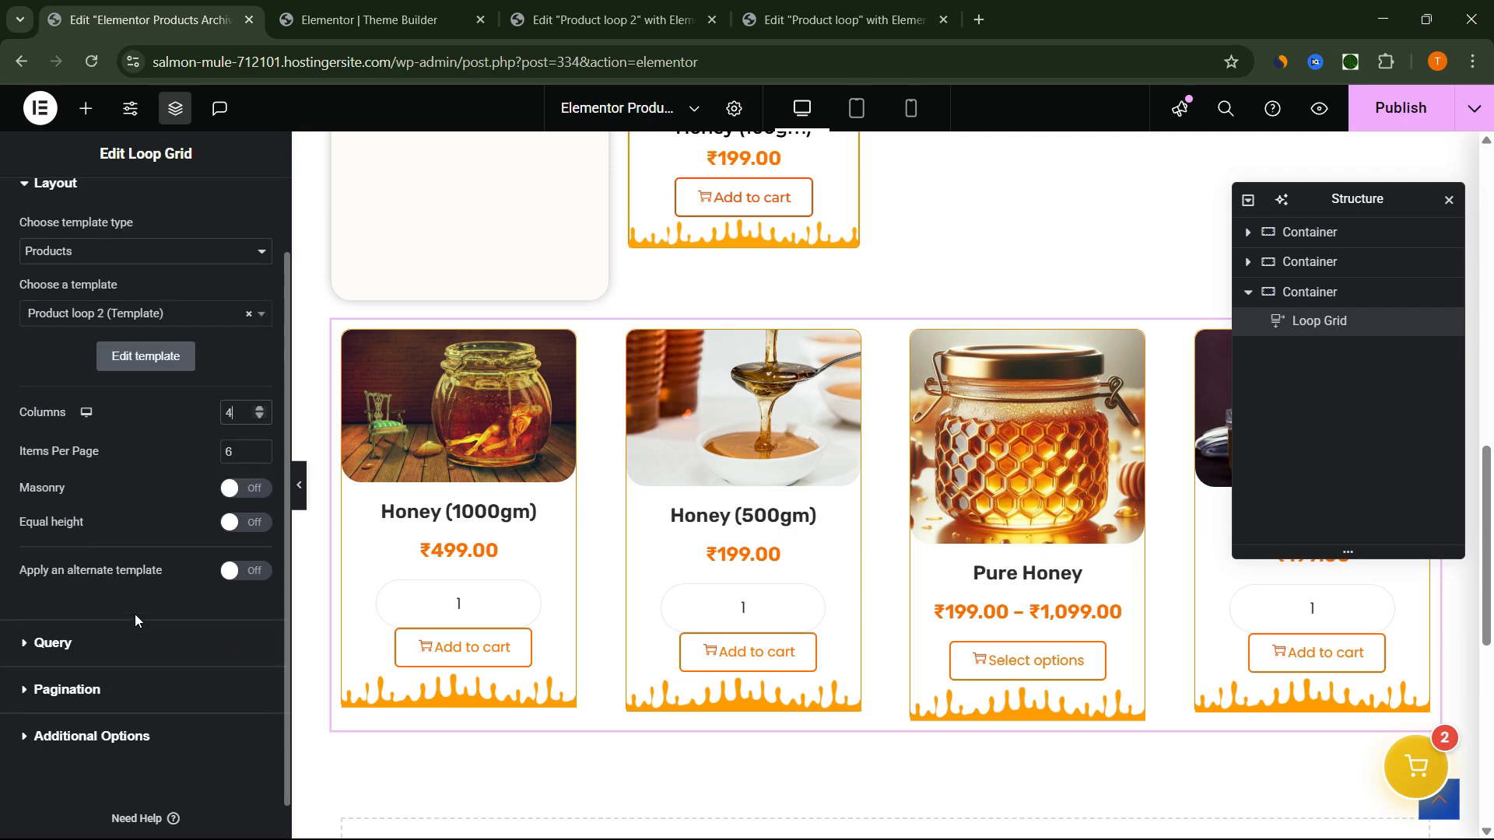
{"action": "left_click", "coordinate": [238, 522]}
{"action": "scroll", "coordinate": [140, 548], "scroll_direction": "down", "scroll_amount": 1}
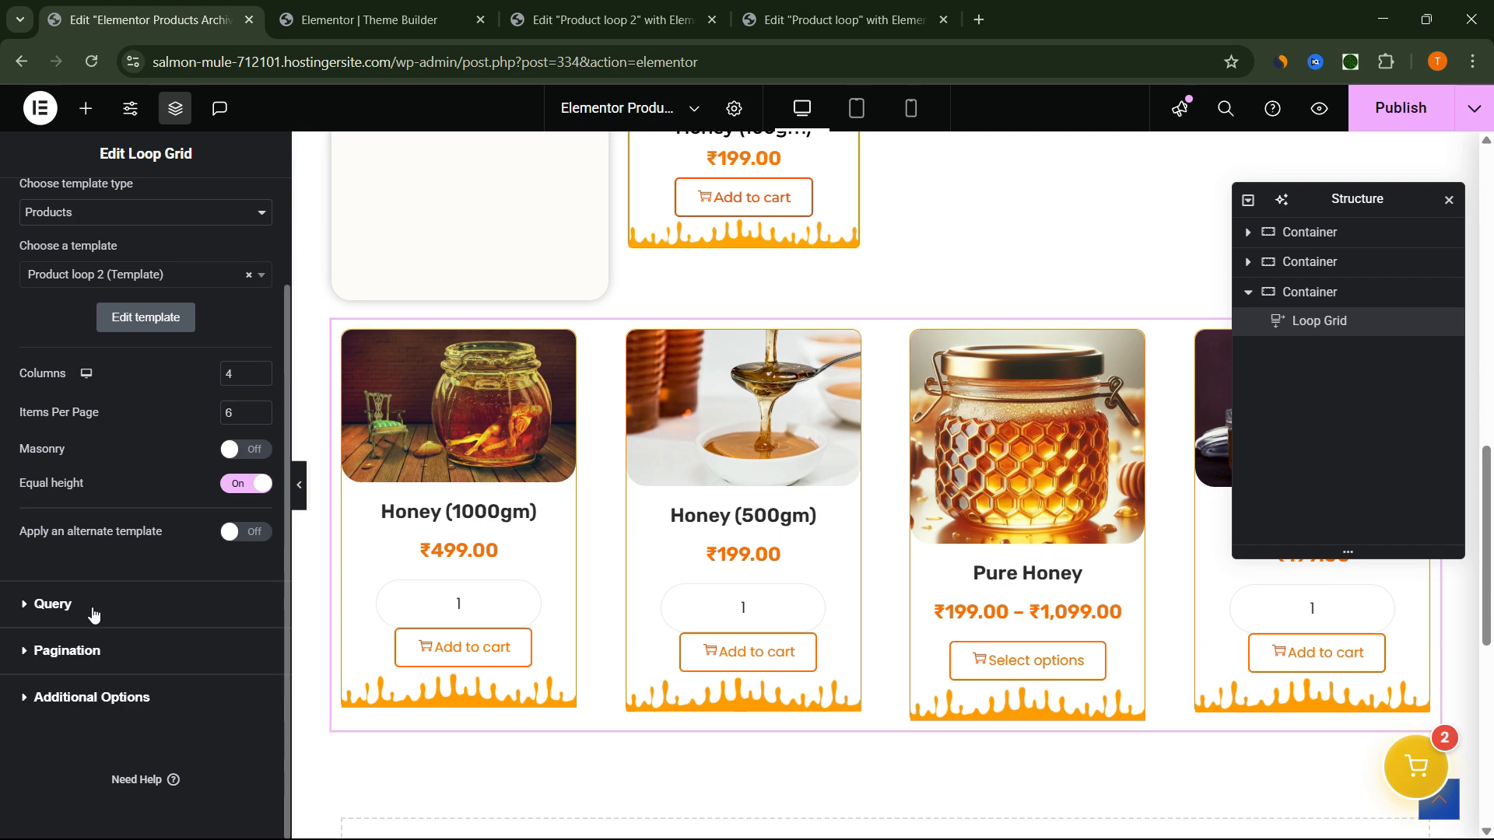
Review the Loop Grid's query source choices, include and ordering settings, pagination types and layout settings.
{"action": "left_click", "coordinate": [52, 604]}
{"action": "scroll", "coordinate": [164, 456], "scroll_direction": "down", "scroll_amount": 2}
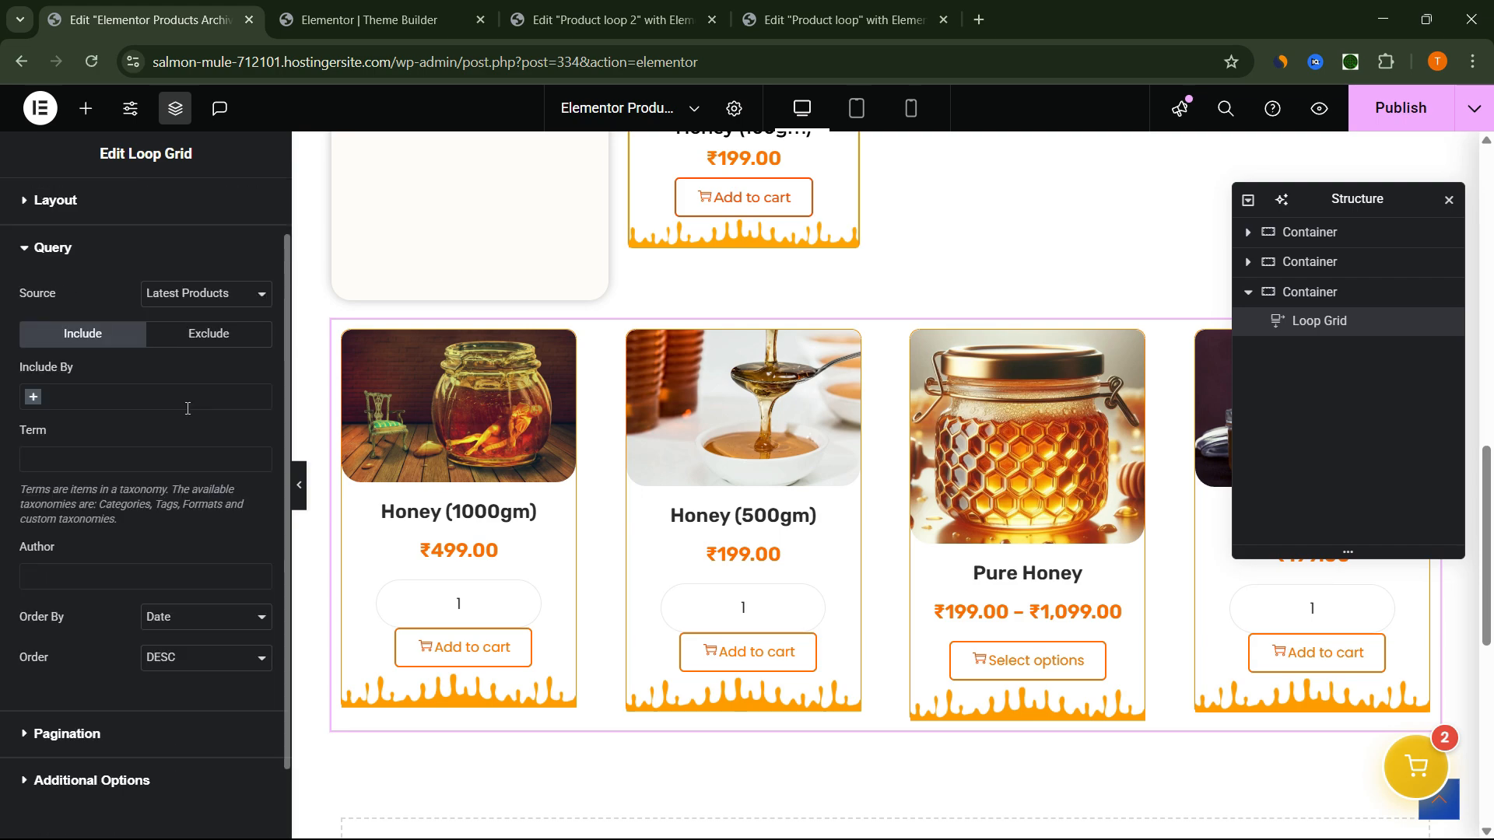
{"action": "left_click", "coordinate": [208, 299]}
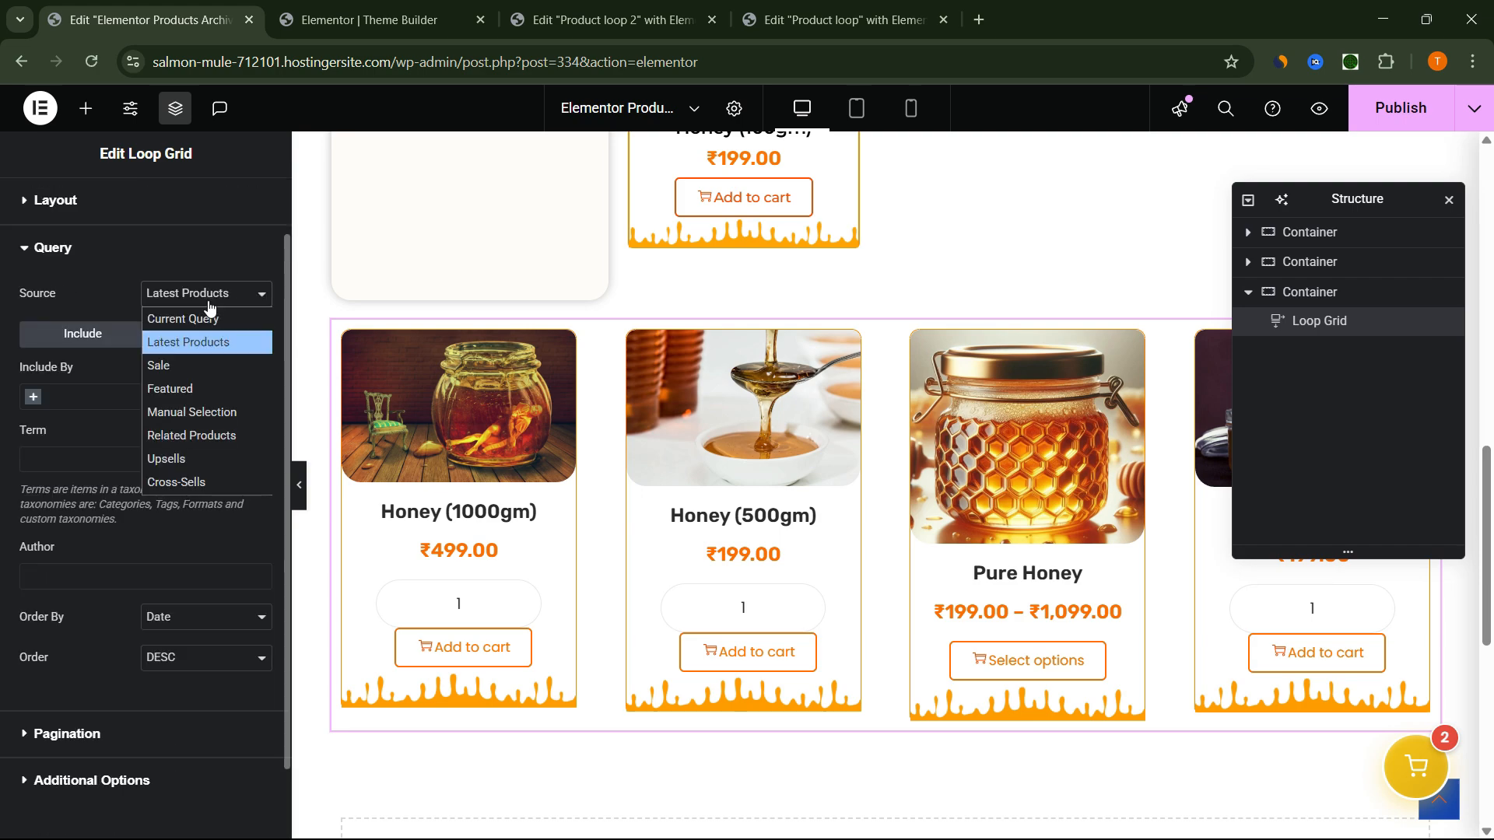
{"action": "left_click", "coordinate": [95, 506]}
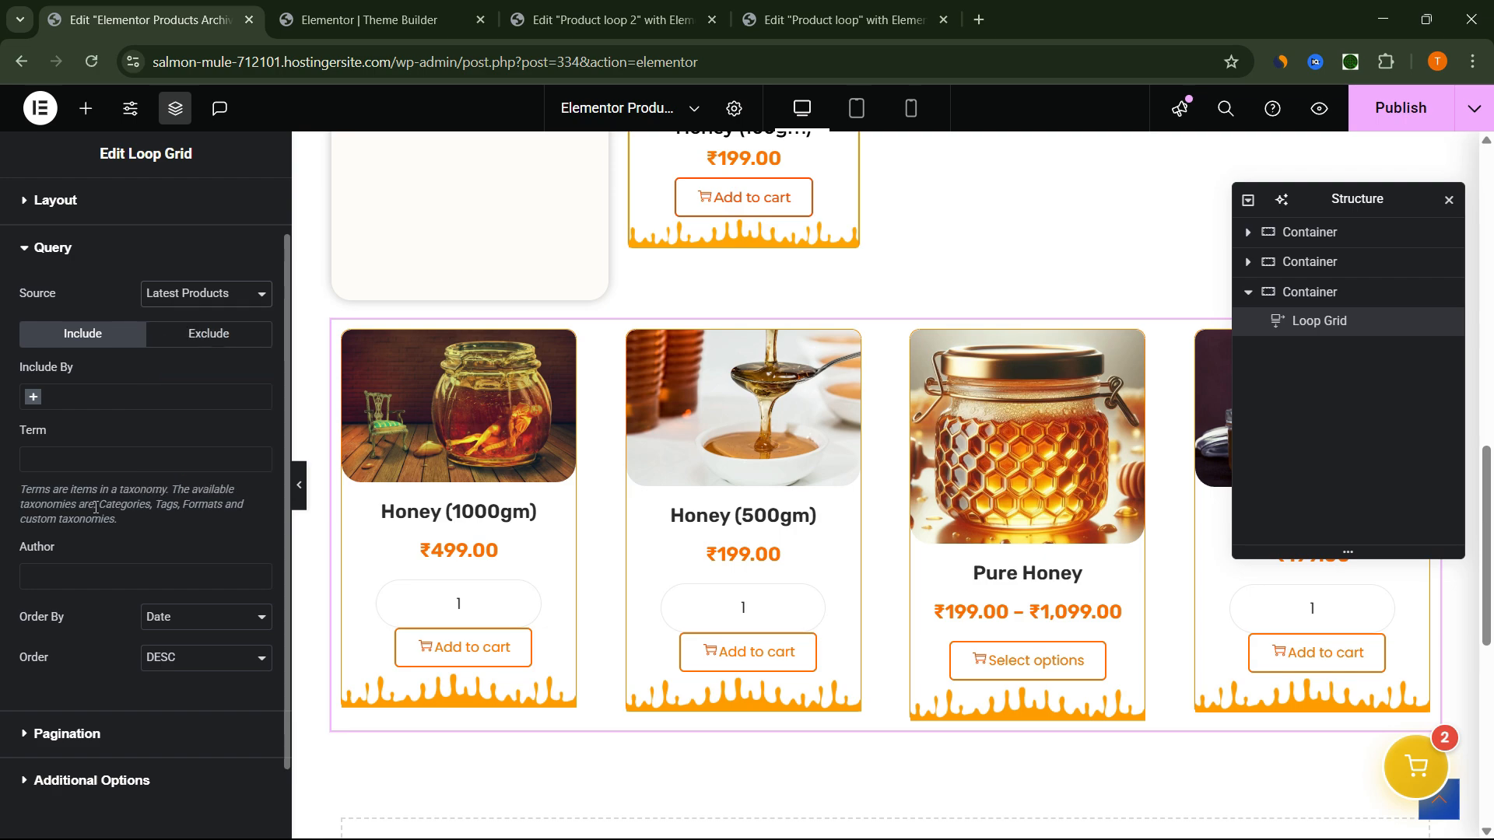
{"action": "scroll", "coordinate": [70, 642], "scroll_direction": "down", "scroll_amount": 1}
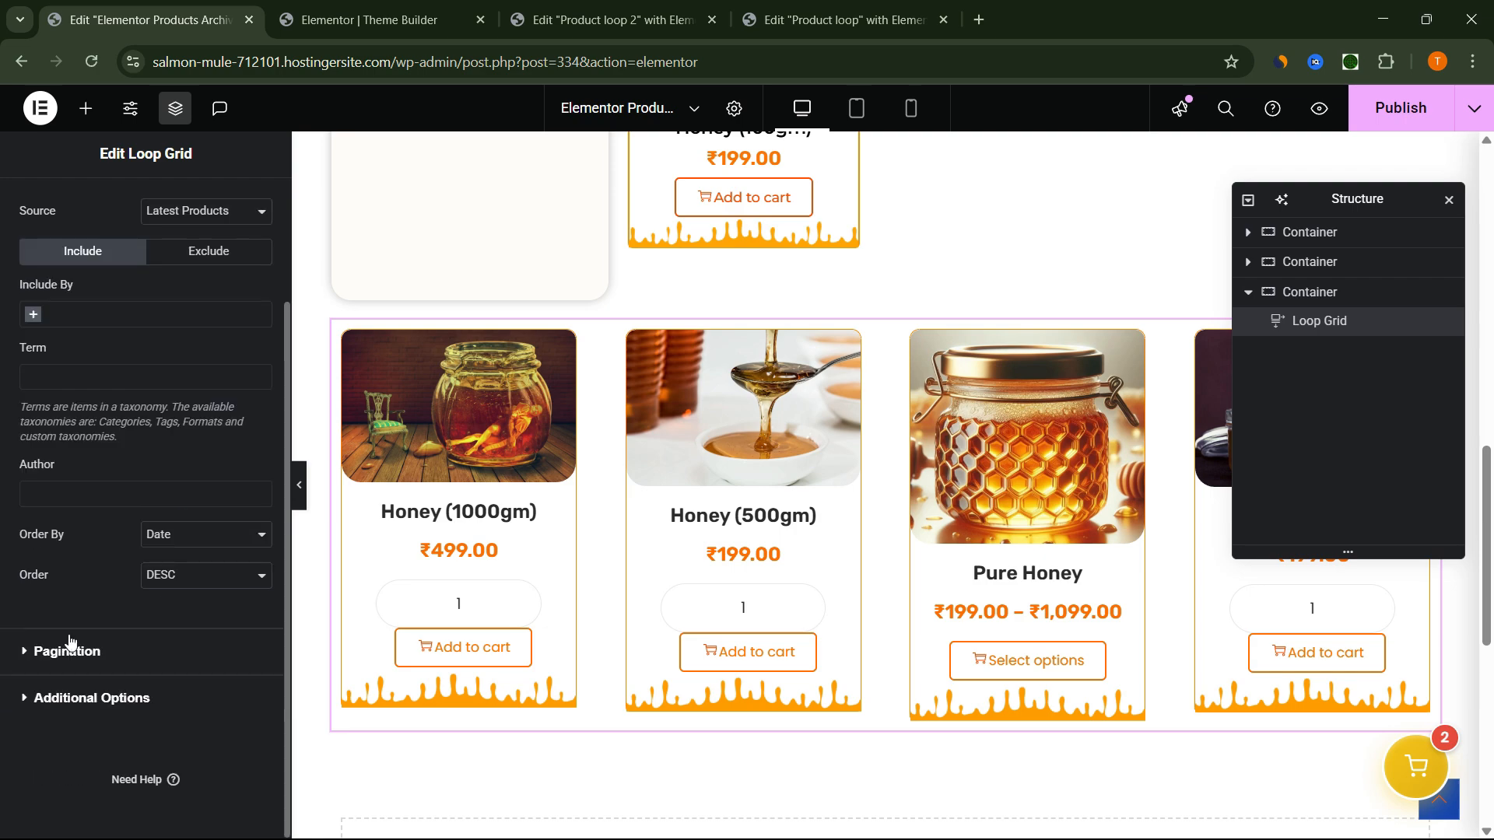
{"action": "left_click", "coordinate": [70, 645]}
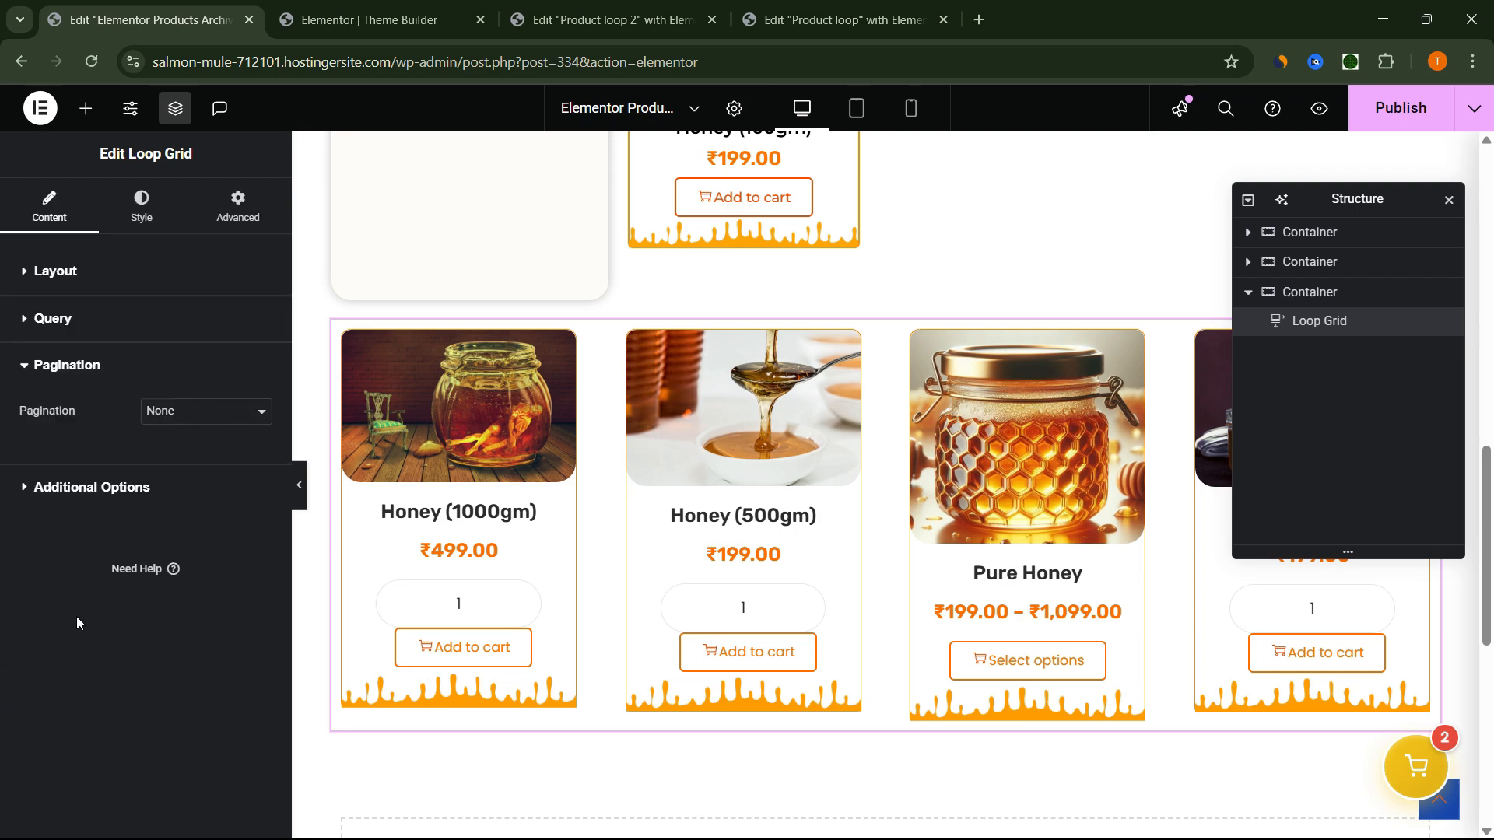
{"action": "left_click", "coordinate": [187, 411]}
{"action": "left_click", "coordinate": [24, 512]}
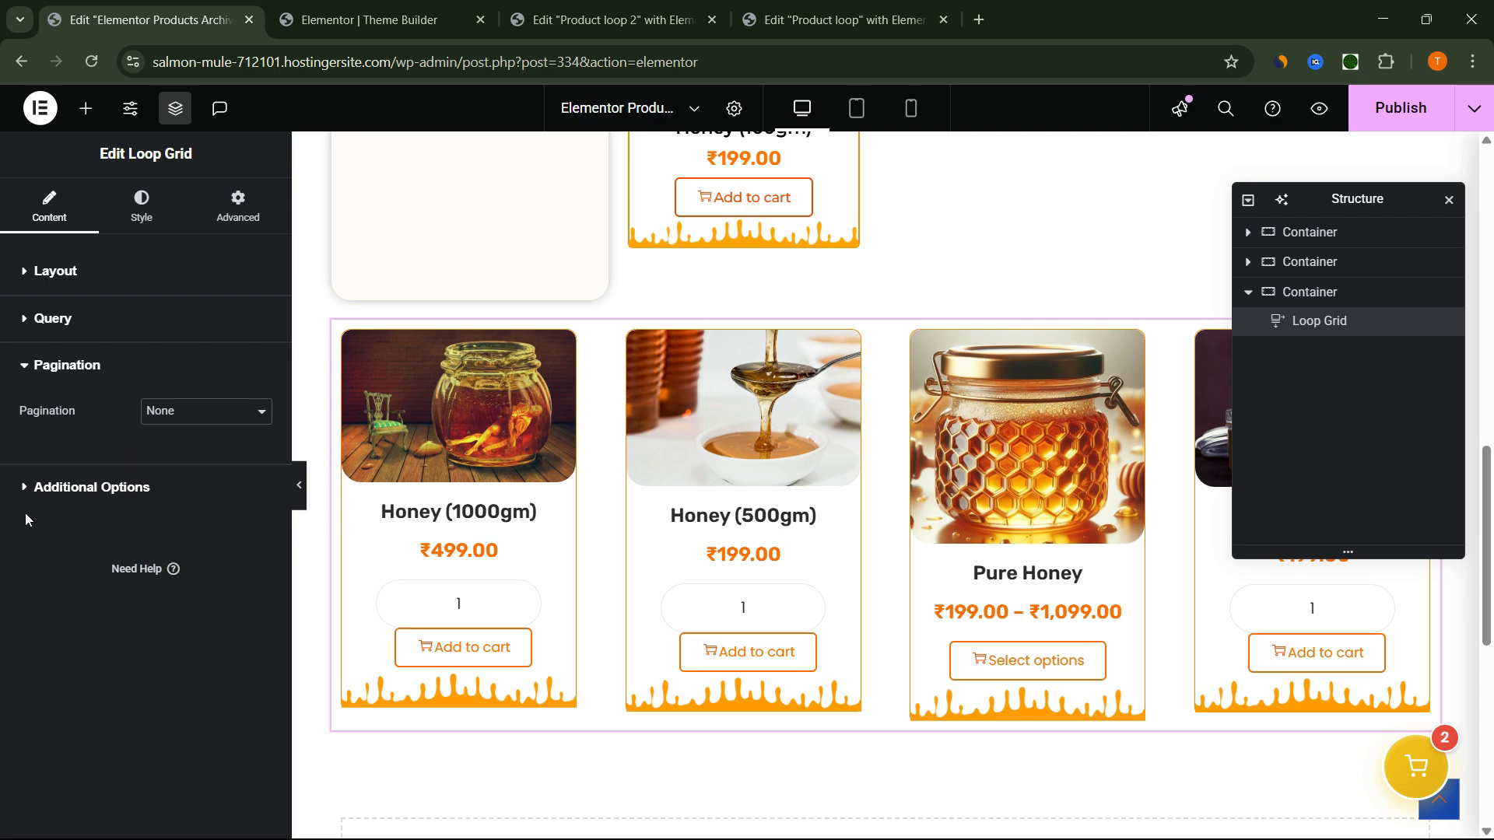
{"action": "left_click", "coordinate": [89, 269]}
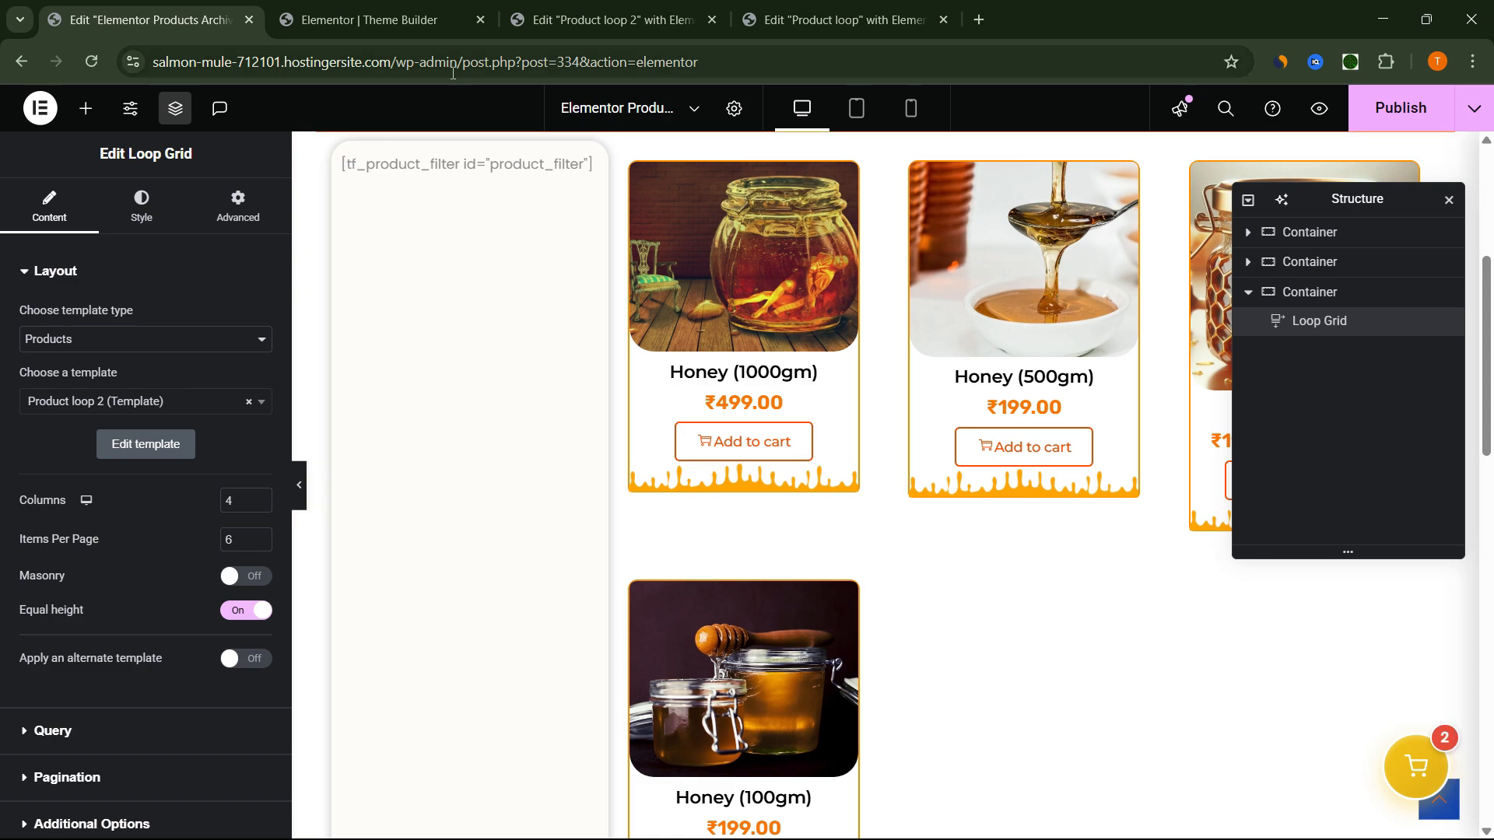
View the live Honey Store home page in the browser and look through its sections, including Featured Products and Our Blog.
{"action": "left_click", "coordinate": [373, 20]}
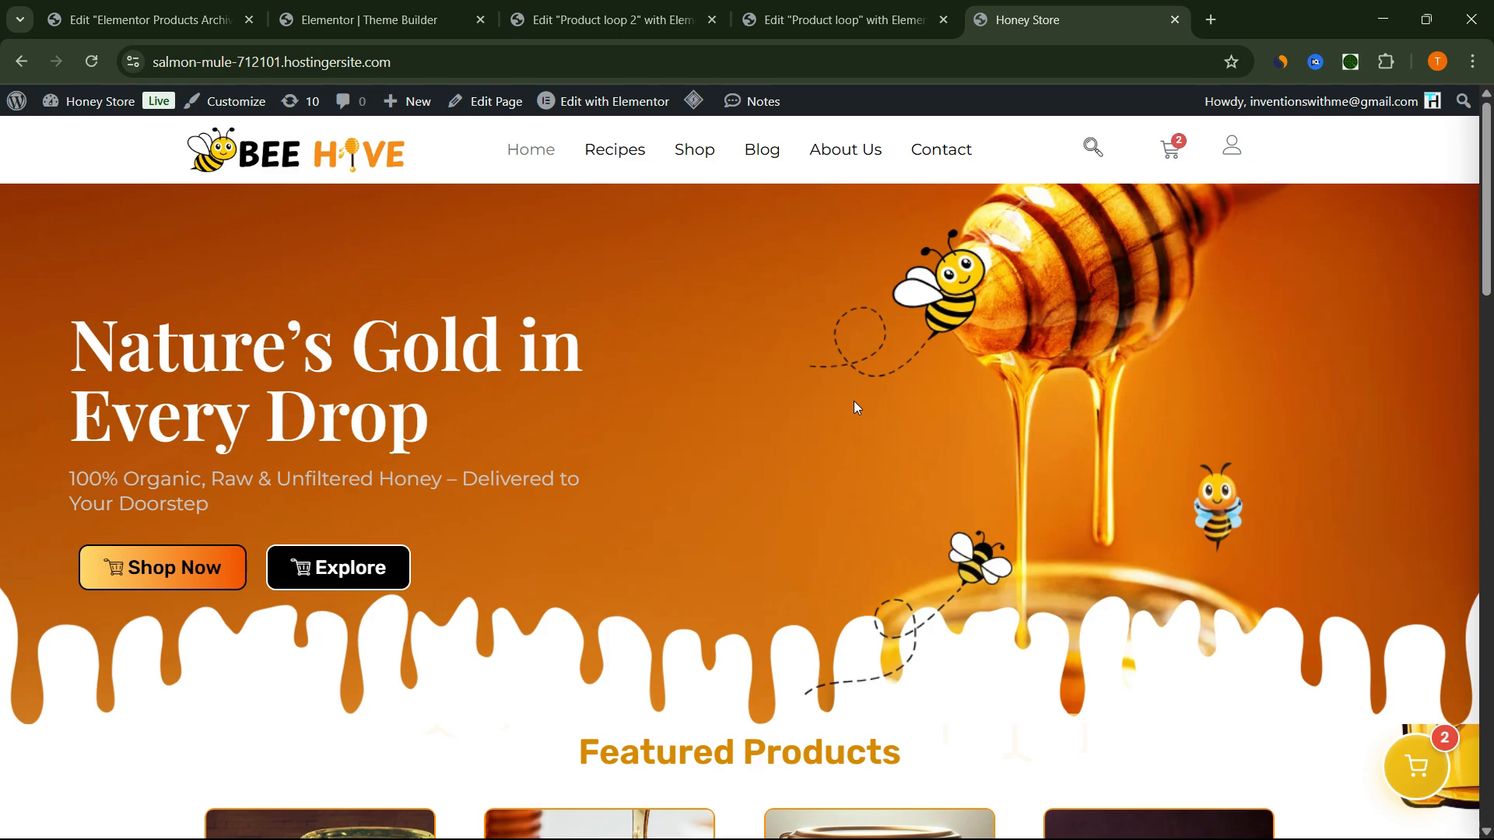
{"action": "scroll", "coordinate": [856, 407], "scroll_direction": "down", "scroll_amount": 15}
{"action": "scroll", "coordinate": [853, 401], "scroll_direction": "down", "scroll_amount": 3}
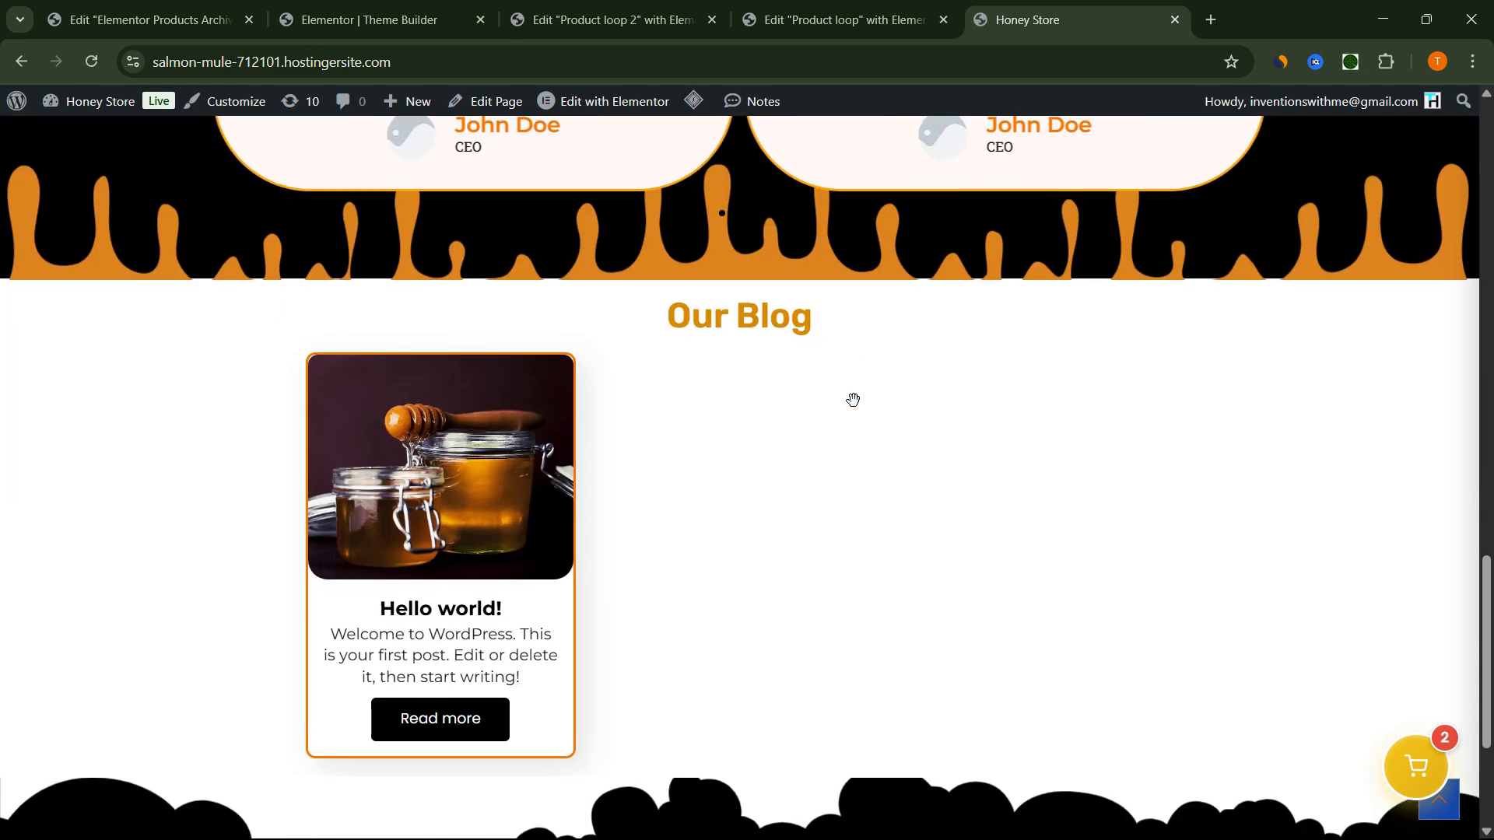
{"action": "scroll", "coordinate": [856, 407], "scroll_direction": "down", "scroll_amount": 4}
{"action": "scroll", "coordinate": [856, 407], "scroll_direction": "up", "scroll_amount": 20}
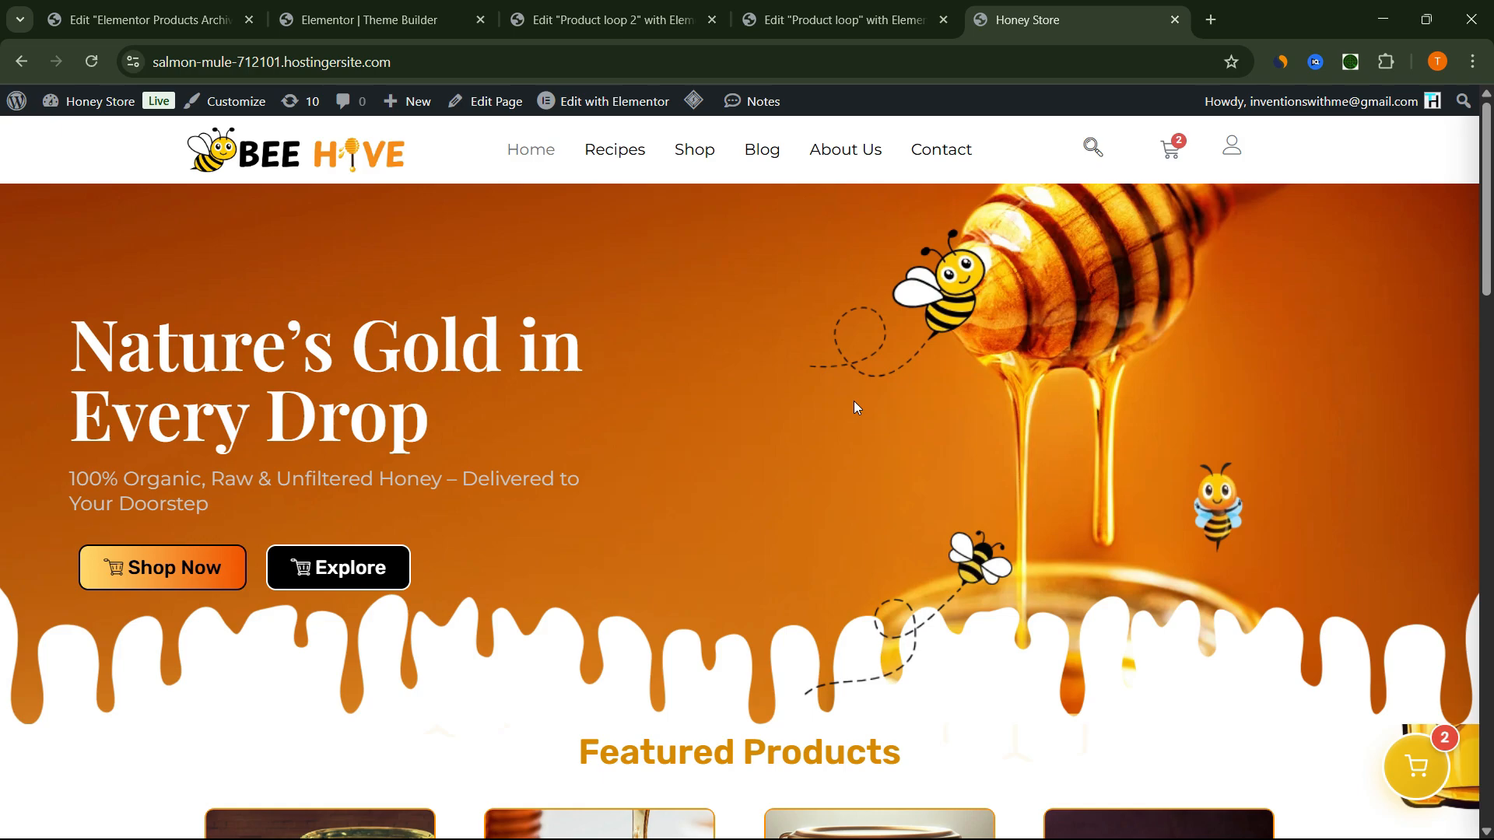
{"action": "scroll", "coordinate": [854, 402], "scroll_direction": "down", "scroll_amount": 5}
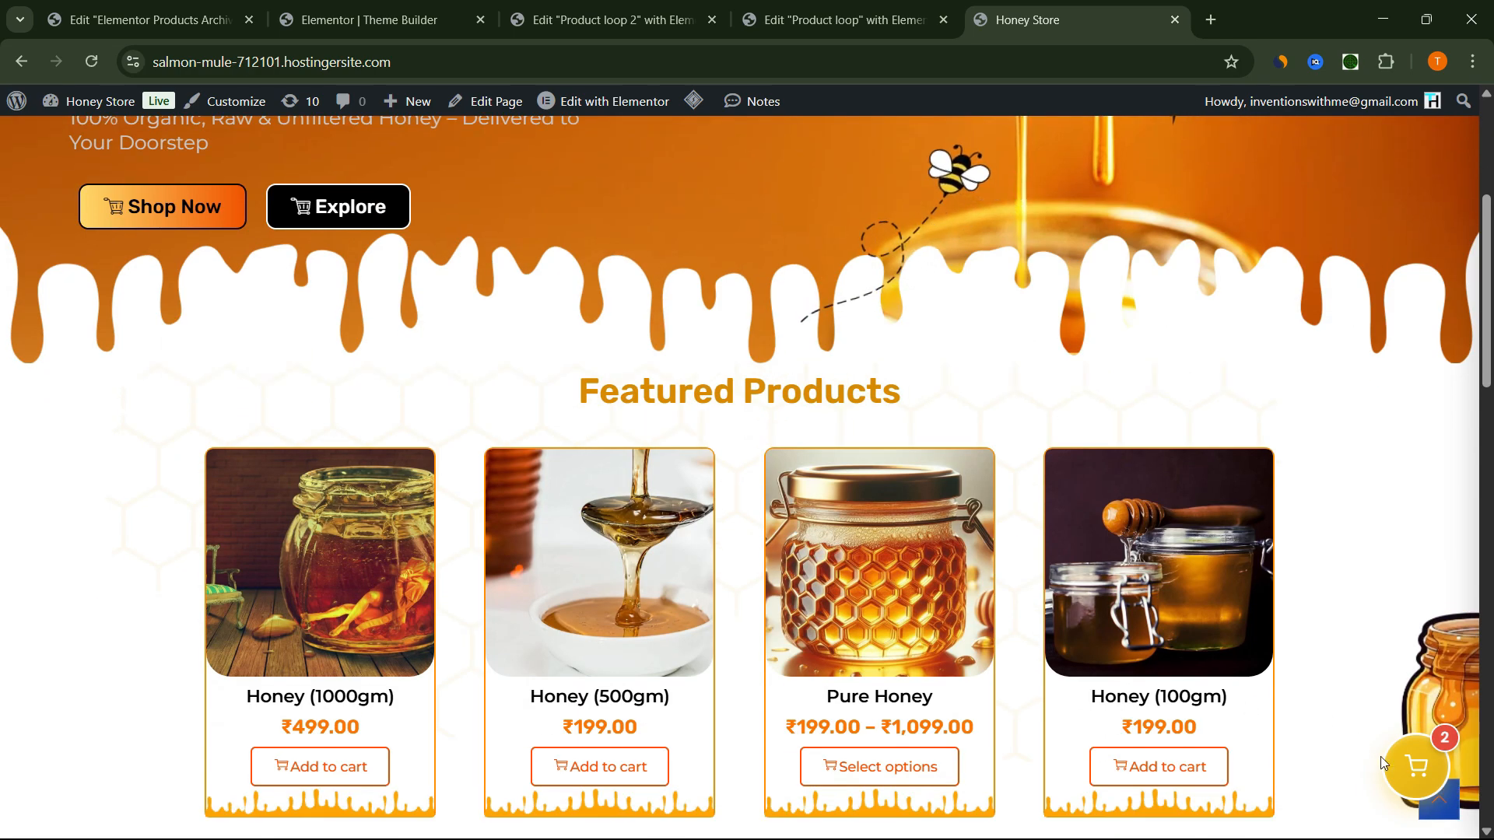
Open the floating cart on the home page to inspect its product list and checkout area, and close it.
{"action": "left_click", "coordinate": [1397, 769]}
{"action": "scroll", "coordinate": [1431, 650], "scroll_direction": "up", "scroll_amount": 5}
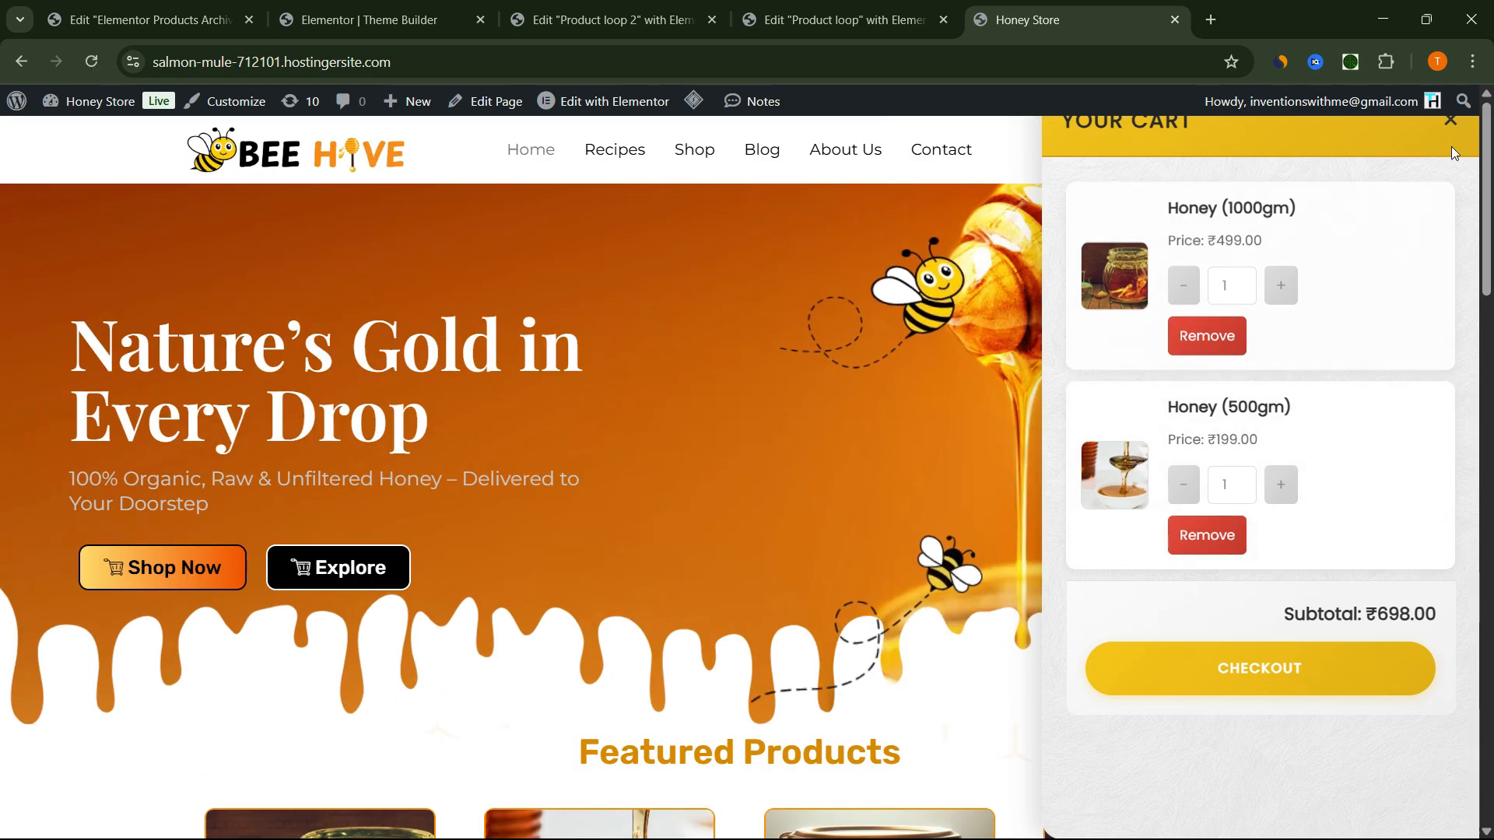
{"action": "left_click", "coordinate": [1458, 121]}
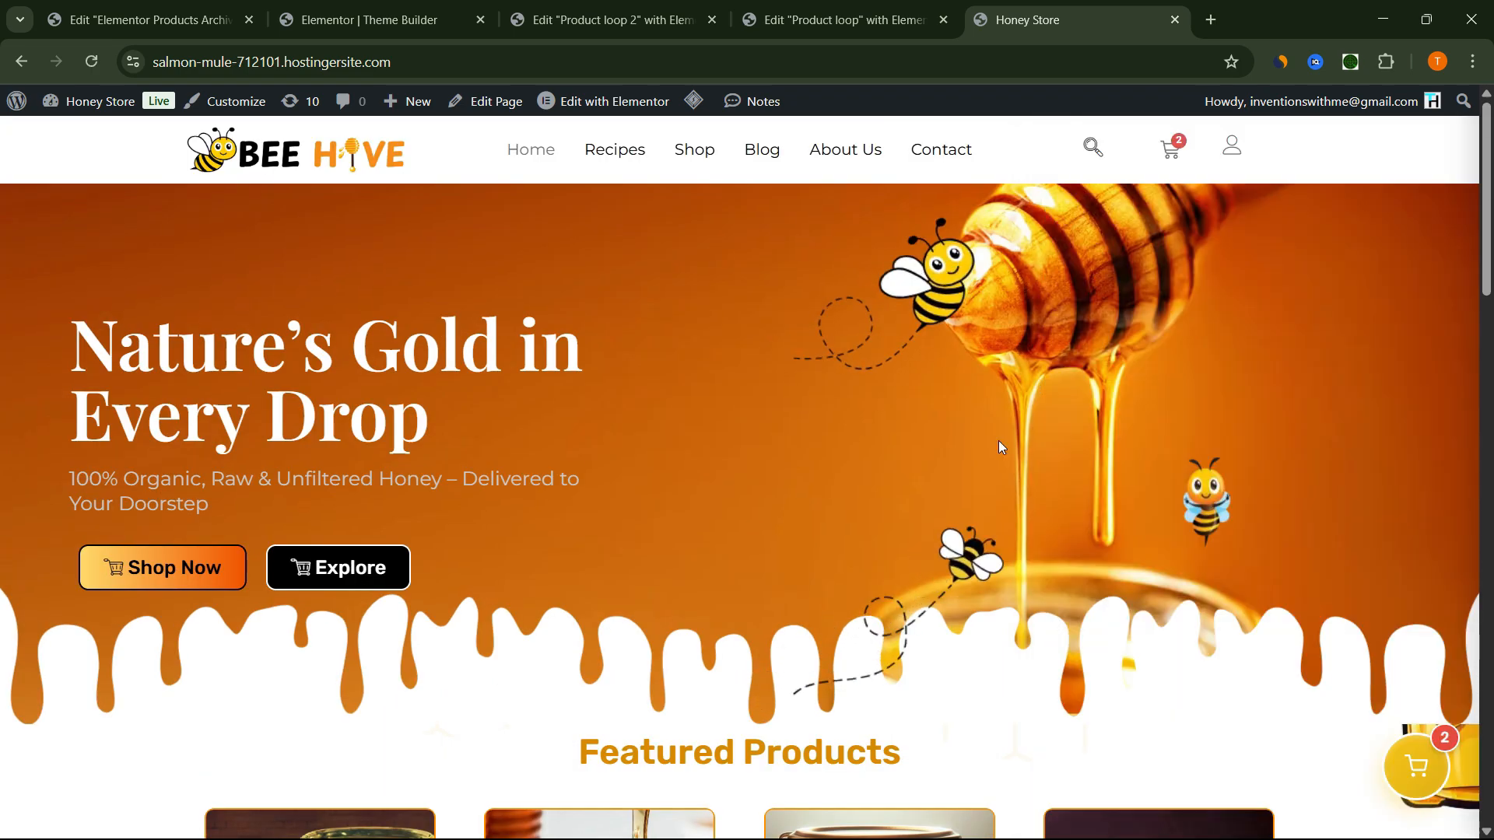